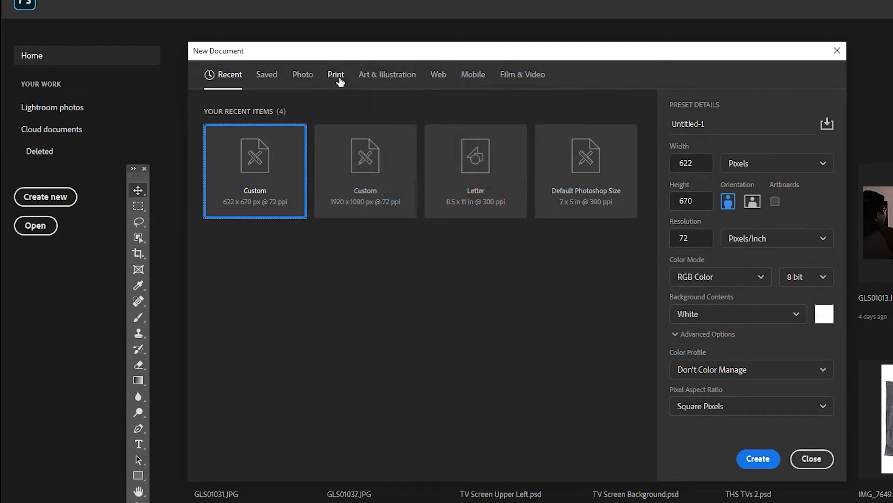
Set up a print document from the Letter preset, 5 inches wide by 7.1 inches high at 300 pixels/inch
click(339, 80)
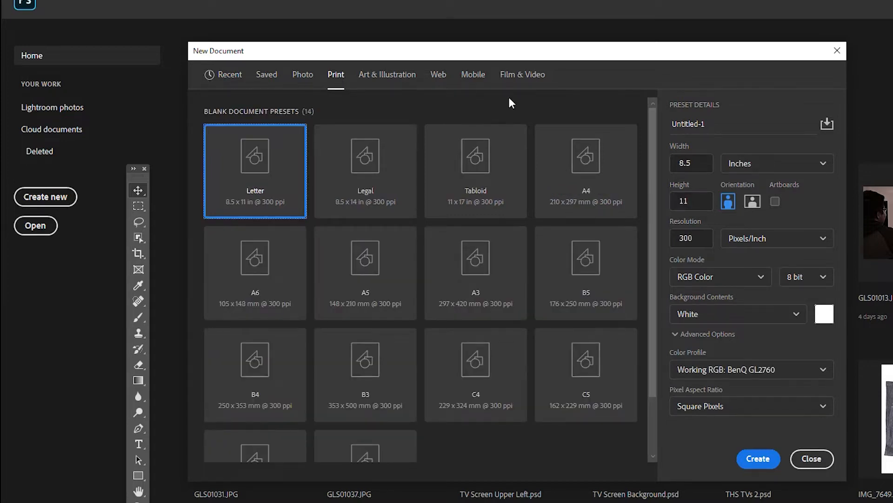
drag(603, 50, 652, 50)
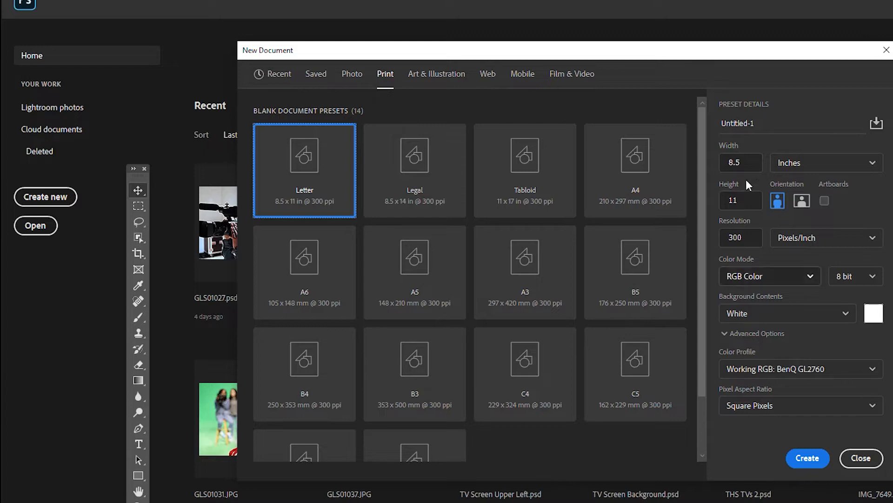
click(749, 163)
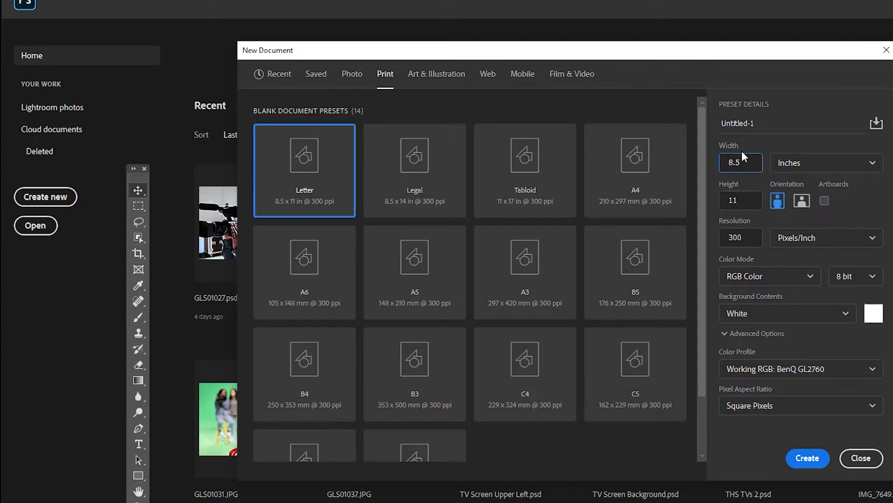
double_click(744, 164)
double_click(722, 200)
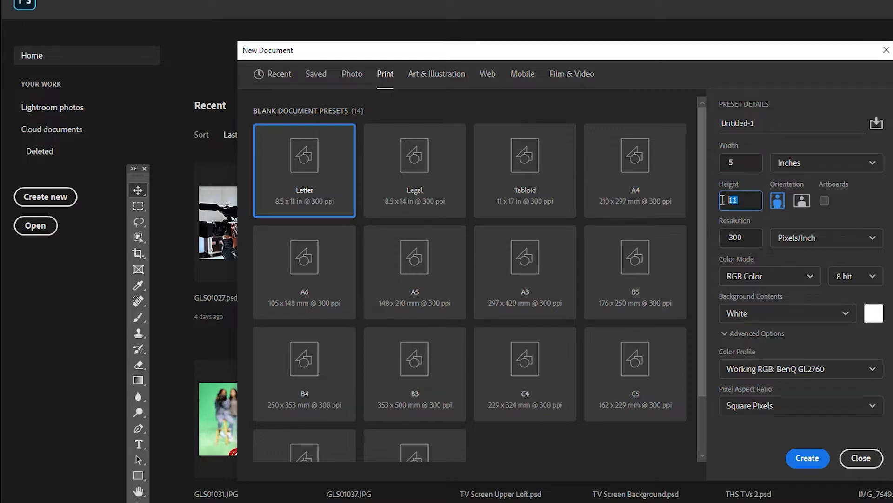
text(7.1)
click(745, 238)
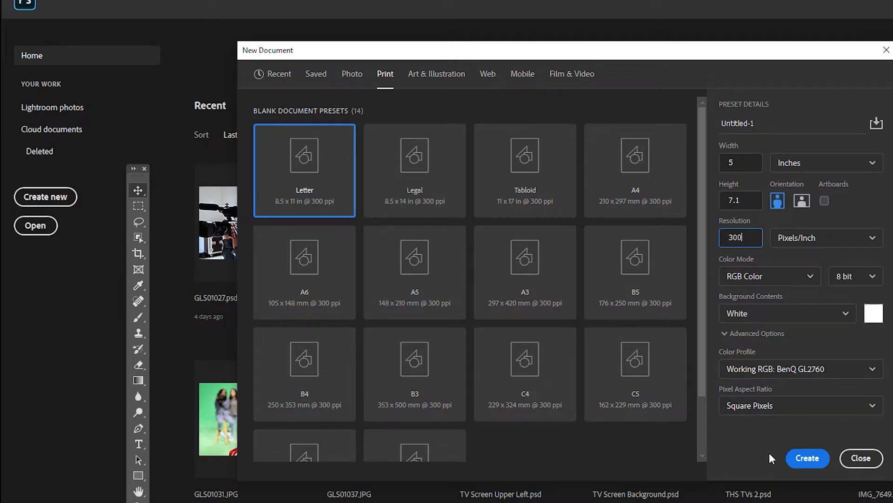
Name the new document Holiday Card and create it
drag(757, 124, 715, 115)
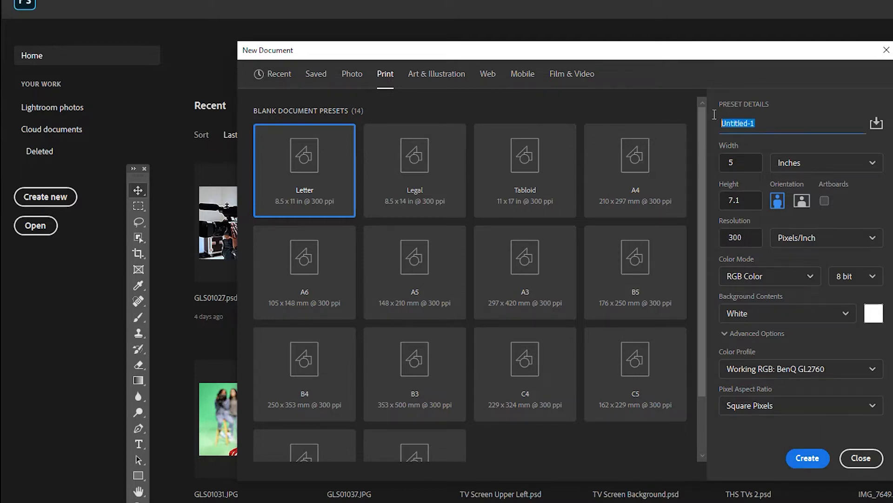
text(Holiday Card)
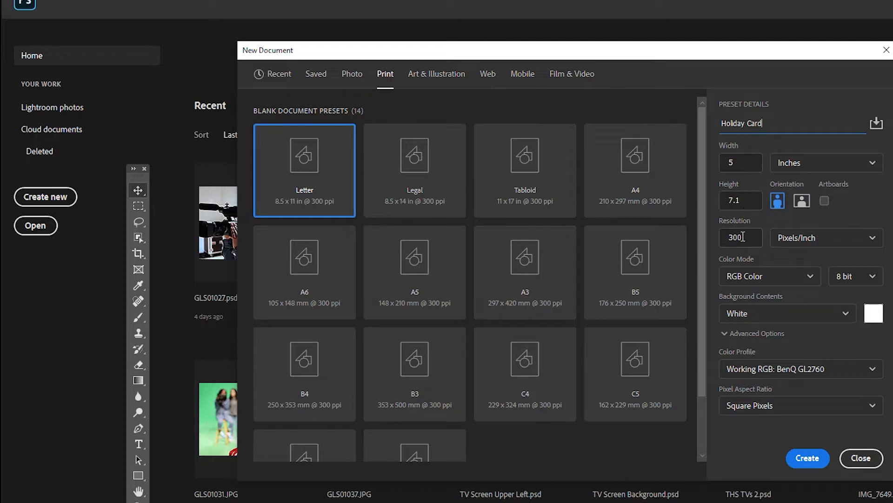
click(811, 462)
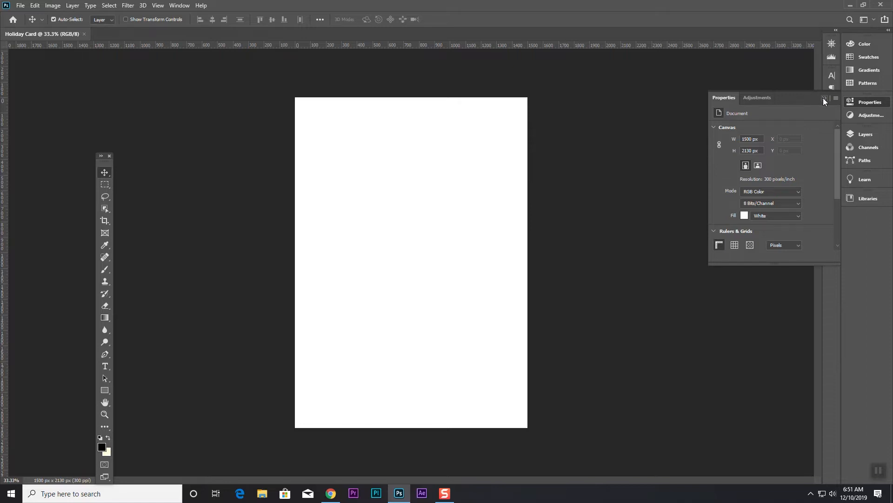
Switch the floating toolbox to two columns, place it beside the canvas, and collapse the Properties panel
drag(105, 159, 109, 82)
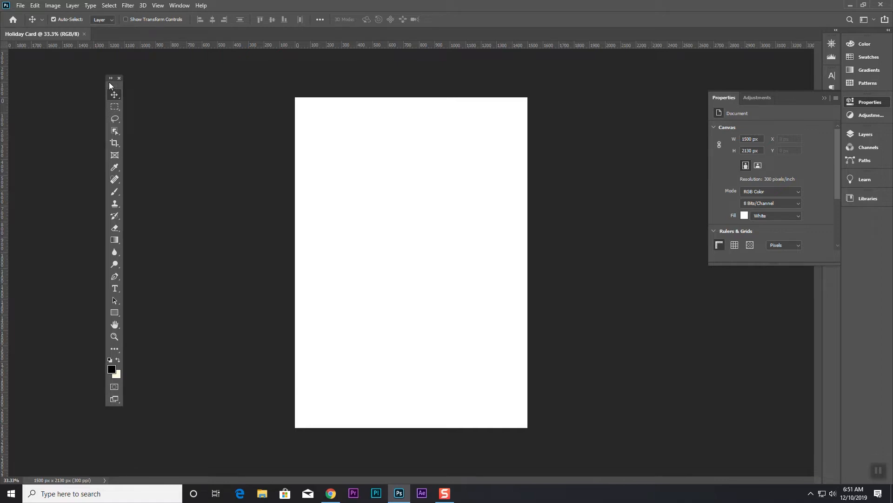
click(111, 78)
drag(110, 82, 179, 140)
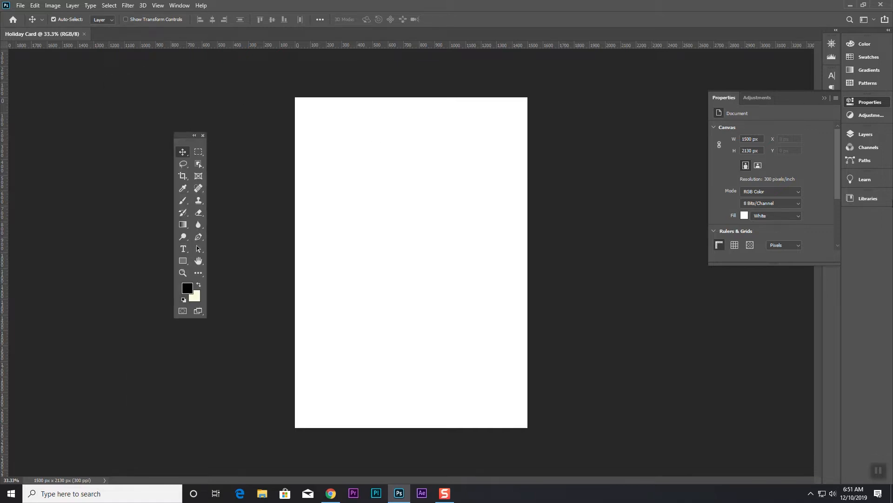
click(824, 99)
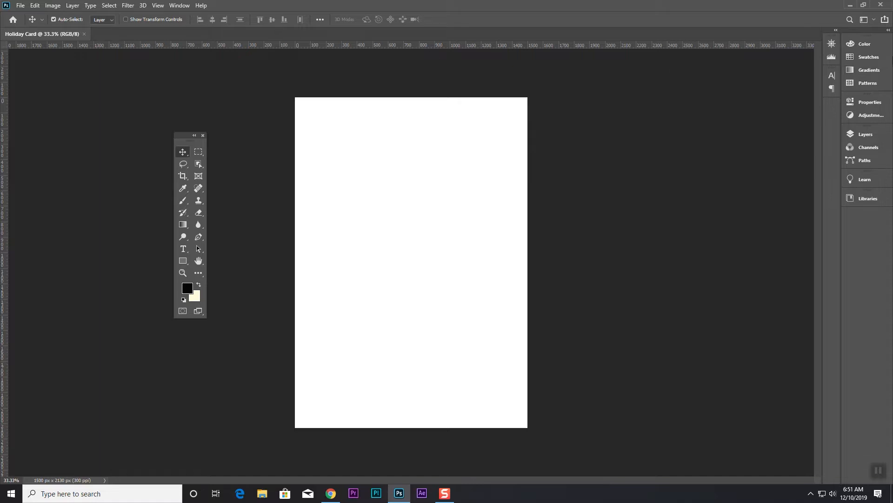
Choose the Essentials workspace for the window layout
click(872, 20)
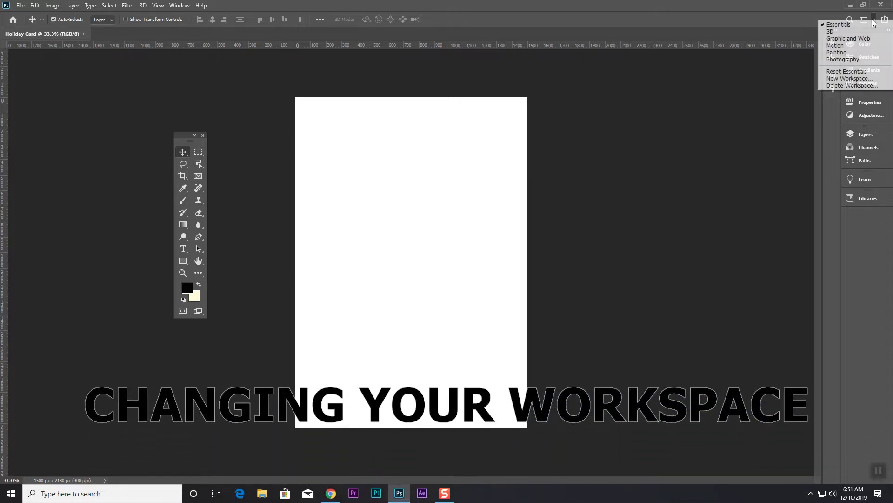
click(793, 19)
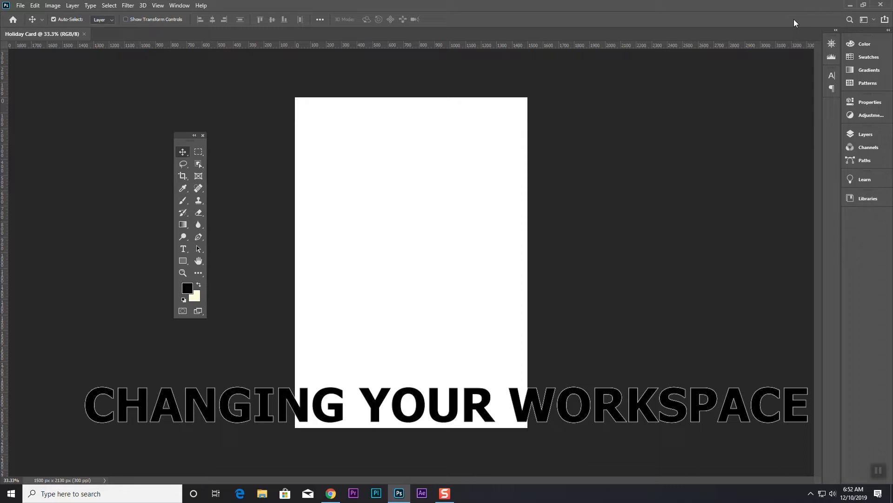
click(873, 20)
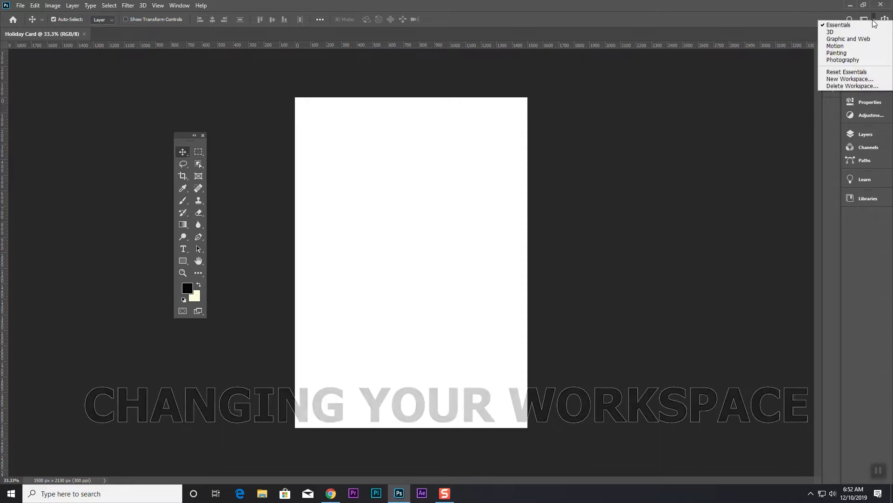
click(839, 25)
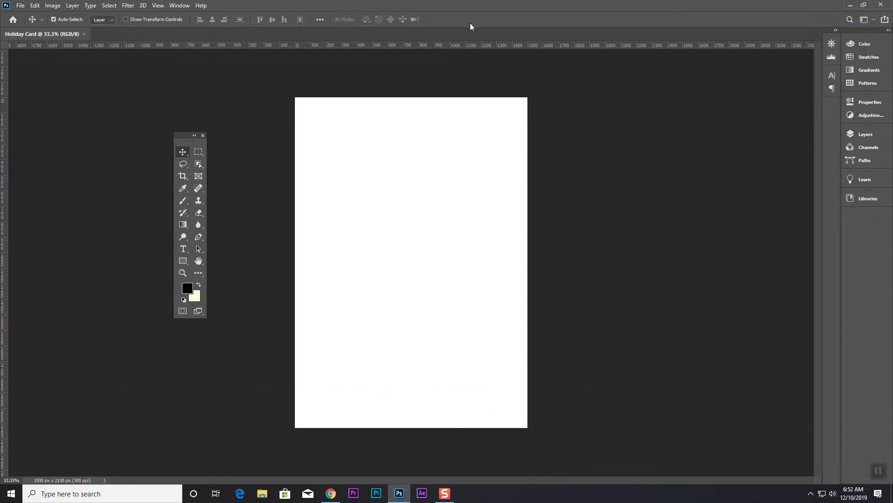
click(179, 6)
mouse_move(209, 24)
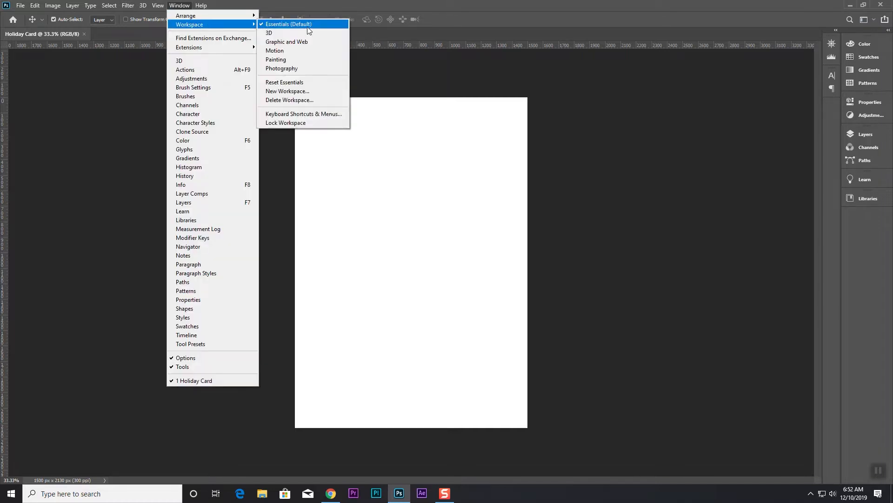
click(308, 27)
click(181, 6)
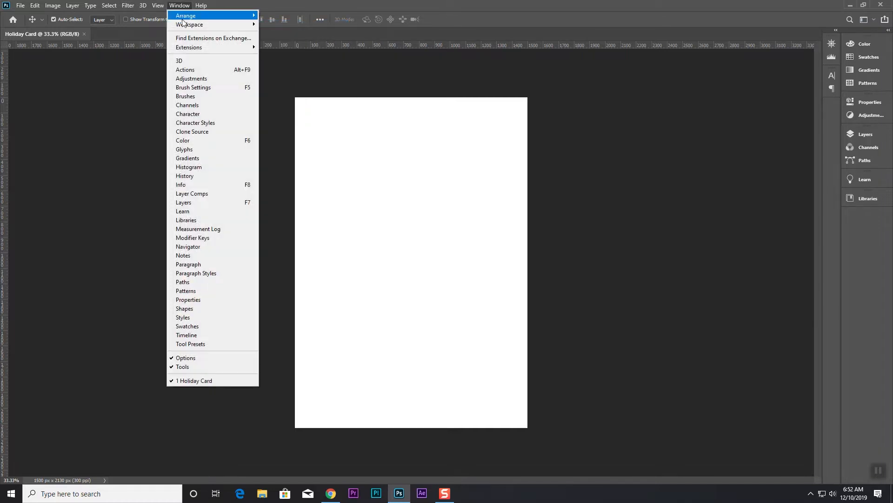
click(873, 20)
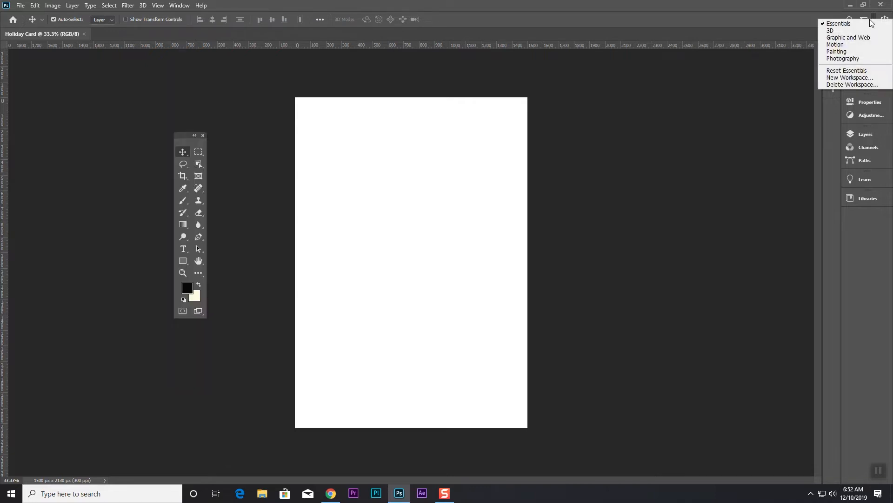
click(837, 23)
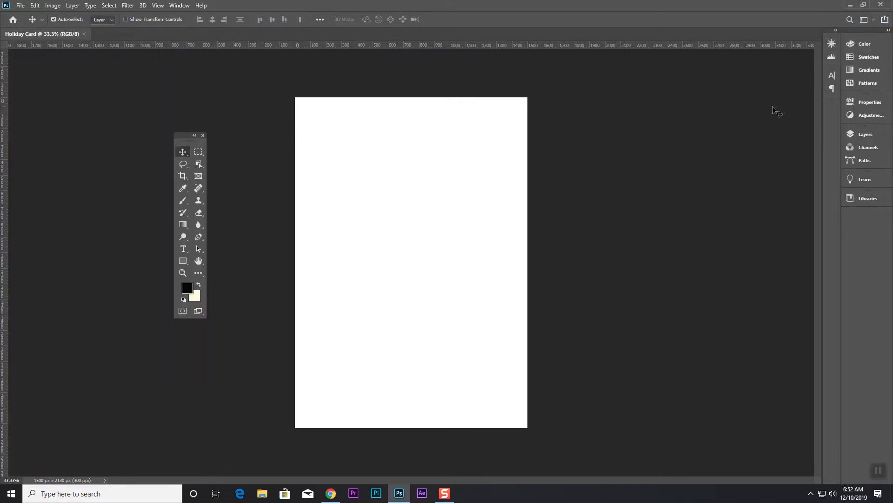
Open the Layers panel, detach it as a floating panel beside the canvas, and collapse the remaining Channels and Paths group
click(870, 136)
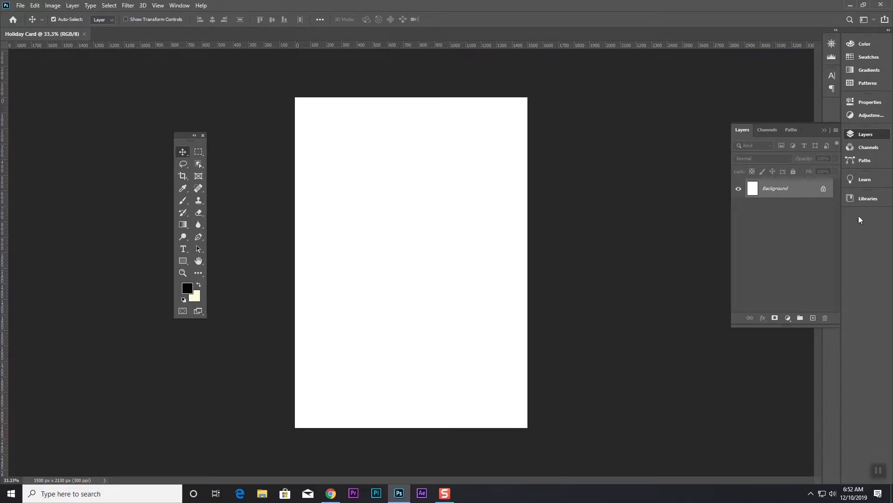
drag(740, 130, 609, 87)
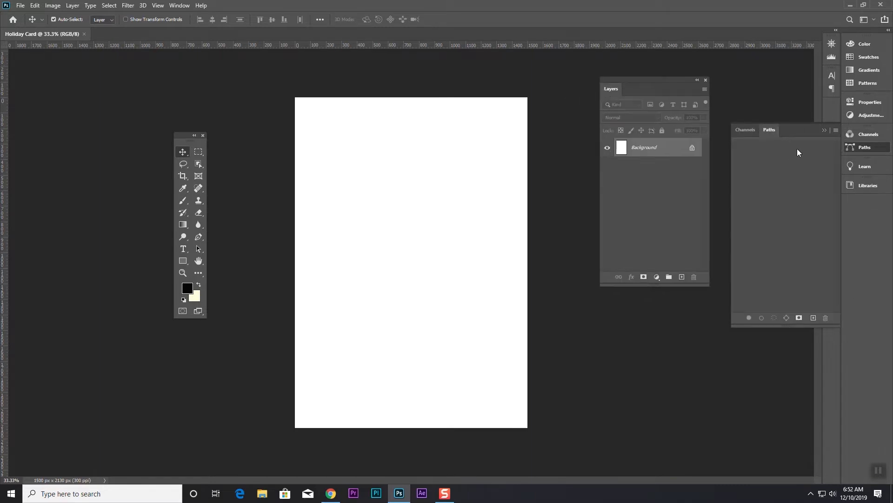
click(822, 131)
drag(652, 82, 720, 89)
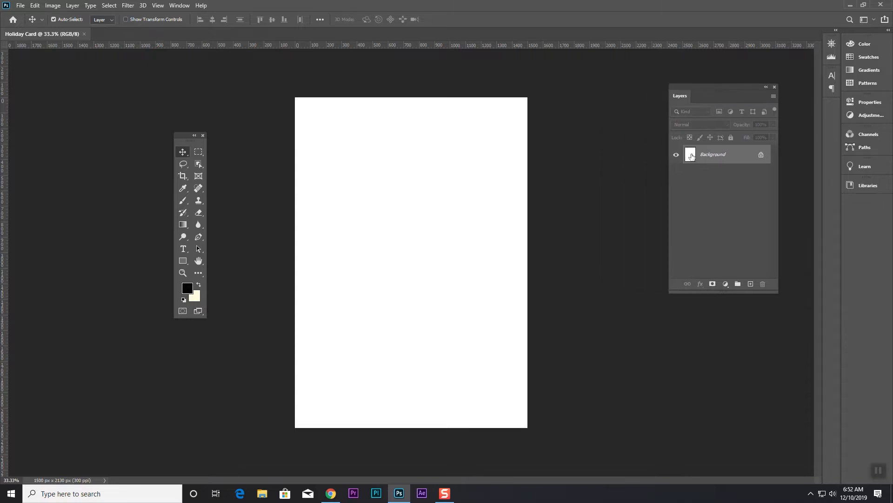
Create a new layer group above the Background and name it Photos
click(738, 284)
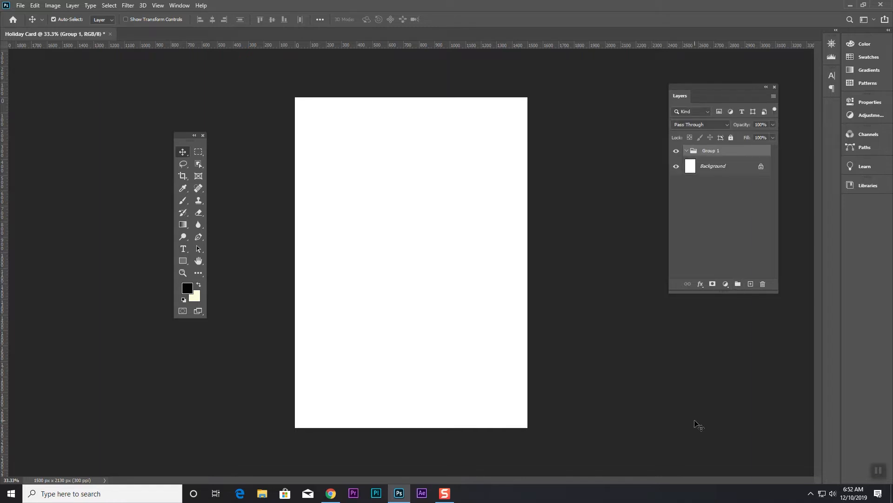
double_click(711, 150)
text(Photos)
key(Return)
Add a new layer and place it outside the Photos group, directly above the Background
click(721, 193)
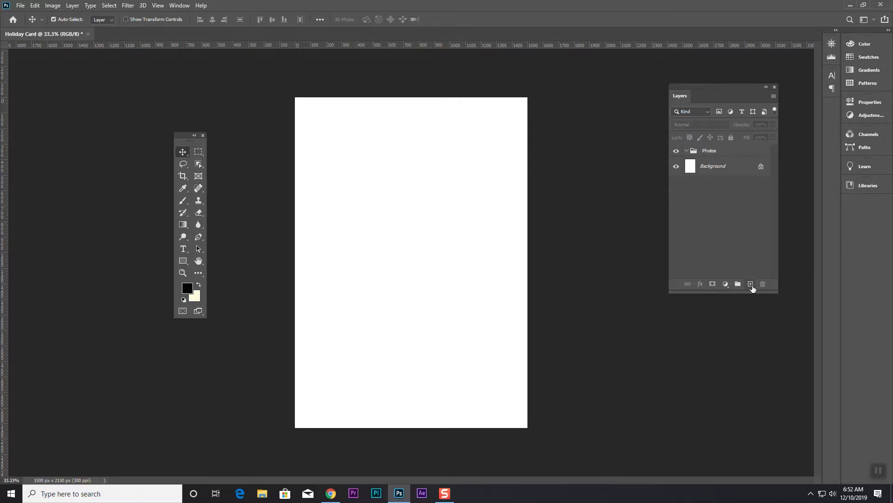
click(750, 284)
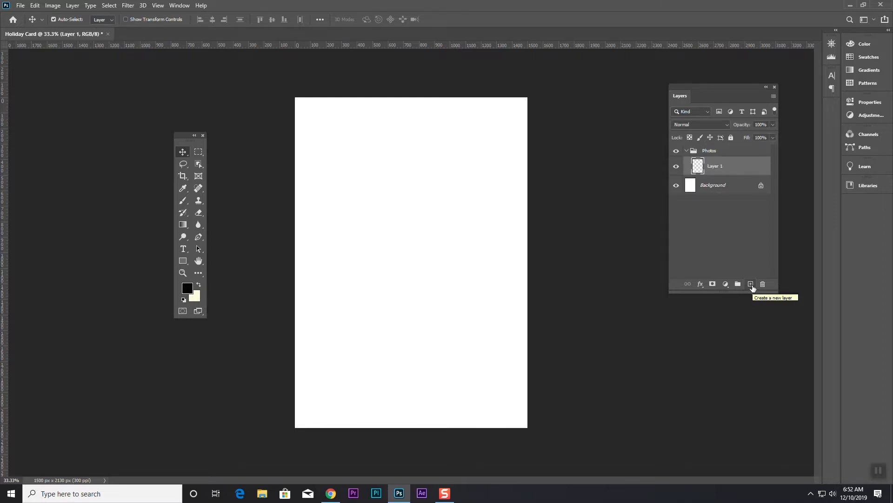
drag(697, 168, 696, 177)
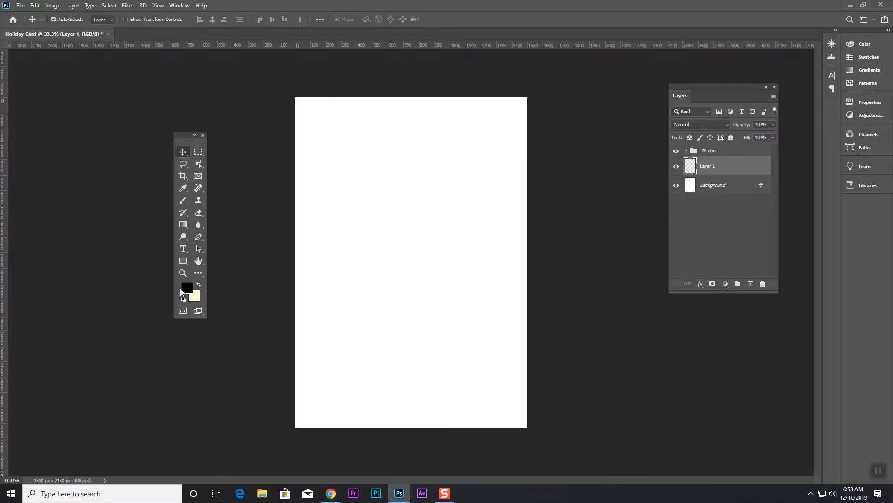
Fill the new layer with the light orange swatch using the Paint Bucket tool, and collapse the Swatches panel
click(868, 57)
click(749, 55)
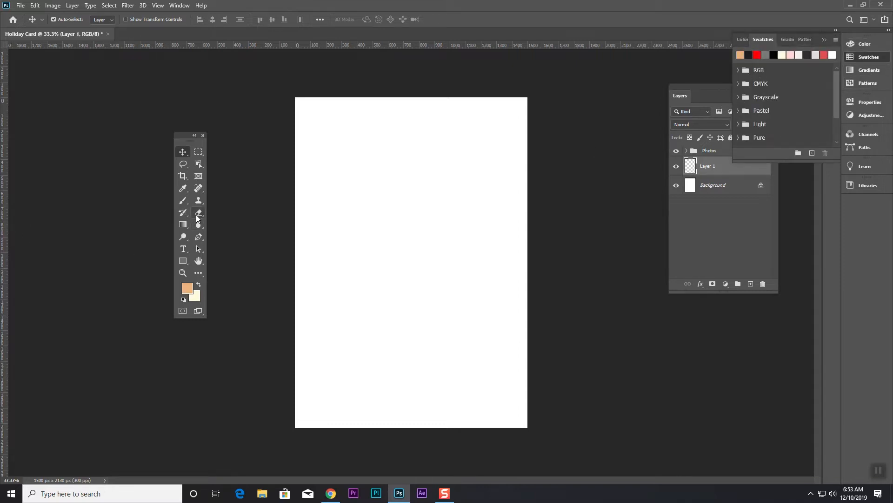
click(185, 225)
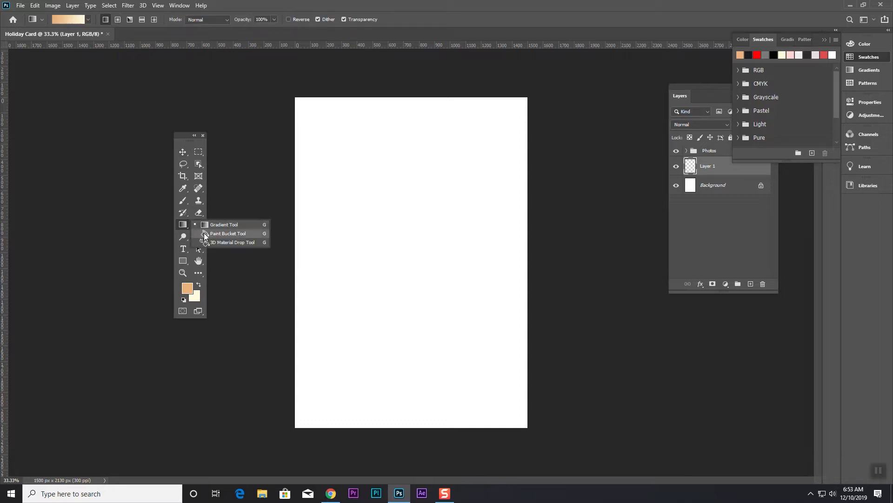
click(219, 233)
click(384, 278)
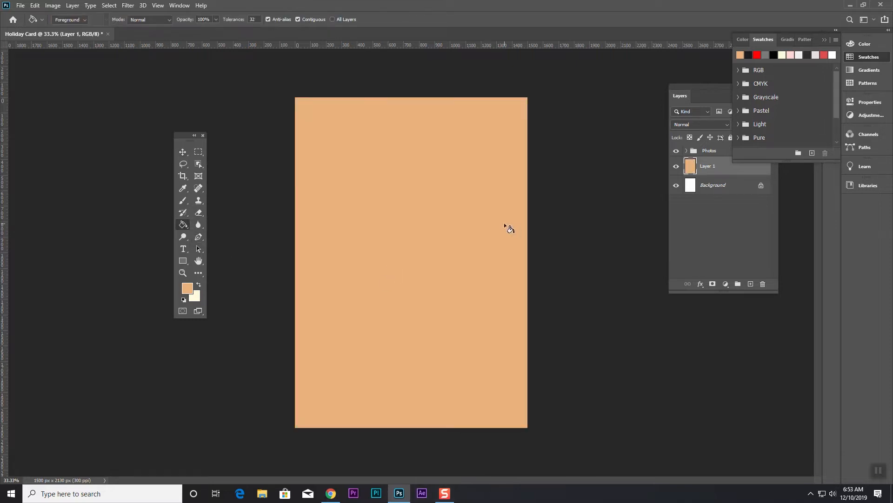
click(824, 40)
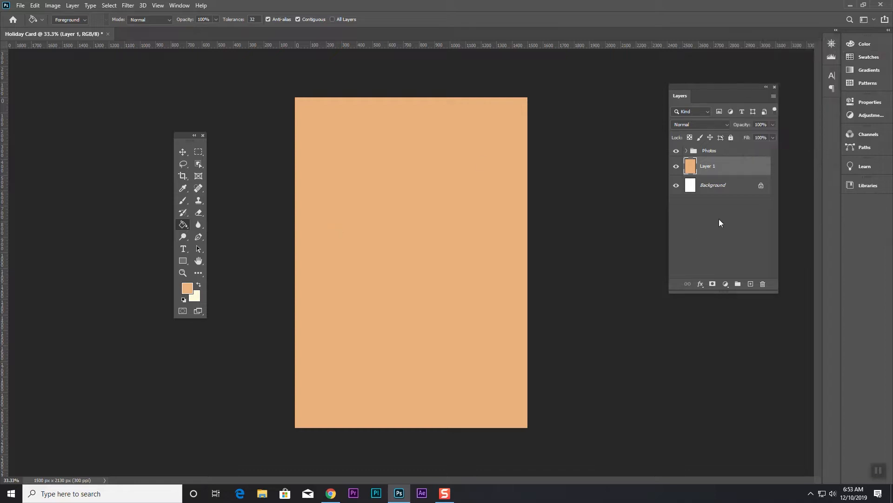
Add a layer mask to the Photos group
click(729, 152)
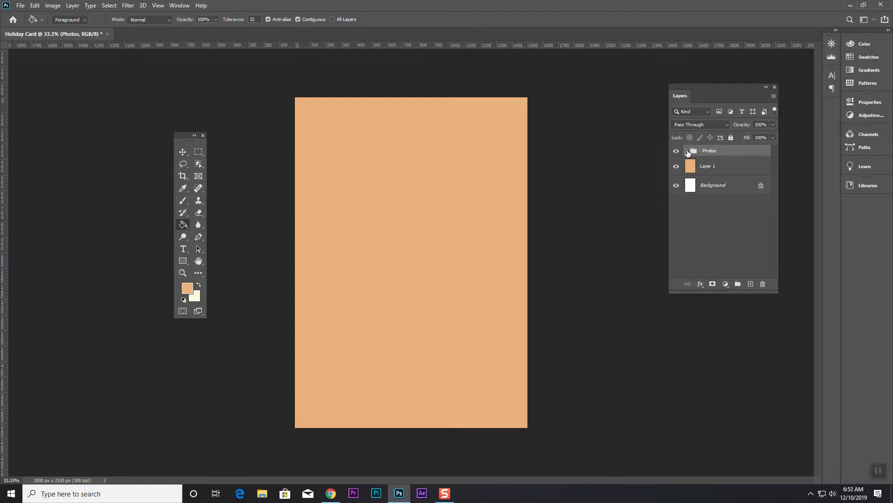
click(689, 172)
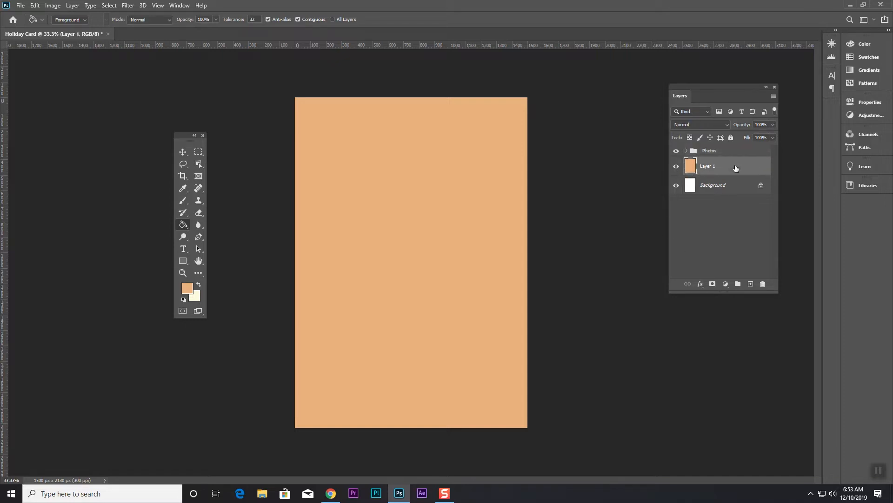
click(723, 151)
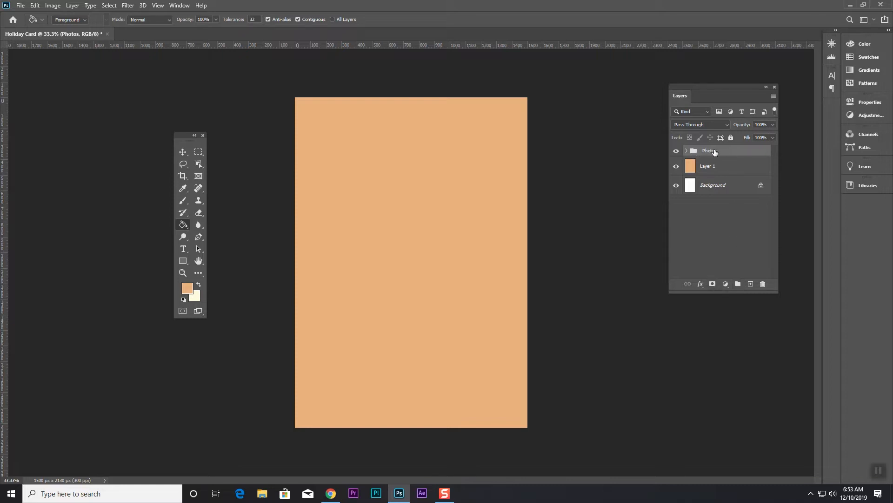
click(713, 284)
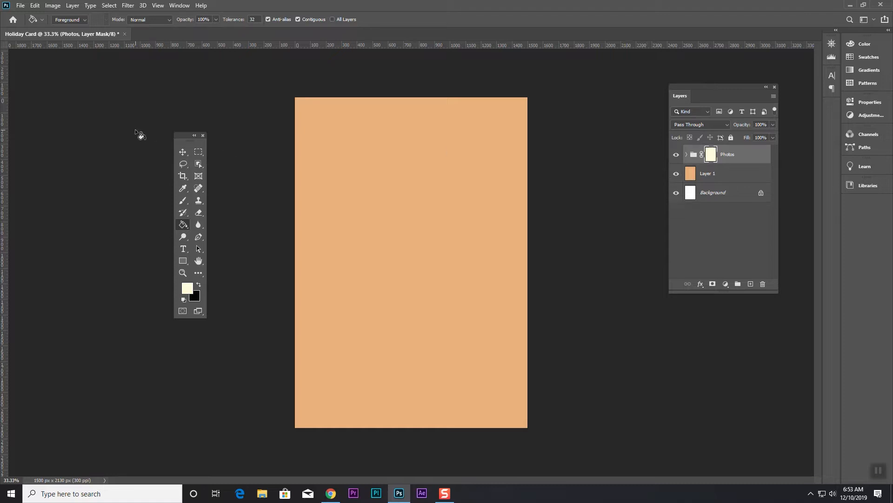
Hide the document rulers and show them again
click(199, 150)
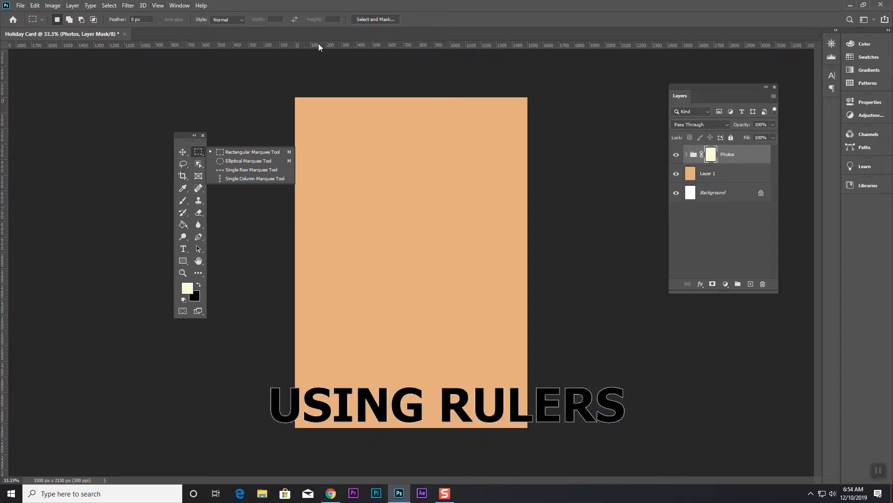
click(159, 6)
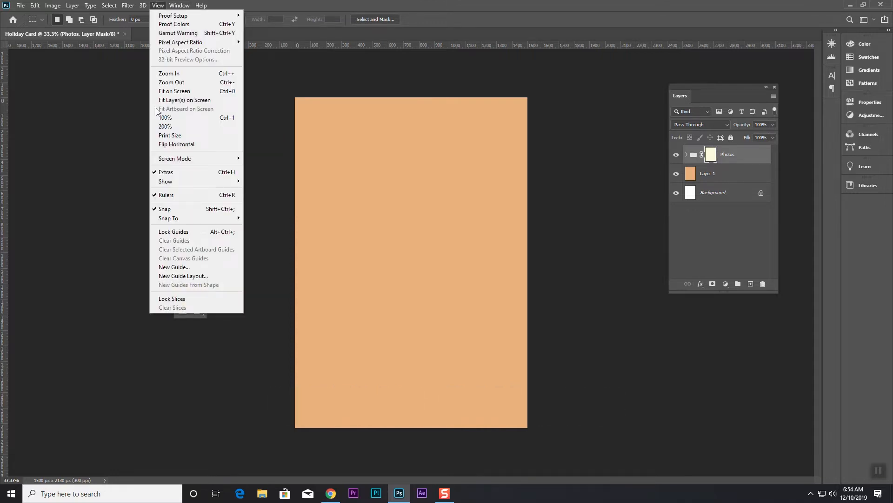
click(166, 194)
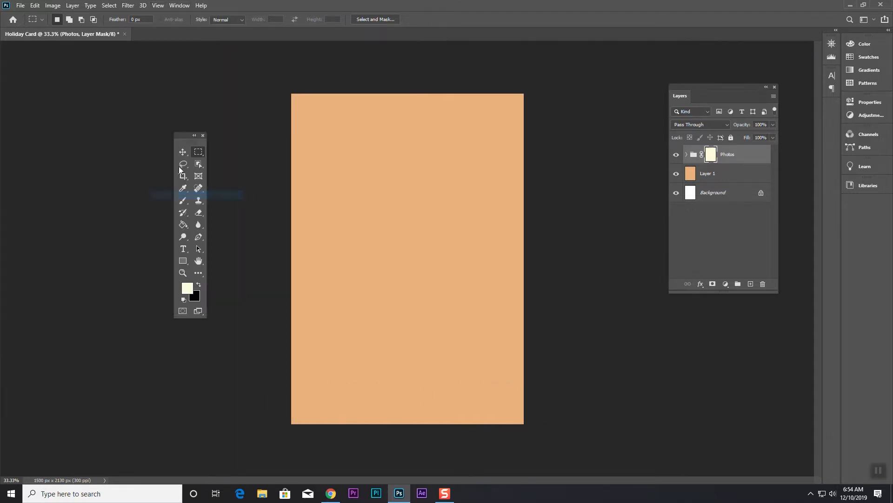
click(158, 6)
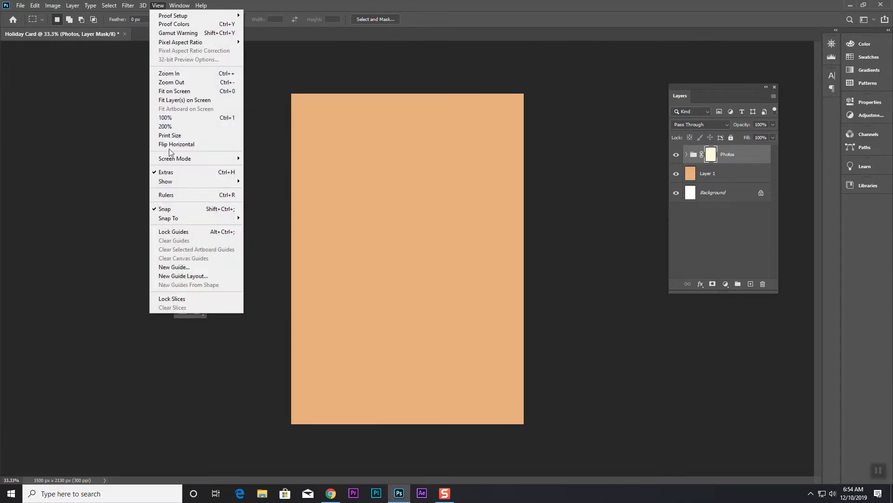
click(169, 194)
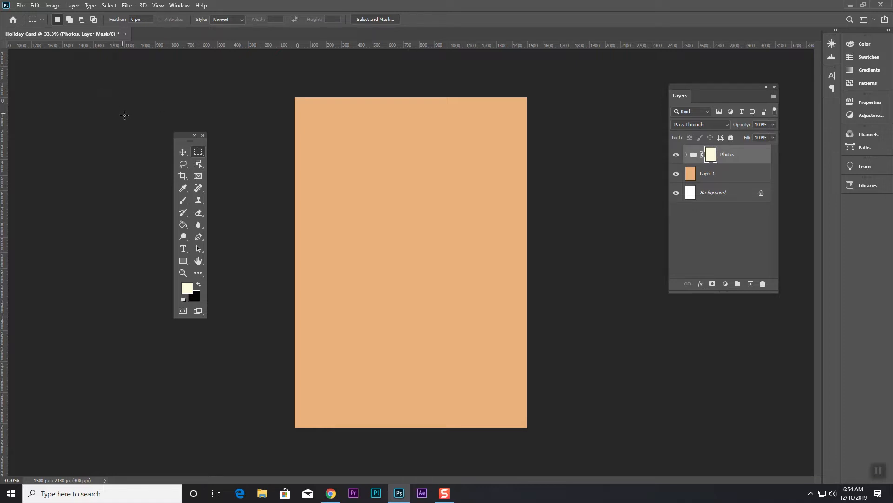
Move the toolbox clear of the canvas and place one horizontal and one vertical guide through the card's centre
drag(177, 137, 149, 130)
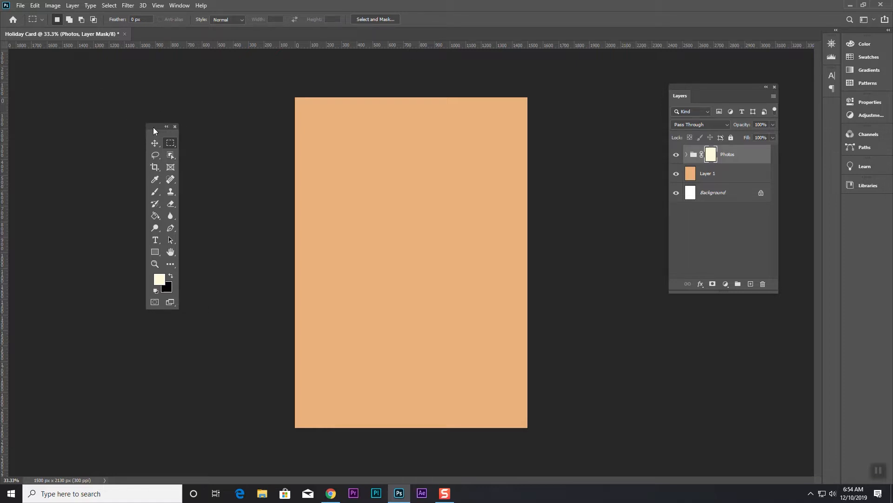
click(156, 142)
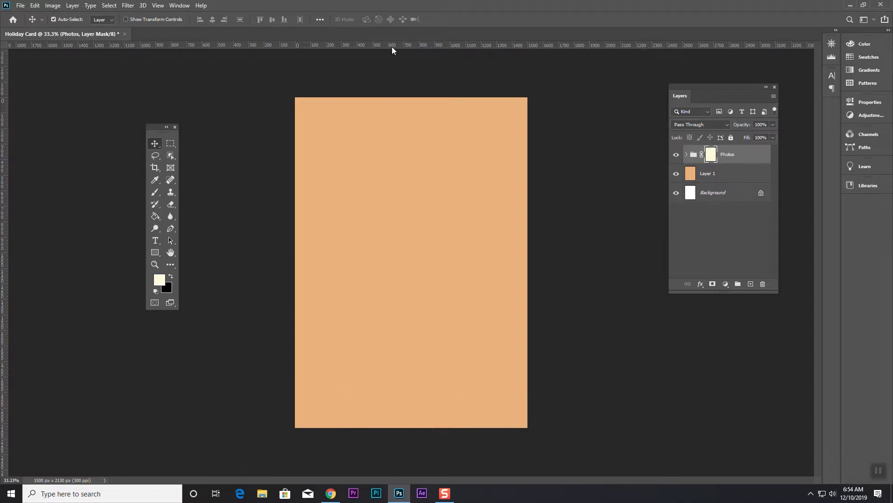
drag(400, 44, 398, 263)
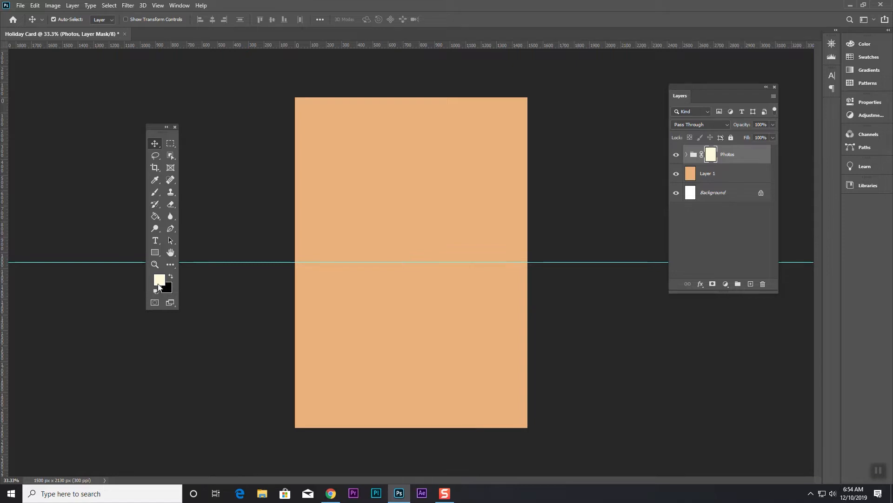
drag(2, 209, 412, 261)
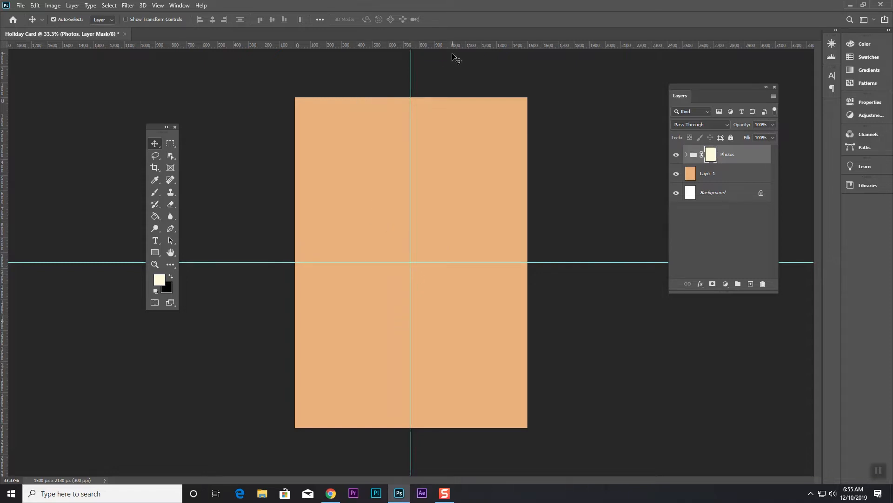
Place margin guides just inside all four card edges, with the top guide about 45 px from the edge
drag(459, 44, 468, 104)
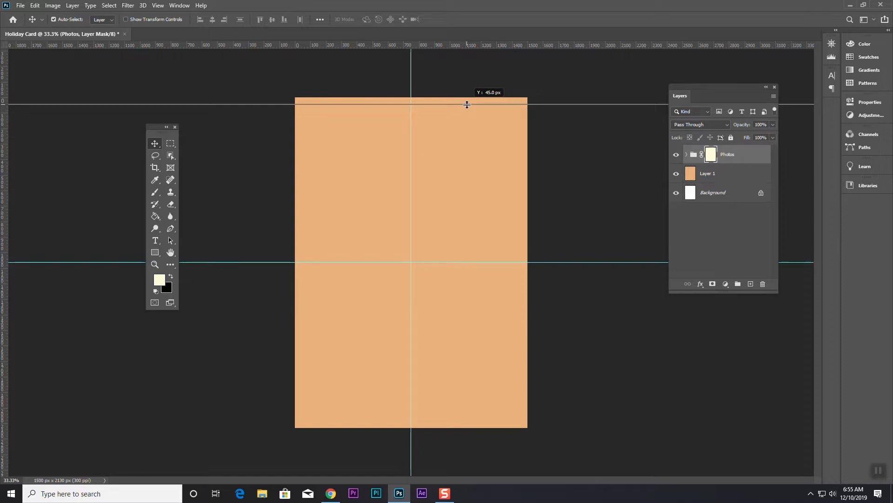
drag(467, 104, 468, 104)
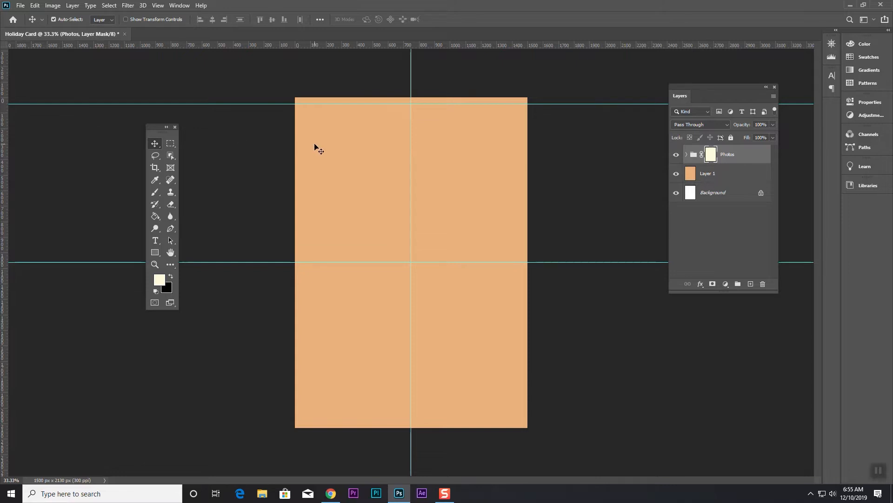
drag(6, 116, 302, 136)
drag(373, 45, 390, 422)
drag(7, 278, 521, 288)
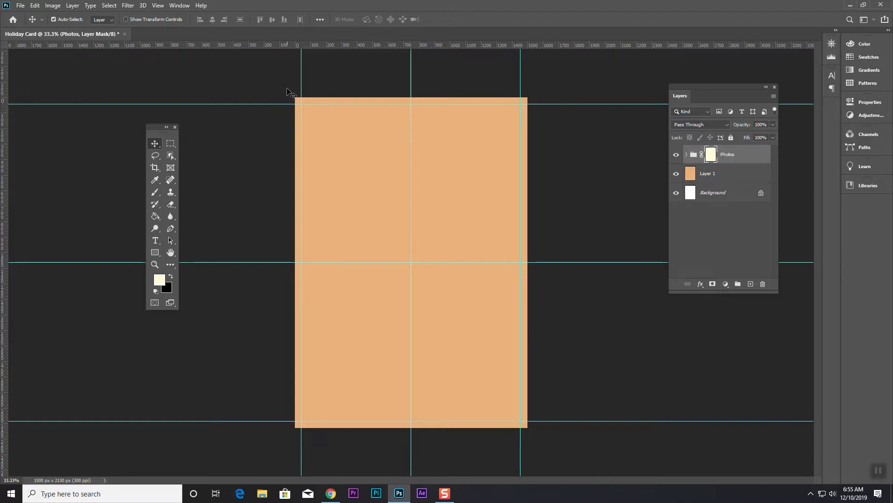
Hide the extras, including the guides, and show them again
click(144, 9)
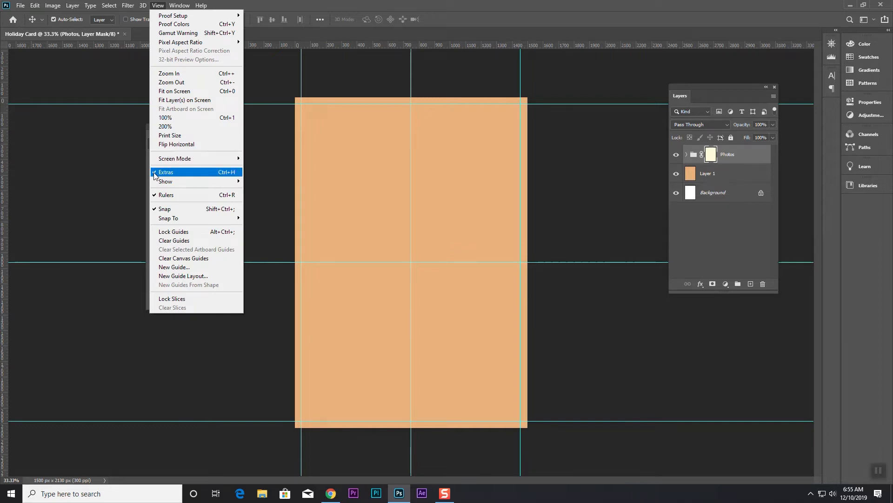
click(155, 175)
click(160, 9)
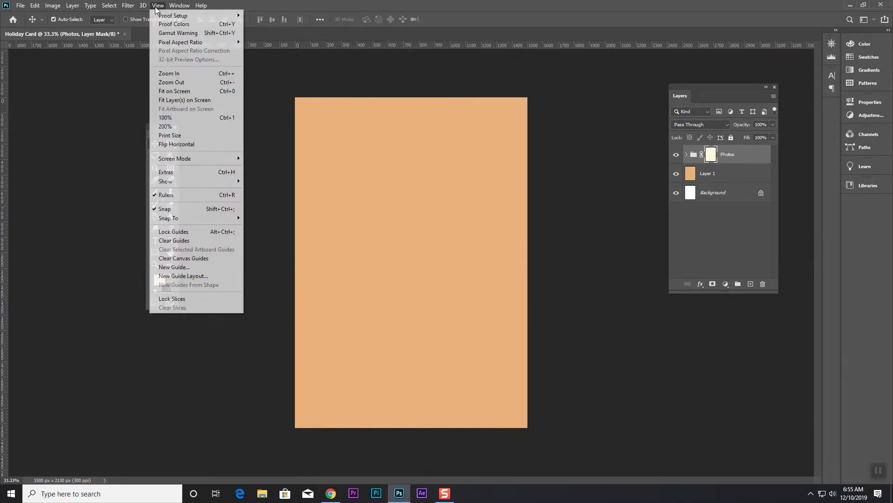
click(162, 173)
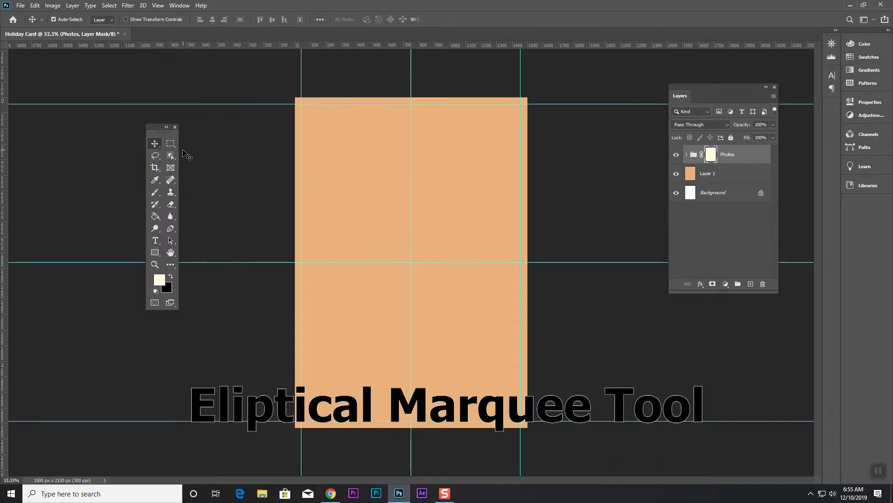
Draw a circular selection centred on the central guide intersection, about two-fifths of the card's width, with the Elliptical Marquee tool
click(172, 144)
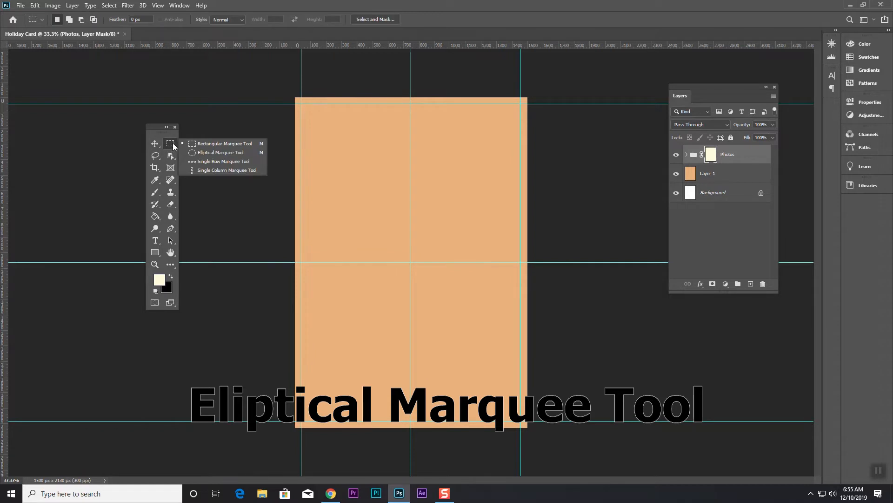
click(213, 154)
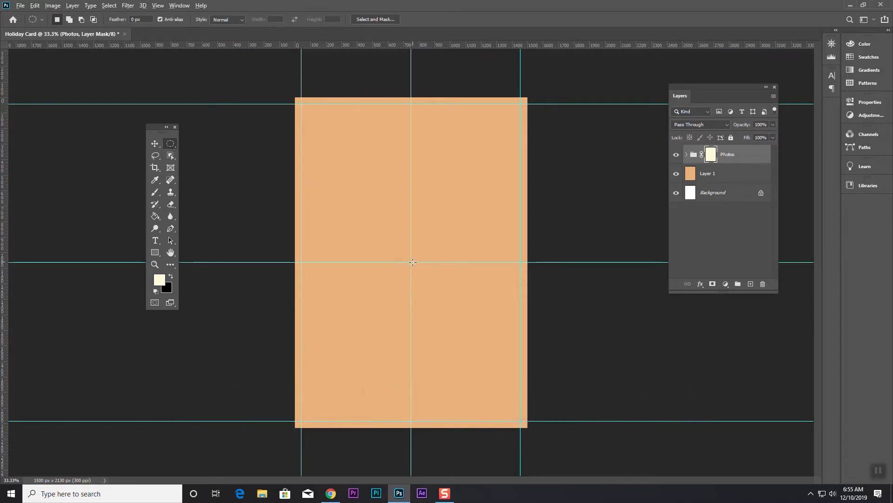
drag(410, 262, 519, 320)
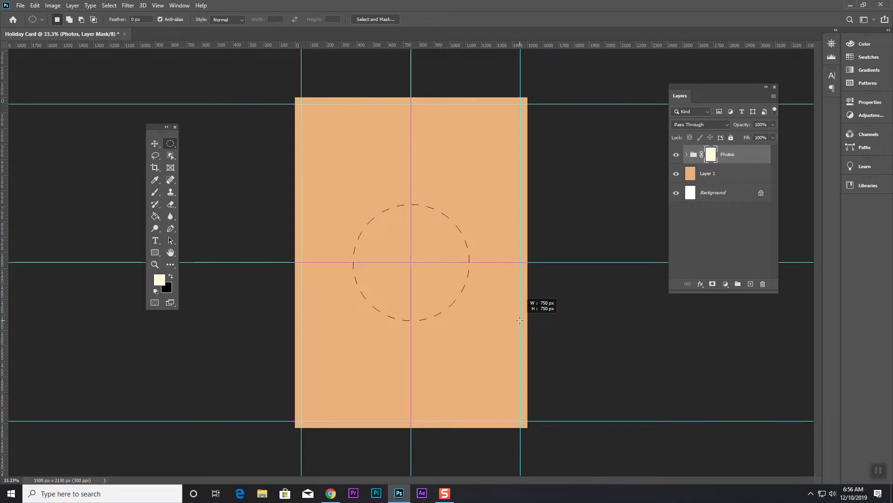
drag(520, 321, 498, 309)
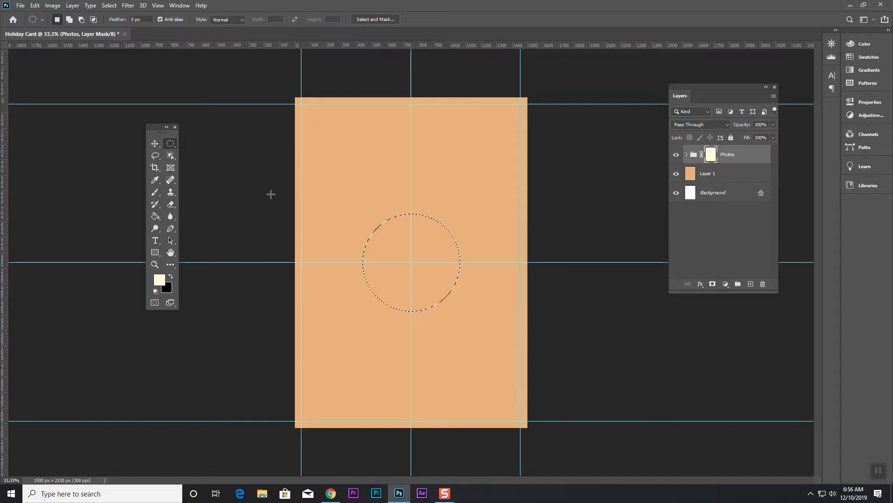
Save the circular selection as a new channel named Center Circle in the Holiday Card document
click(108, 5)
mouse_move(168, 141)
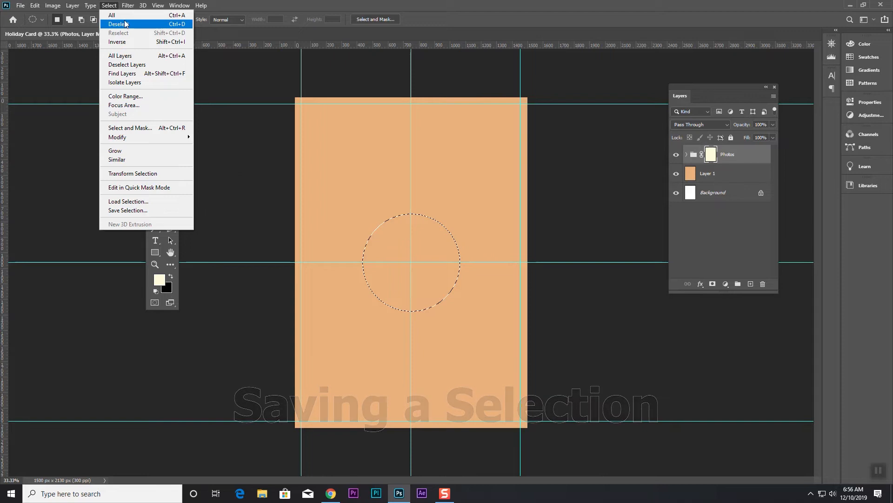
click(126, 212)
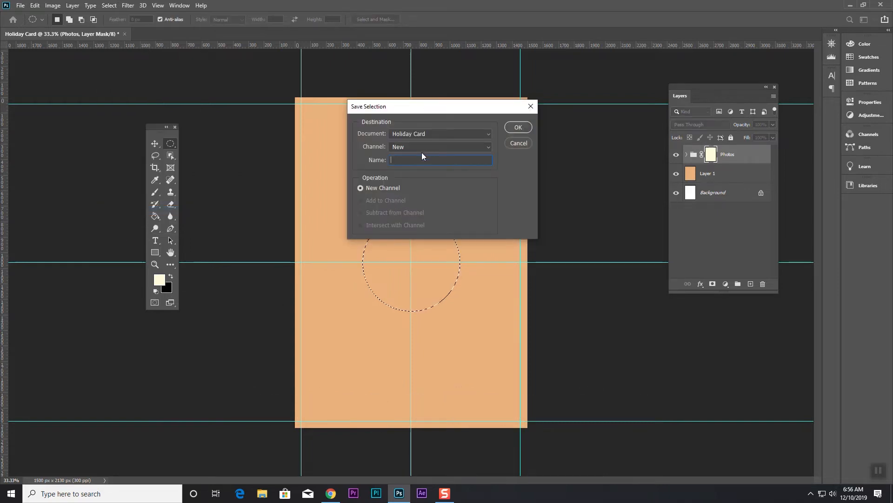
text(Center Circle)
click(407, 147)
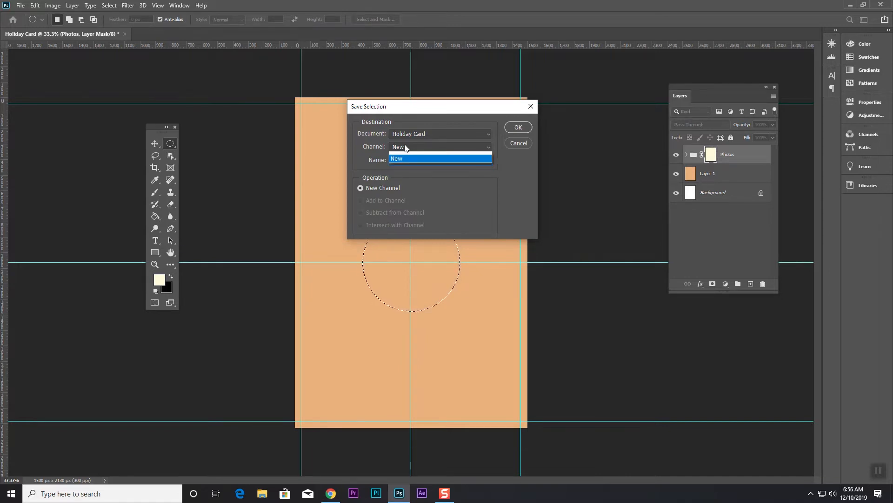
click(419, 171)
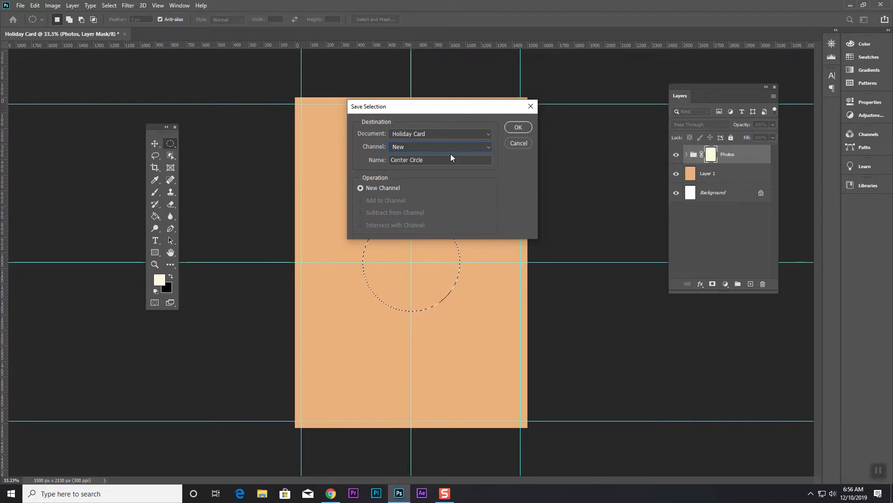
click(513, 128)
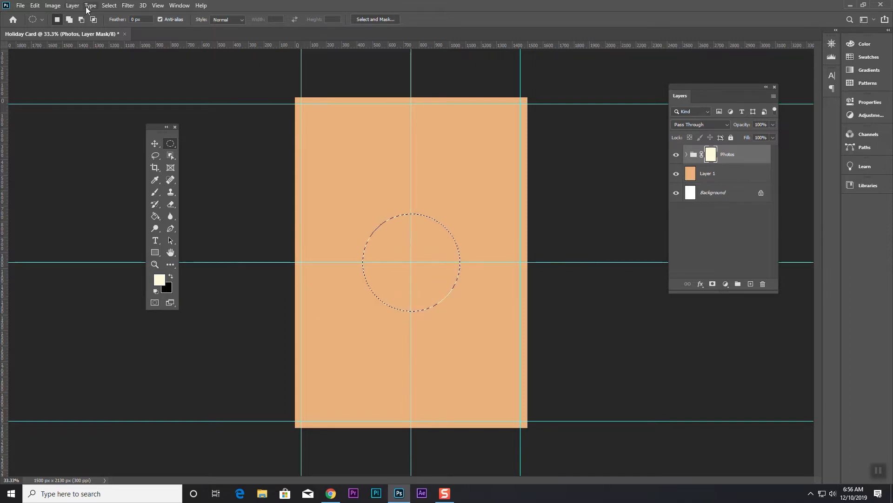
Invert the selection to fill the Photos mask with black outside the circle, and deselect with Layer 1 active
click(109, 5)
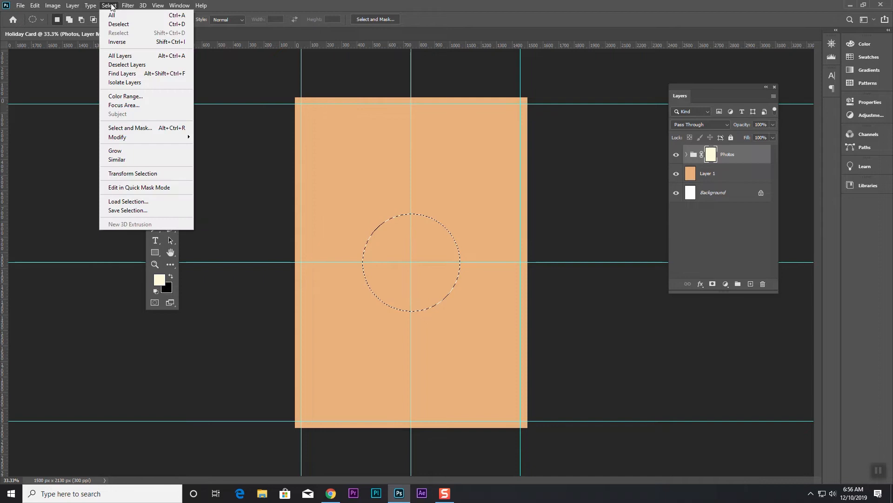
click(146, 43)
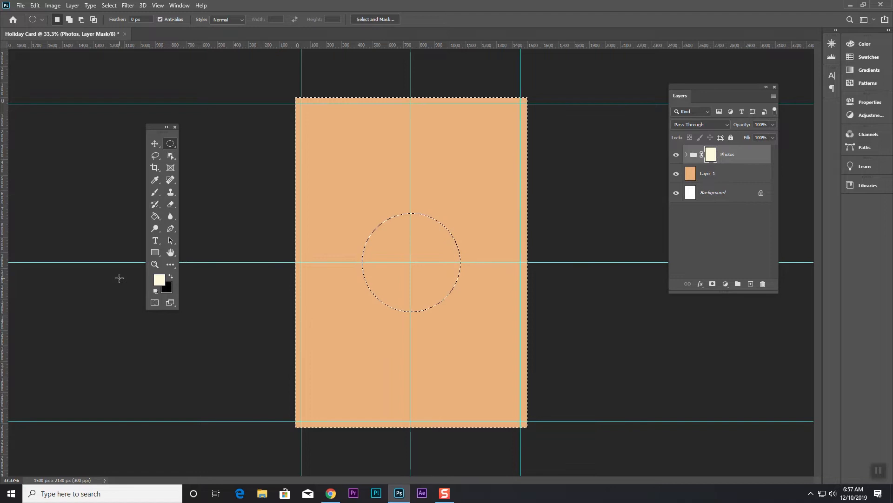
key(ctrl+BackSpace)
drag(690, 174, 691, 163)
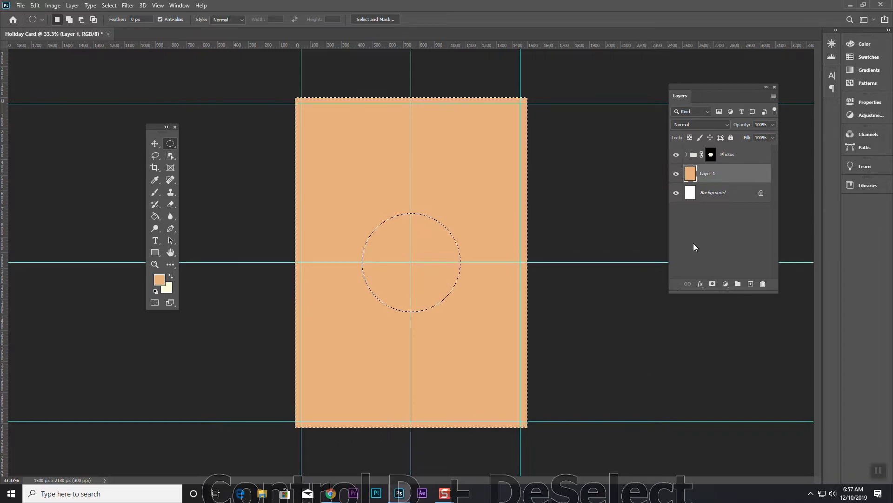
key(ctrl+d)
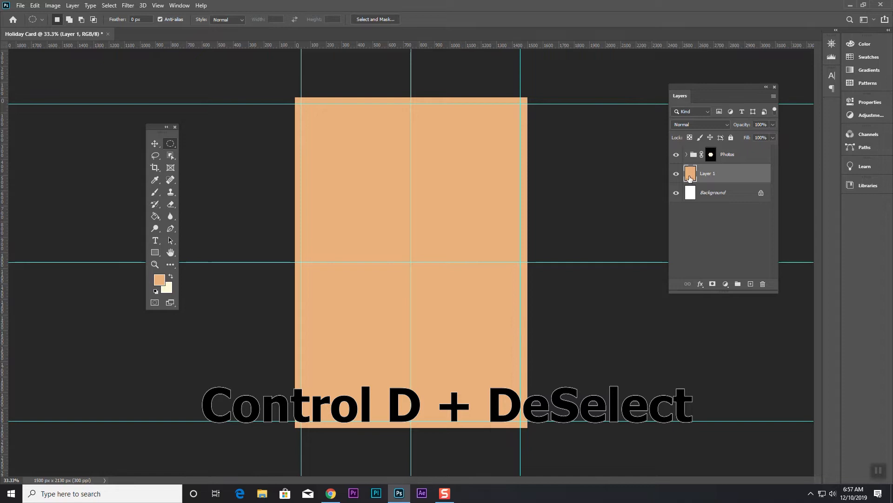
Move Layer 1 into the masked Photos group
mouse_move(689, 176)
mouse_down()
mouse_move(691, 156)
mouse_move(692, 179)
mouse_up()
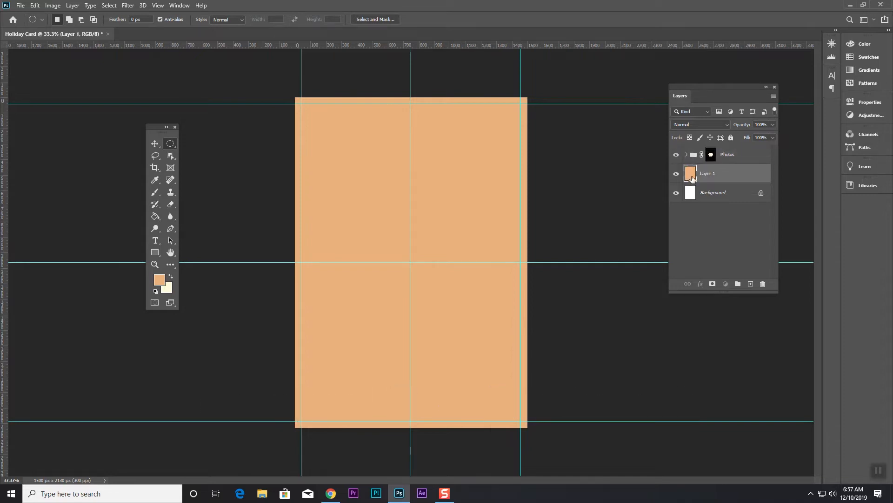
click(711, 155)
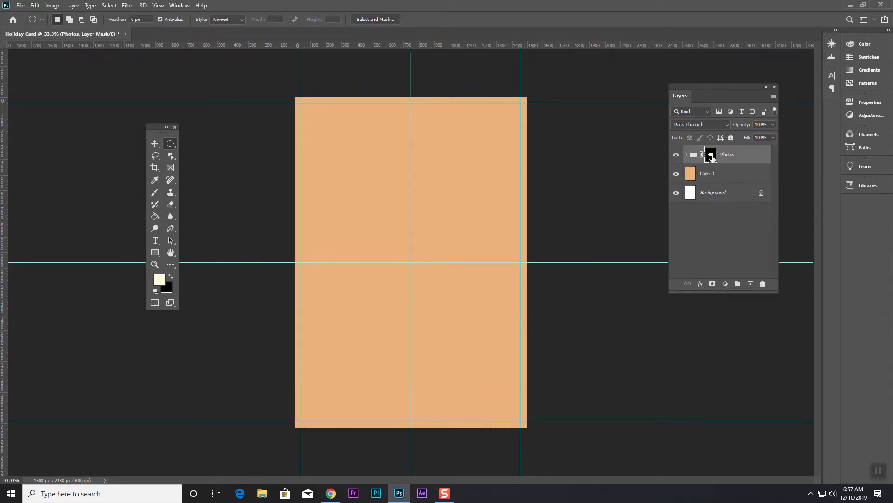
click(690, 178)
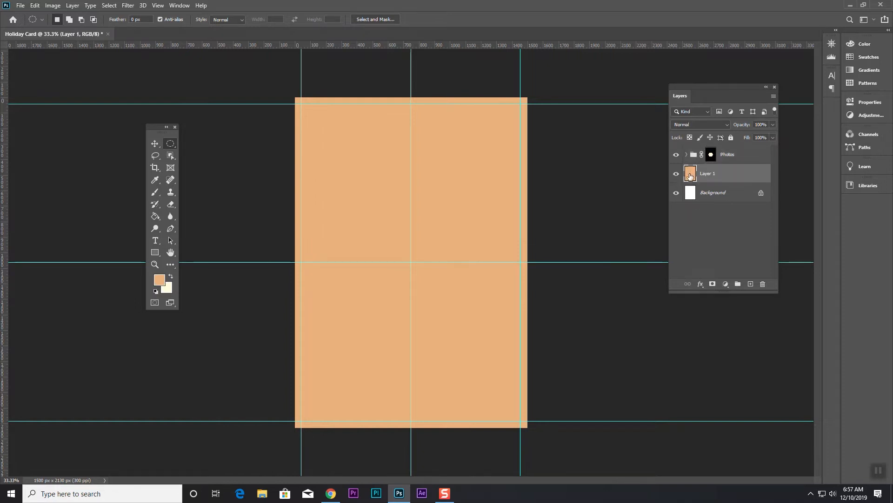
drag(688, 173, 700, 159)
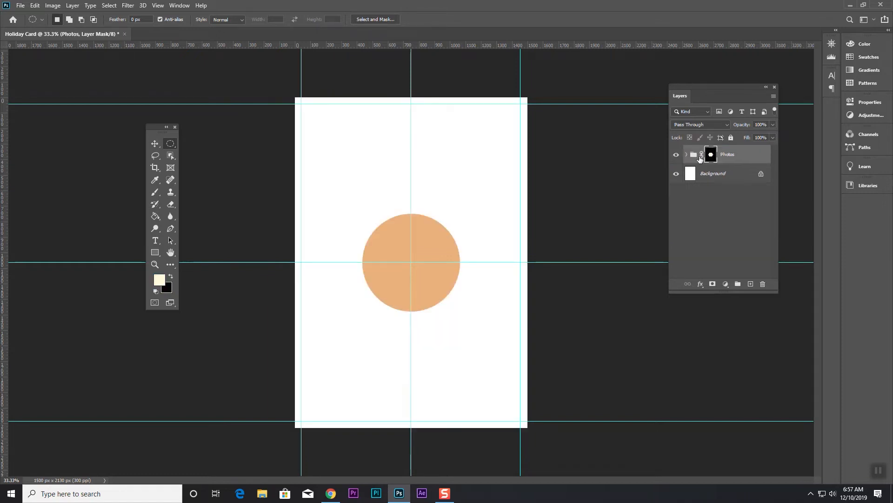
Expand the Photos group and make the Layer 1 thumbnail active instead of the group's mask
click(686, 154)
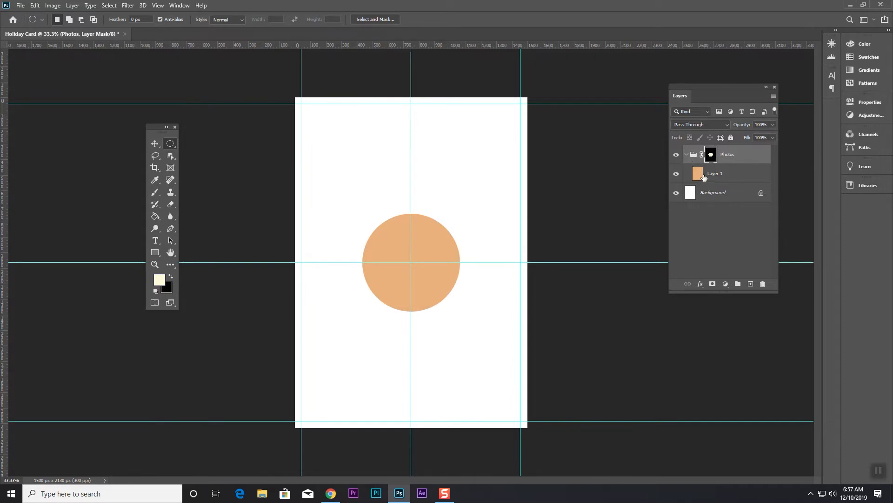
click(700, 176)
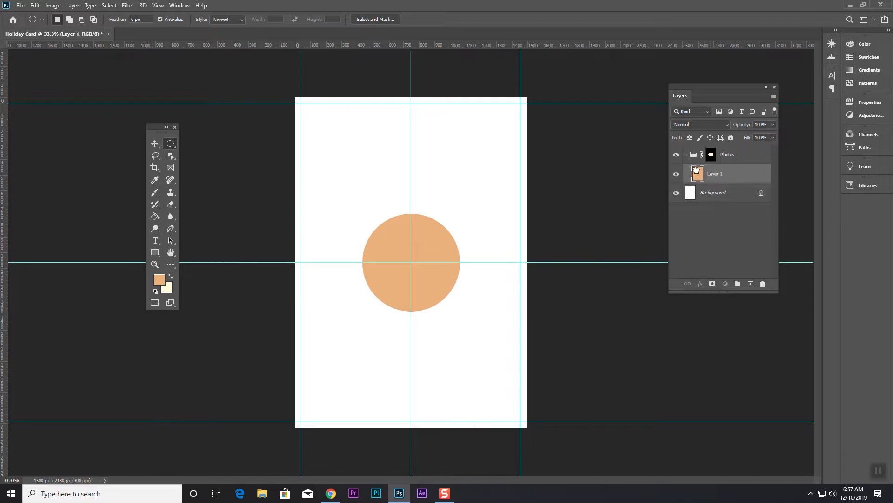
drag(699, 174, 702, 175)
click(711, 155)
click(697, 174)
With the Rectangular Marquee, select a rectangle about 708 px wide from the card's upper-left guide corner to the vertical centre guide
right_click(171, 144)
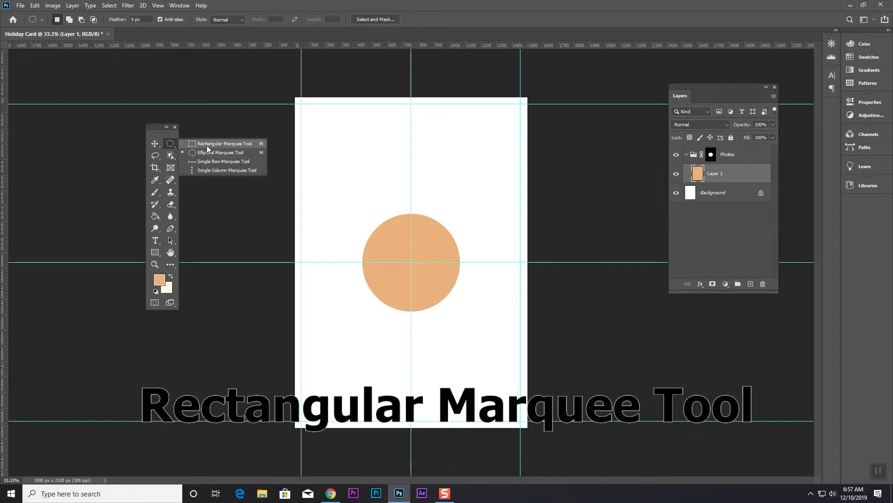
click(207, 143)
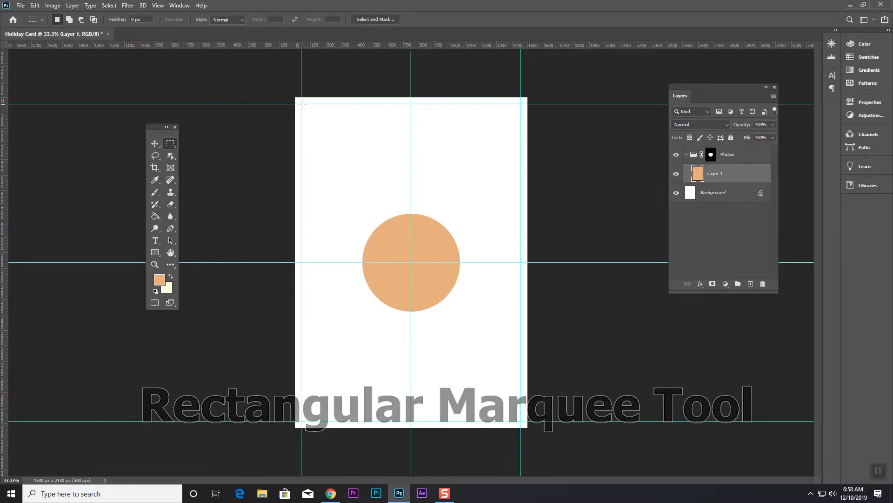
drag(301, 105, 410, 171)
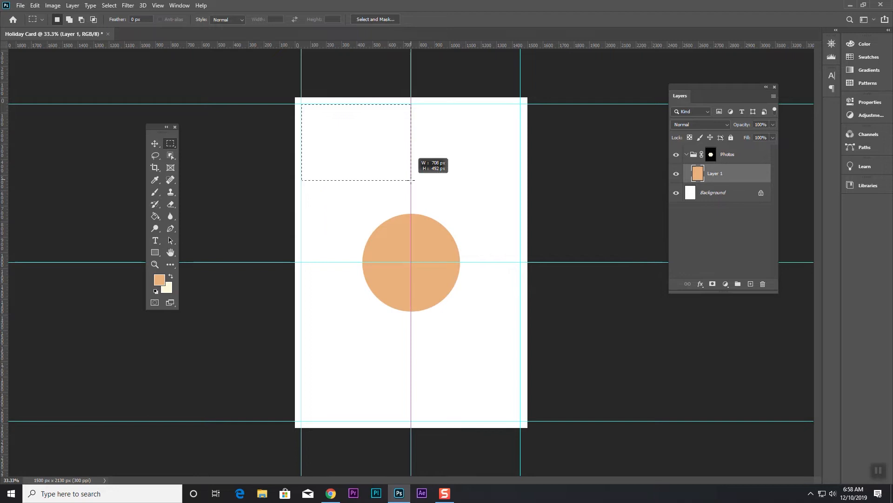
mouse_move(411, 180)
mouse_down()
mouse_move(413, 172)
mouse_move(412, 234)
mouse_move(410, 165)
mouse_up()
right_click(410, 165)
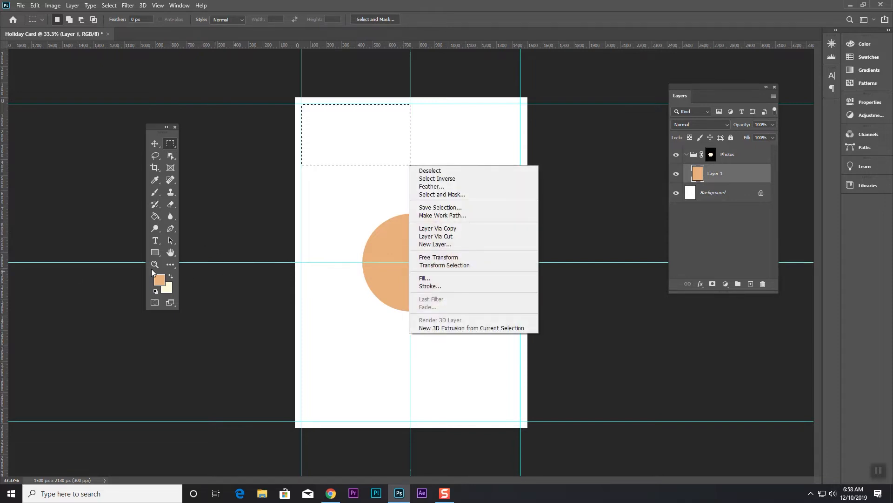
click(151, 288)
click(163, 278)
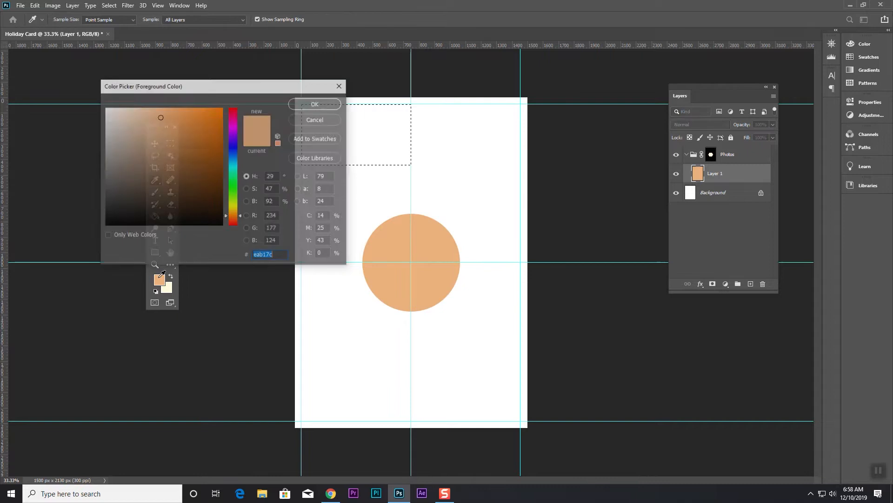
click(305, 119)
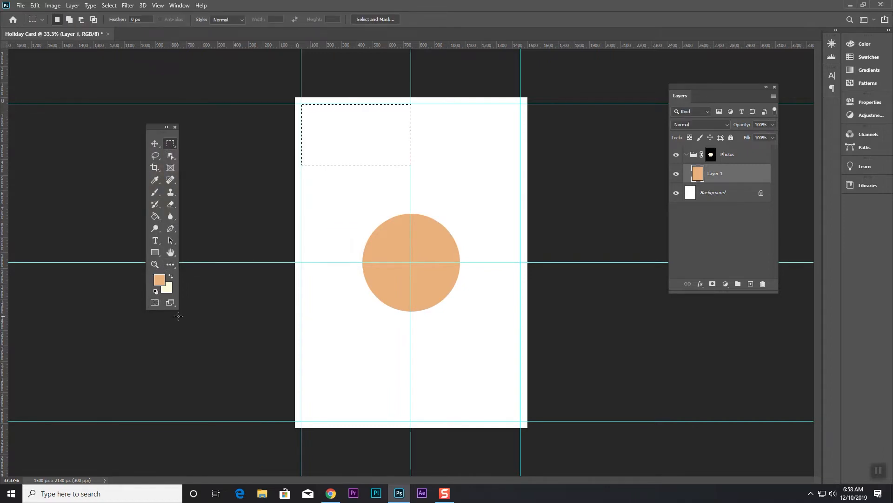
Fill the selected rectangle with the light foreground colour on the Photos group's mask, and deselect
click(167, 127)
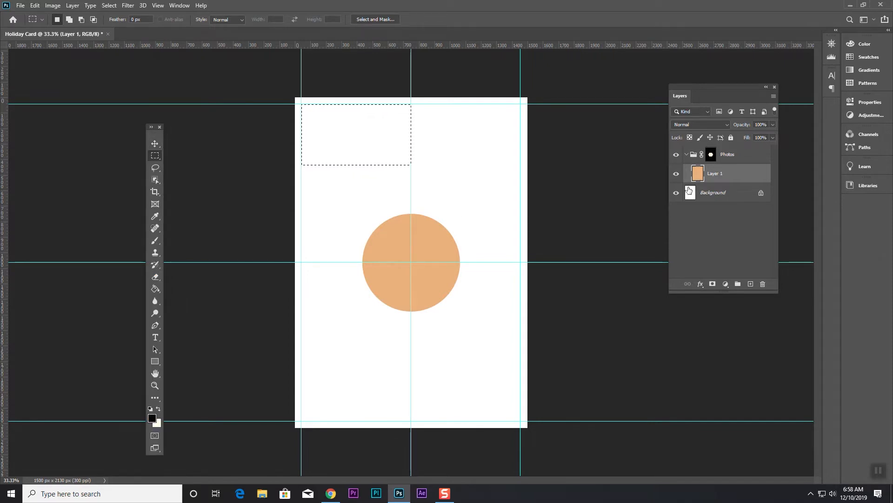
click(710, 155)
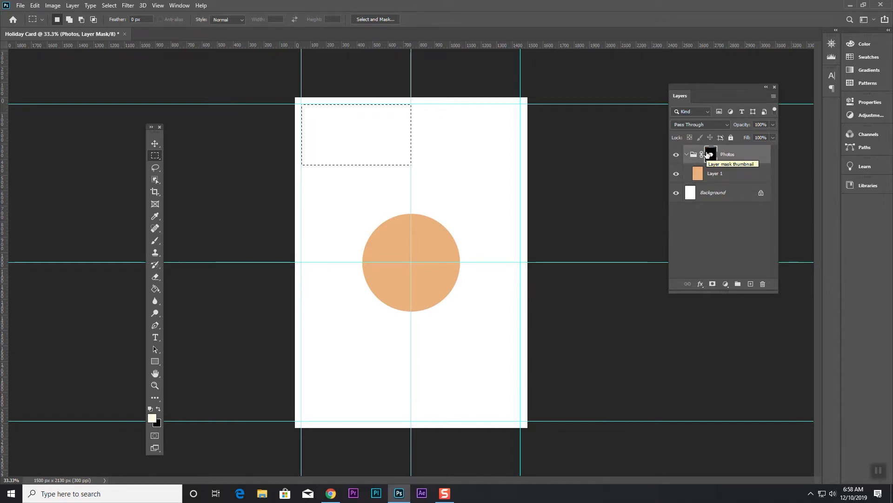
key(alt+BackSpace)
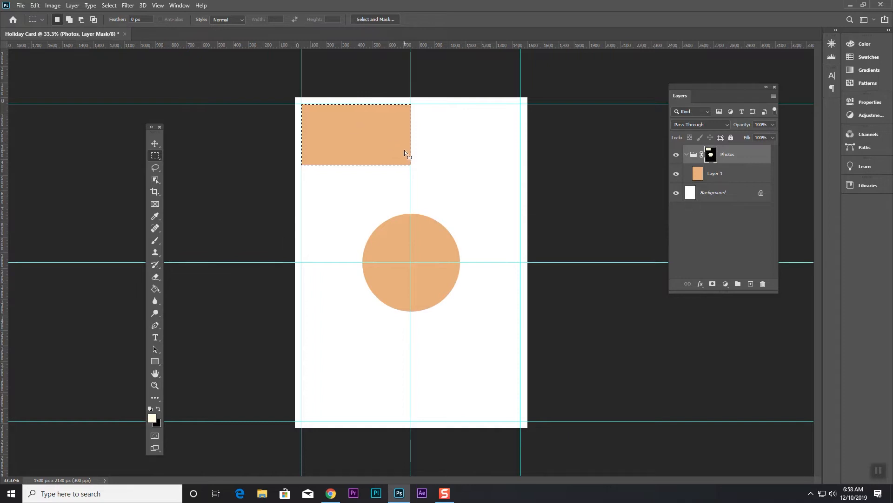
click(351, 116)
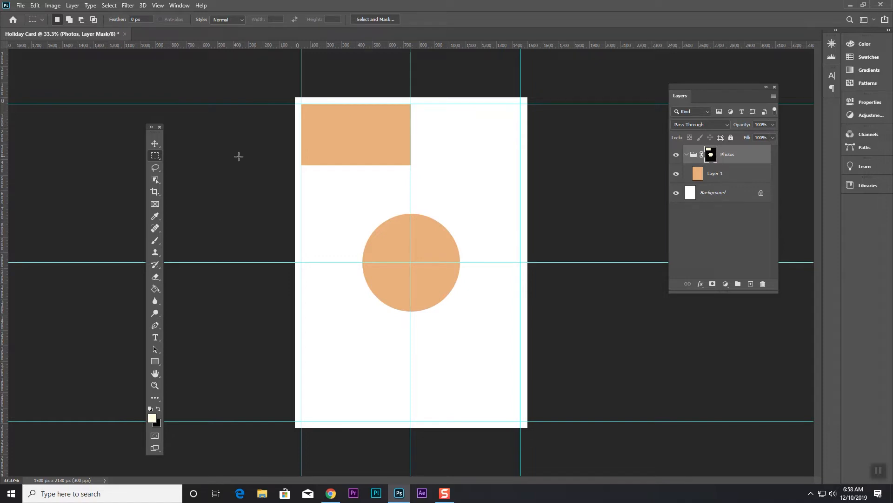
Undo the rectangle's fill on the Photos mask
click(156, 144)
click(241, 149)
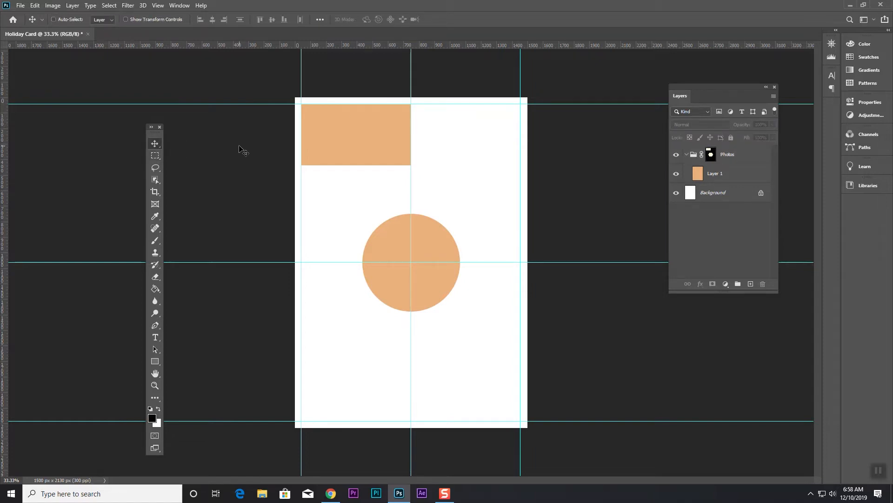
click(35, 6)
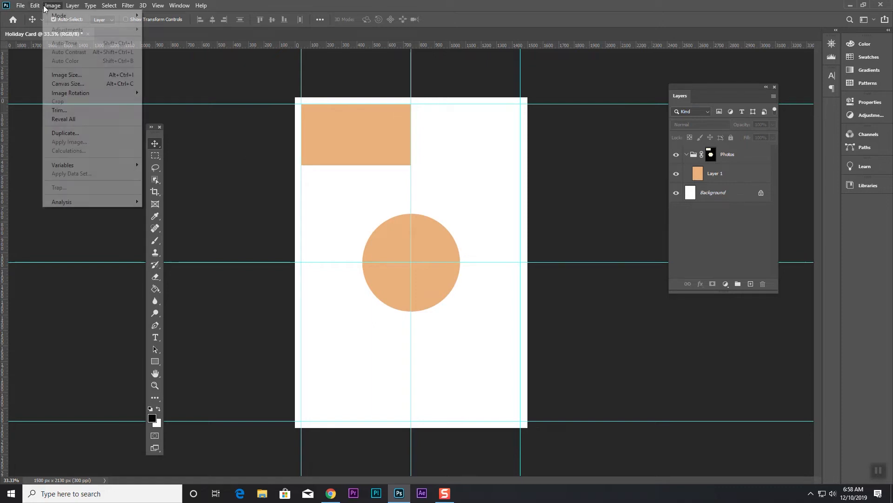
click(43, 17)
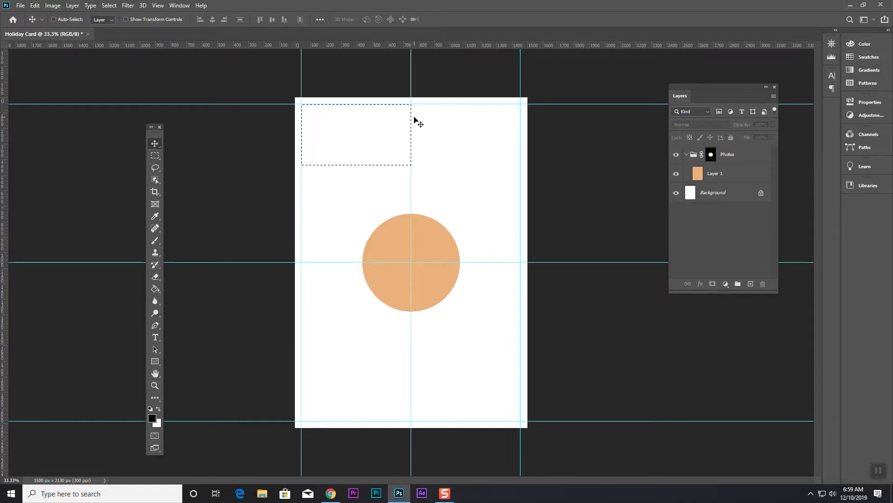
Select a rectangle about 680 x 400 px from the upper-left guide corner, short of the centre guide, and fill it white in the Photos mask
click(155, 155)
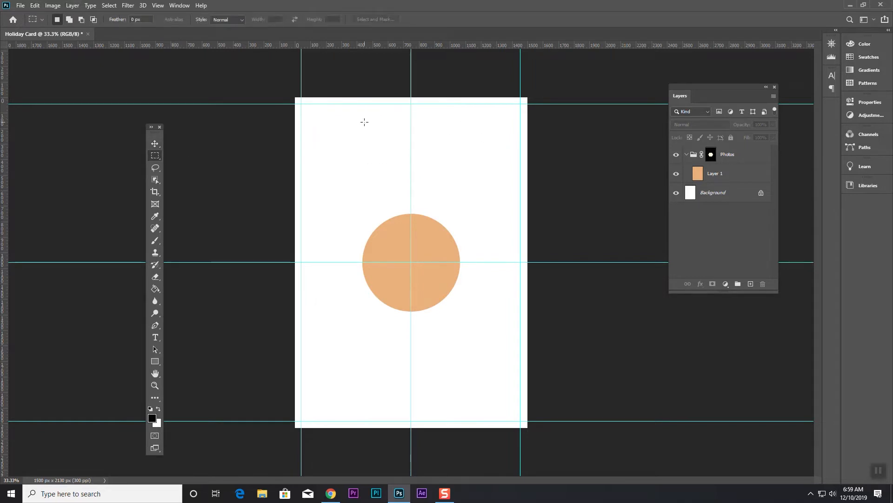
drag(301, 104, 328, 126)
drag(385, 163, 406, 168)
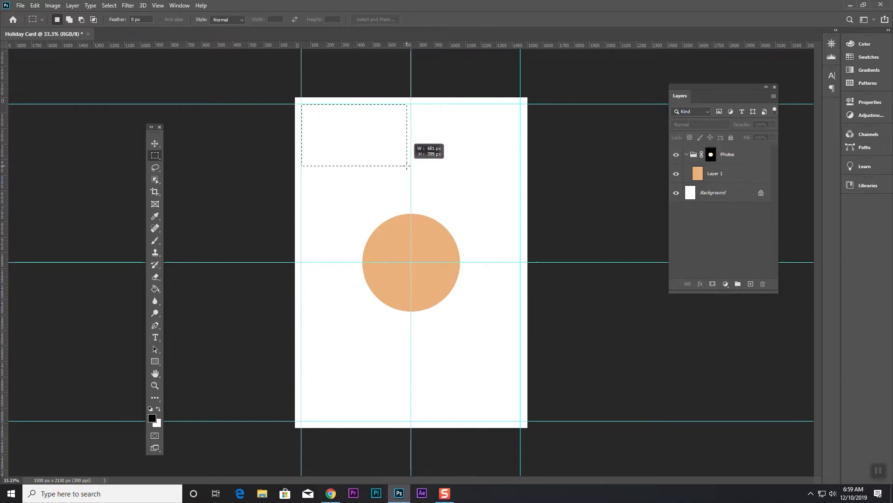
drag(407, 167, 408, 166)
drag(408, 165, 407, 165)
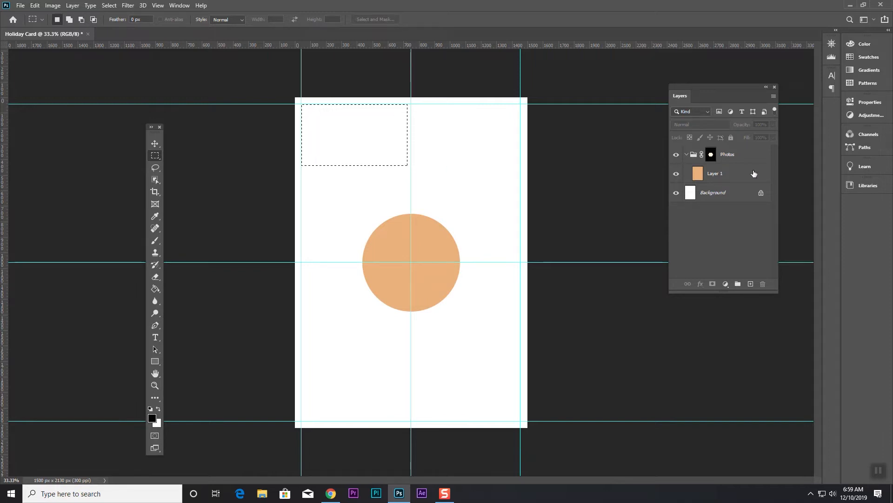
click(711, 154)
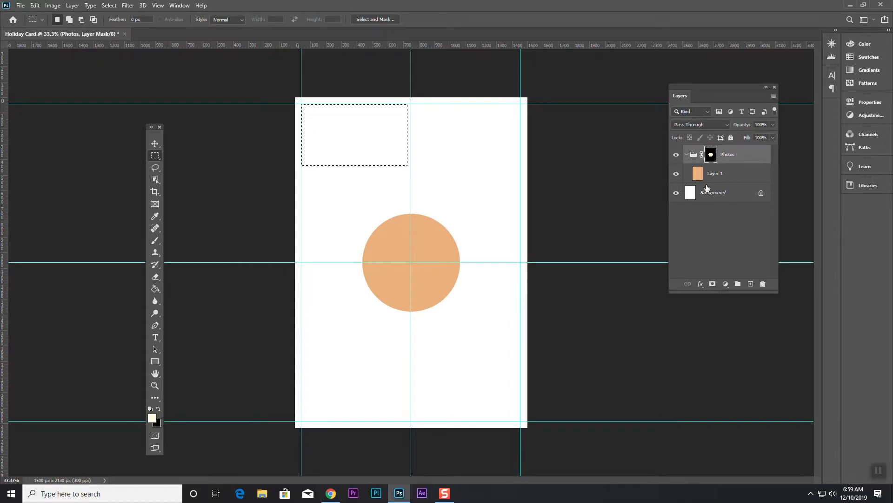
key(alt+BackSpace)
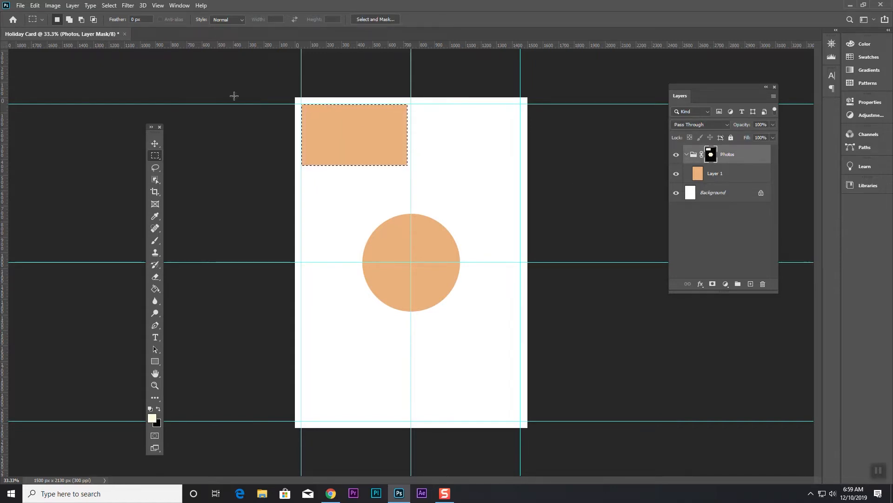
Copy the upper-left rectangle within the Photos mask to the card's upper right, against the right margin guide, and deselect
click(155, 144)
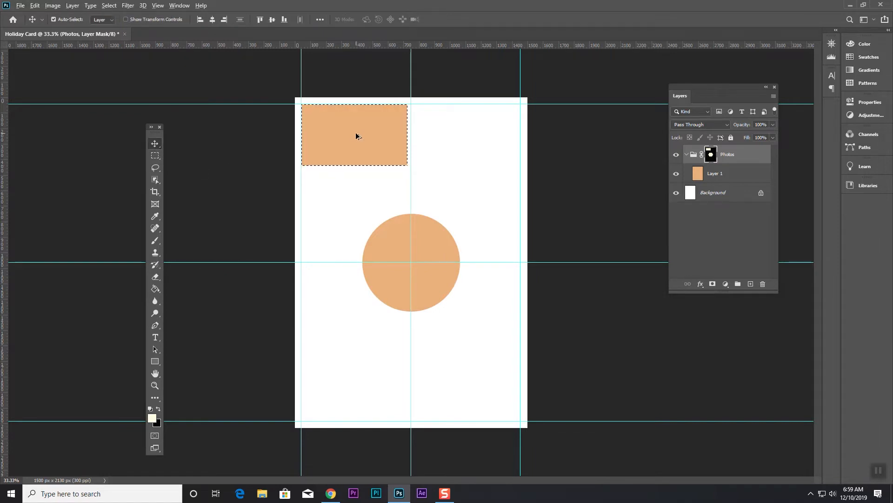
drag(357, 133, 473, 136)
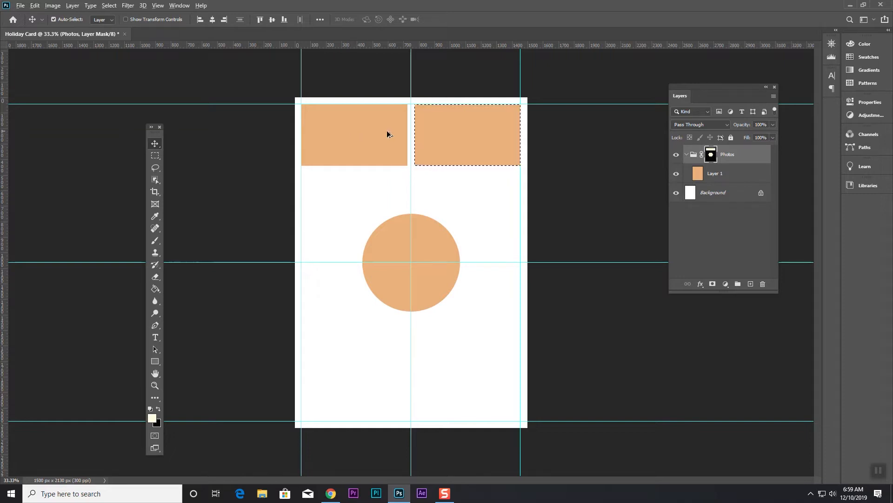
drag(502, 156, 502, 203)
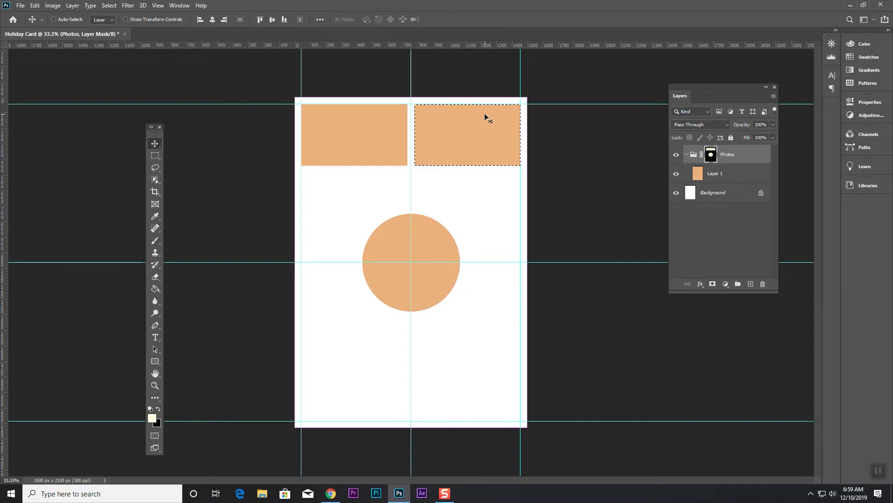
key(ctrl+d)
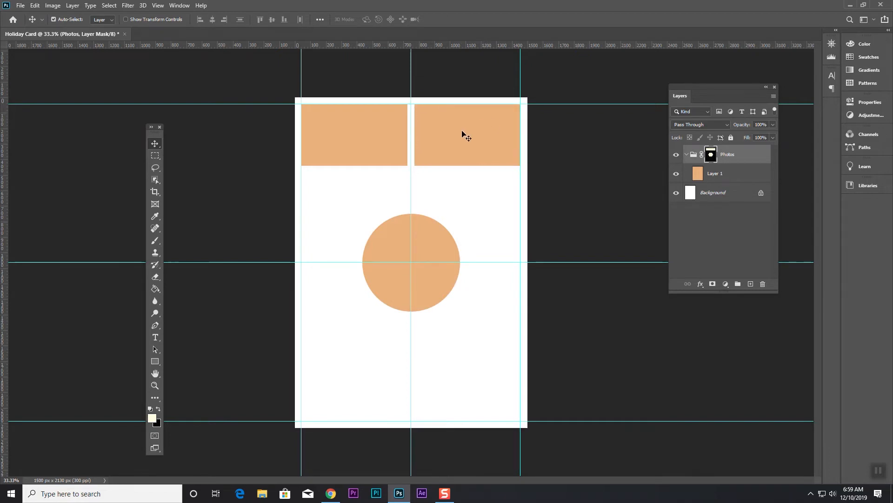
Select the upper-right rectangle and copy it straight down to the lower-right guide corner within the Photos mask
click(157, 157)
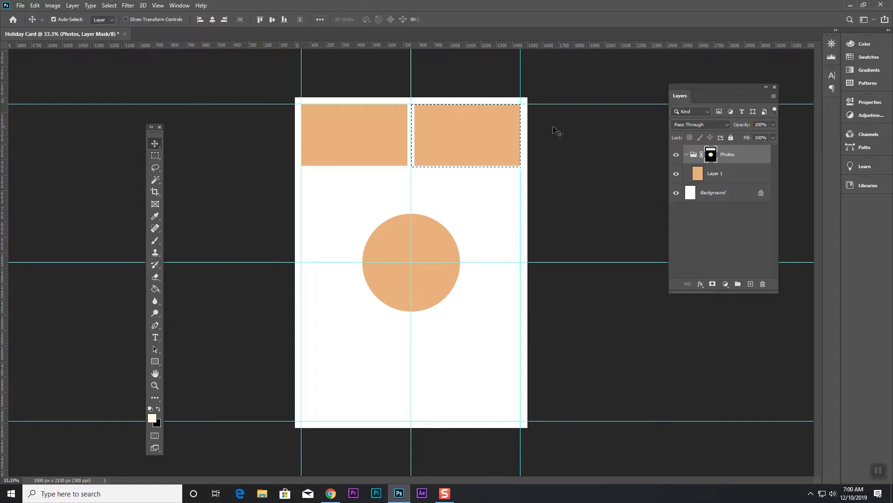
drag(476, 127, 459, 379)
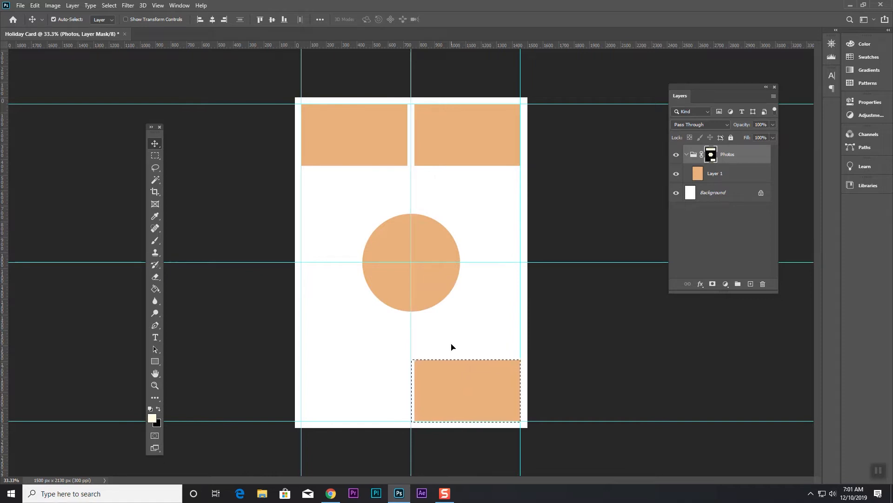
Copy the lower-right rectangle to the card's lower left, nudge it right to line up with the left margin guide, and deselect
drag(467, 387, 352, 381)
key(Right)
key(Right)
key(Right)
key(Right)
key(Right)
key(Right)
key(Right)
key(Right)
key(Right)
key(Right)
key(Right)
key(Right)
key(Right)
key(Right)
key(Right)
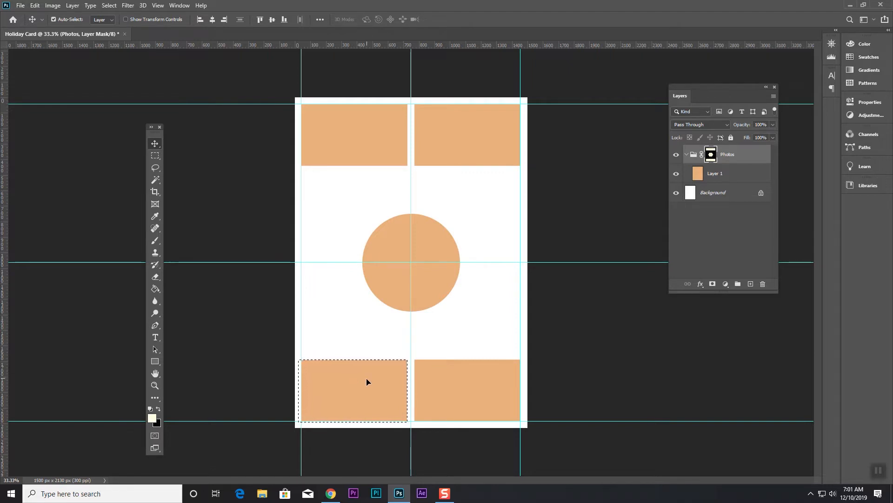
key(ctrl+d)
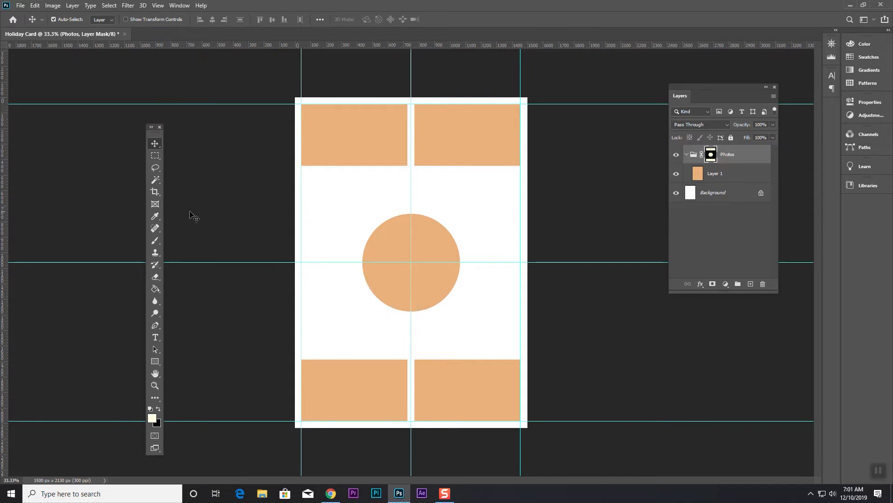
Select a rectangle between the upper-left shape and the horizontal centre guide, and subtract the Photos Mask channel from the selection
click(155, 156)
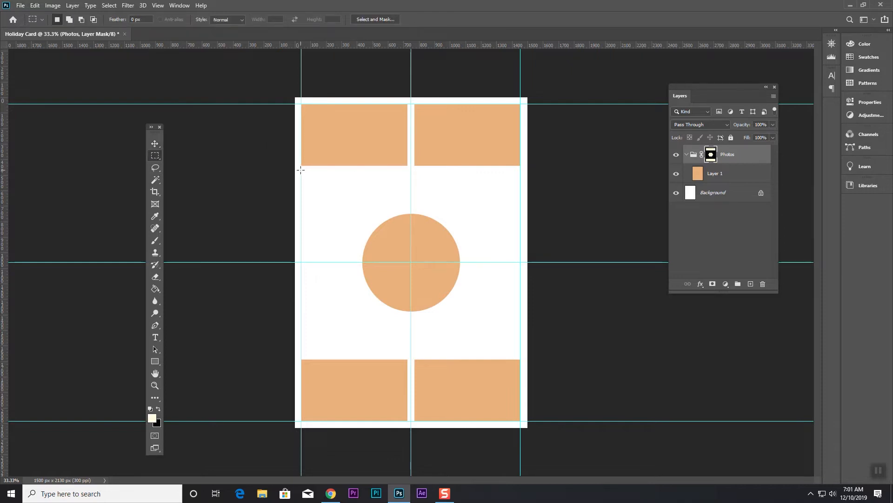
drag(302, 170, 406, 263)
click(113, 7)
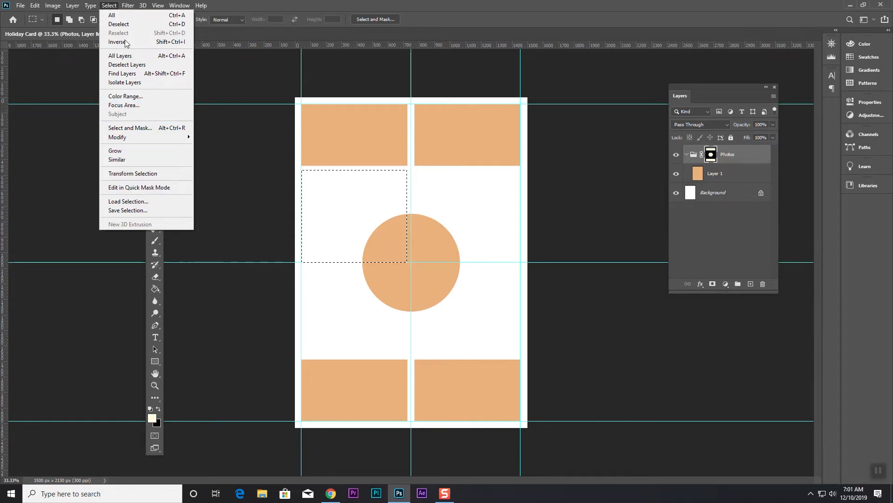
click(127, 201)
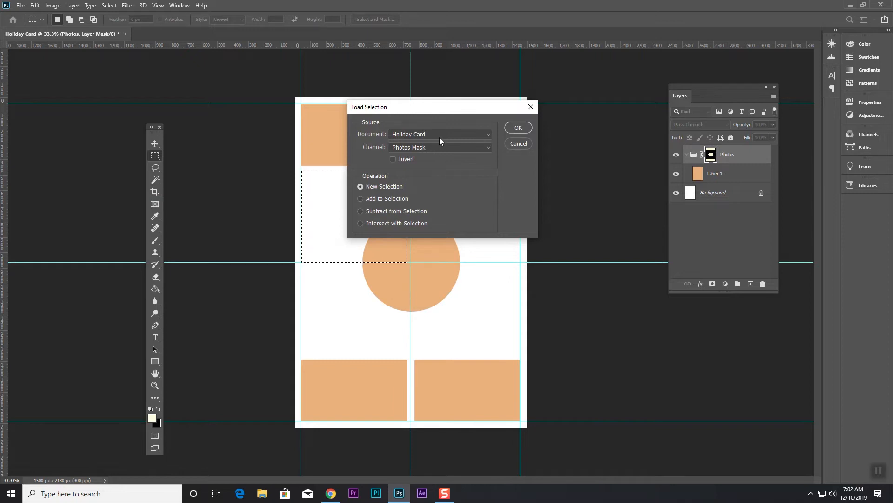
click(414, 210)
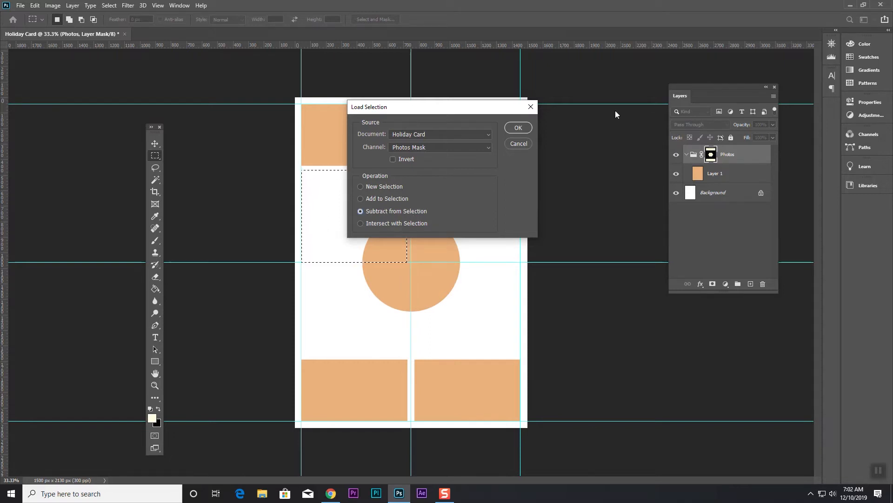
click(518, 128)
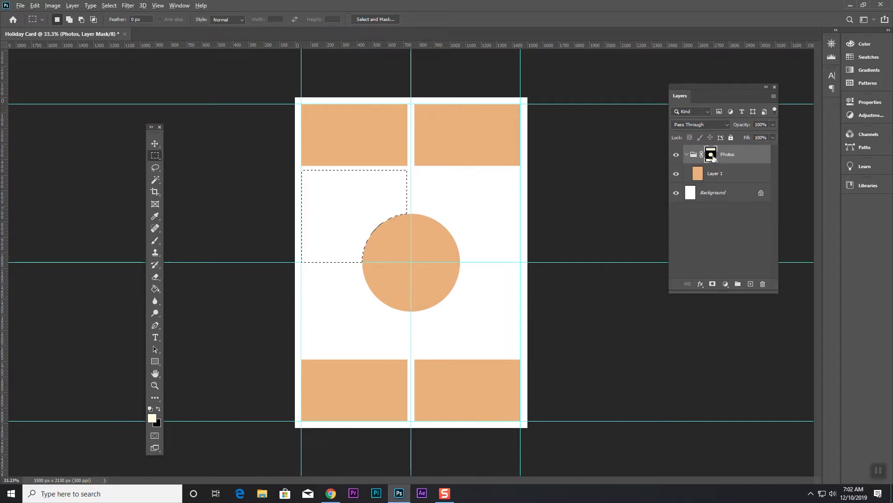
Fill the circle-notched selection with the light foreground colour on the Photos mask, and deselect
key(alt+Delete)
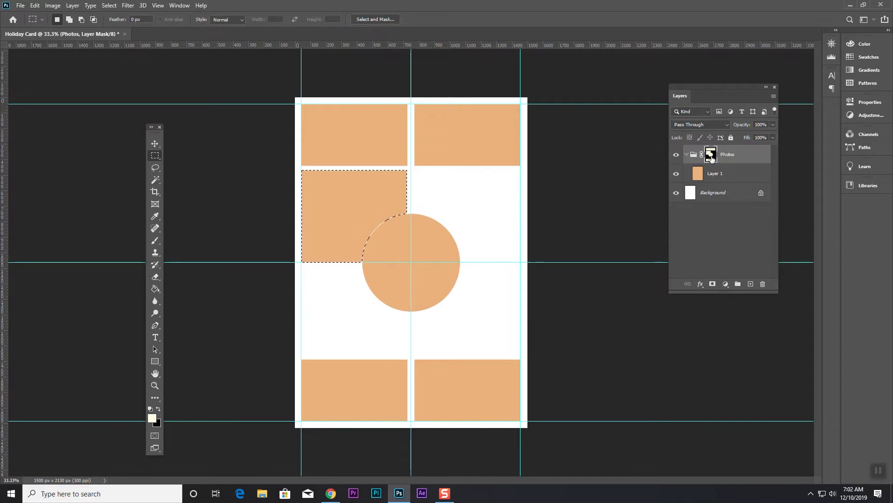
key(ctrl+d)
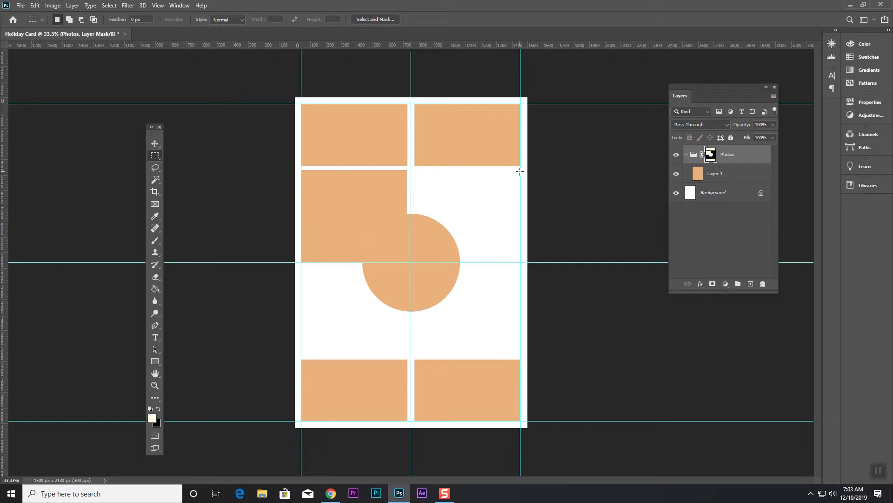
Select the matching rectangle below the upper-right shape down to the horizontal centre guide, and fill it in the Photos mask
drag(520, 170, 415, 260)
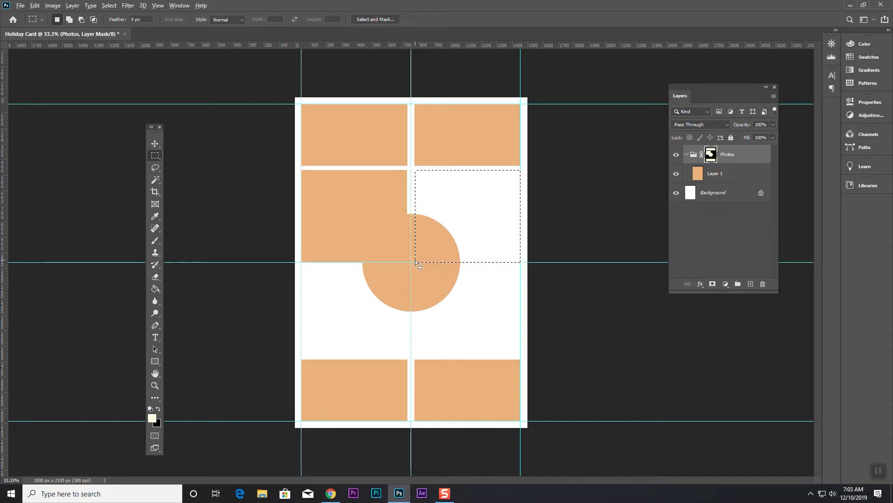
key(alt+BackSpace)
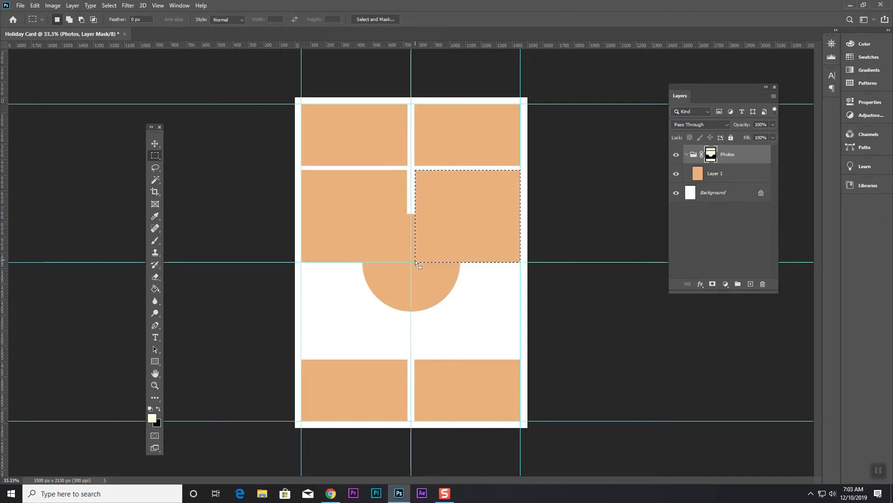
Deselect the filled rectangle and load the Center Circle channel as a new selection
key(ctrl+d)
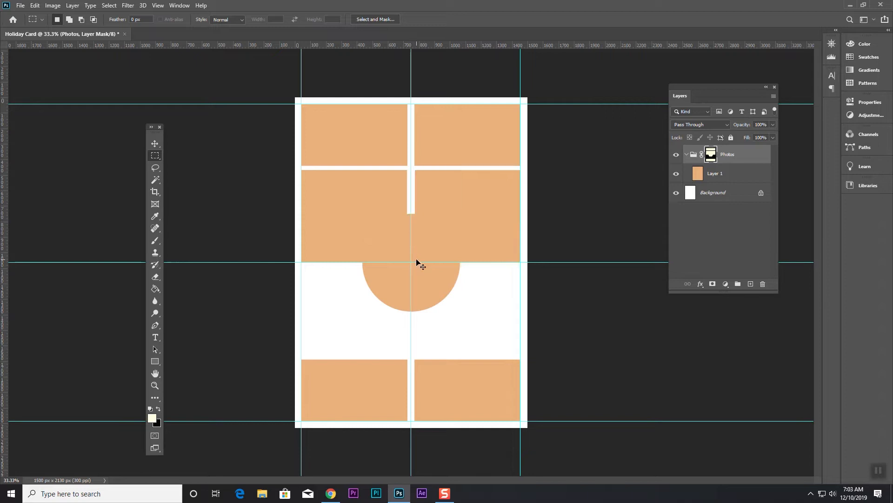
click(109, 5)
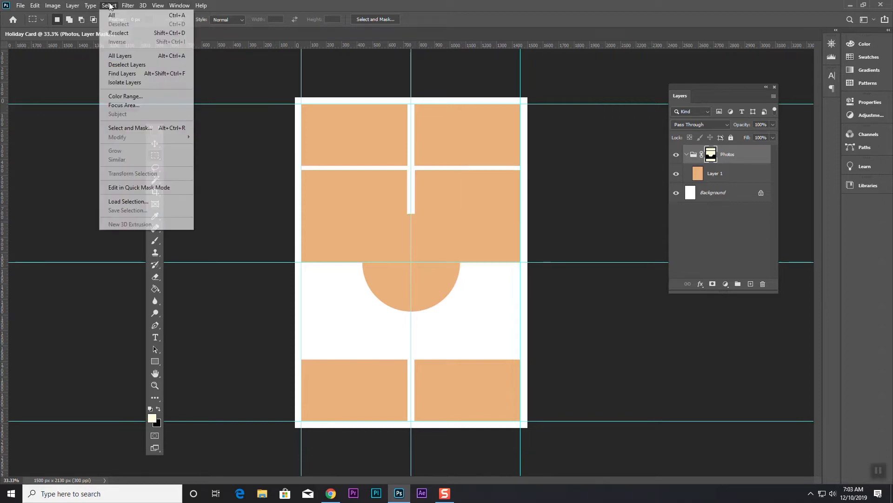
click(140, 201)
click(416, 148)
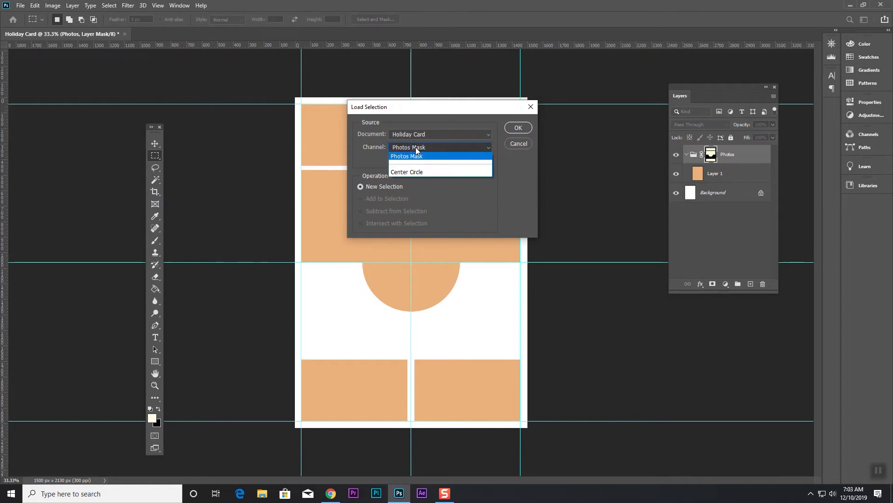
click(410, 171)
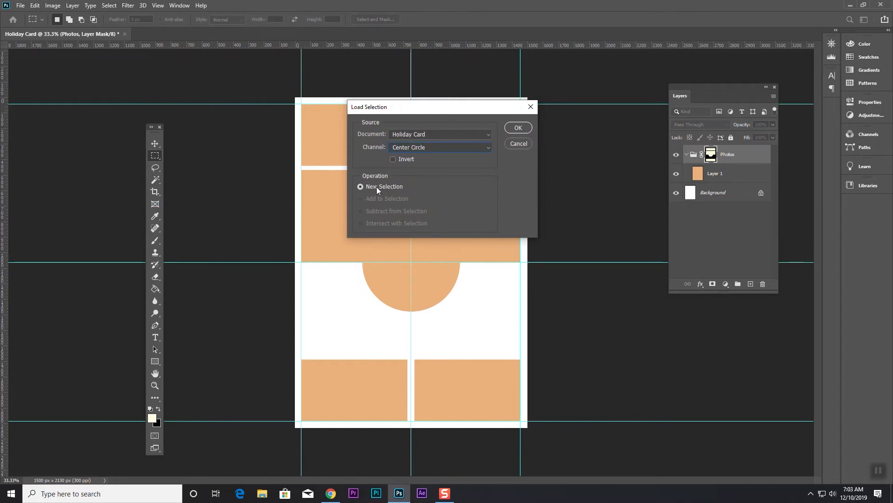
click(519, 129)
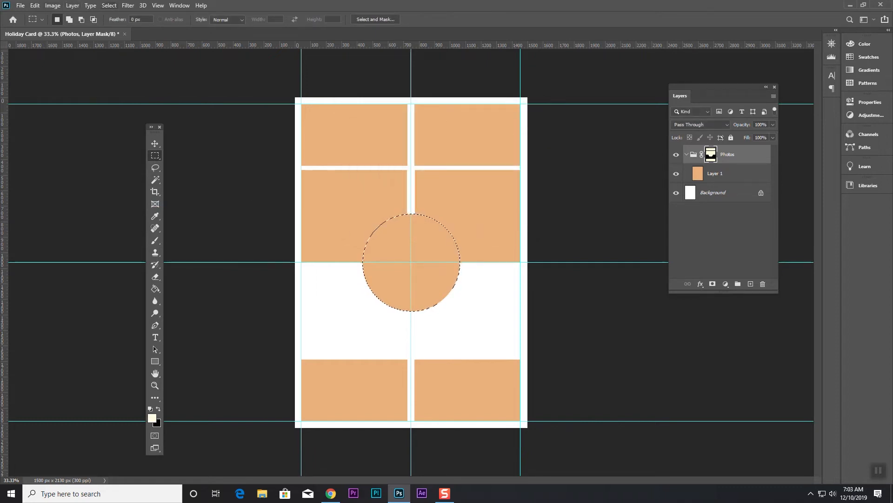
Expand the centre circle selection by 25 pixels
click(112, 6)
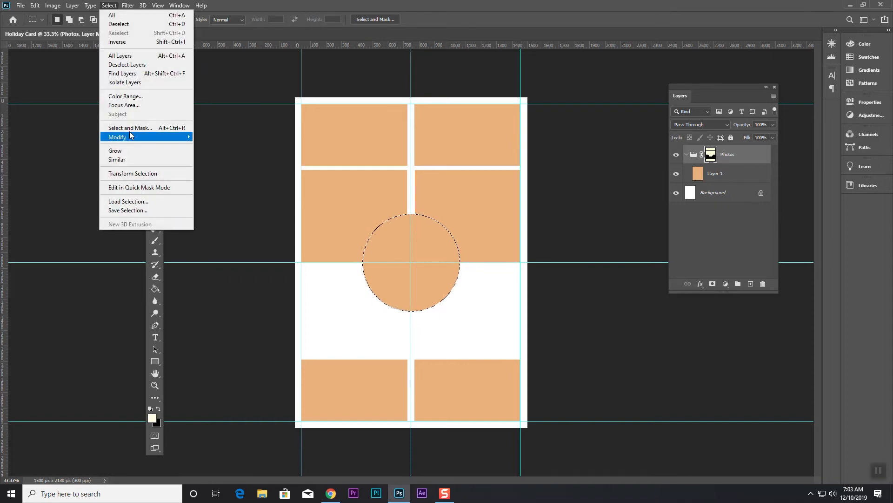
mouse_move(130, 138)
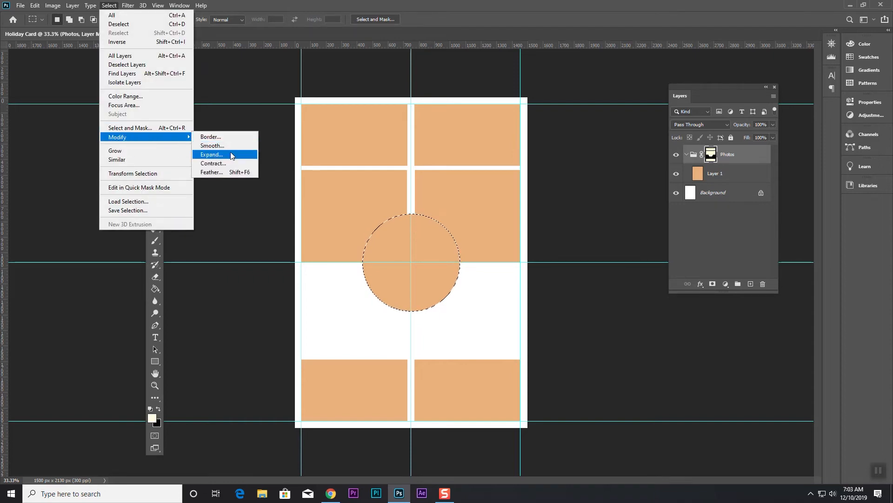
click(231, 155)
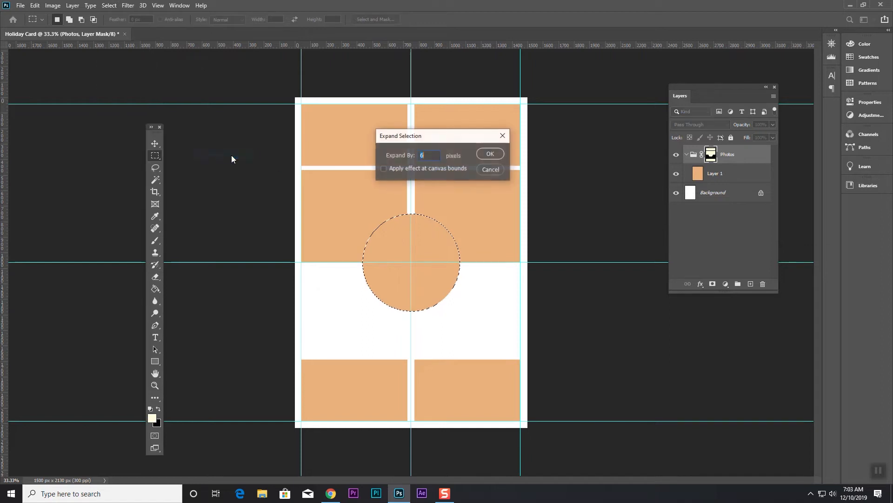
text(25)
key(Return)
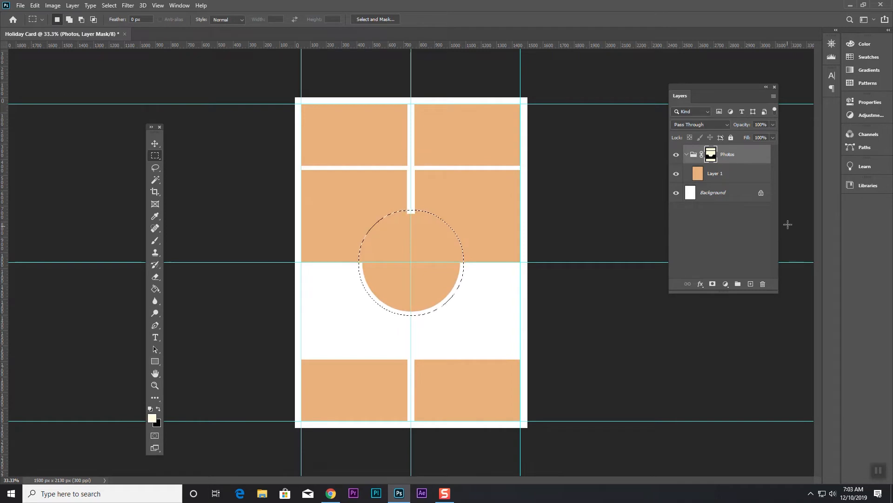
Subtract the Center Circle channel from the expanded selection, clear the resulting ring to black on the Photos mask, and deselect
click(82, 21)
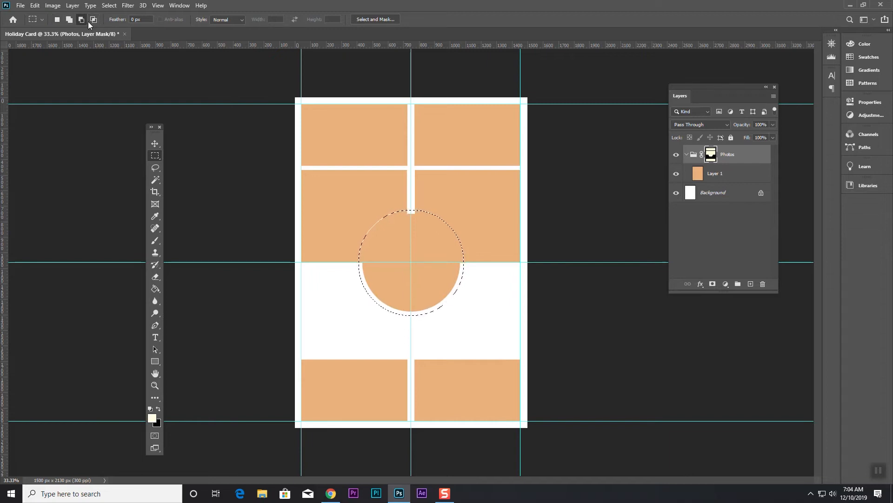
click(109, 6)
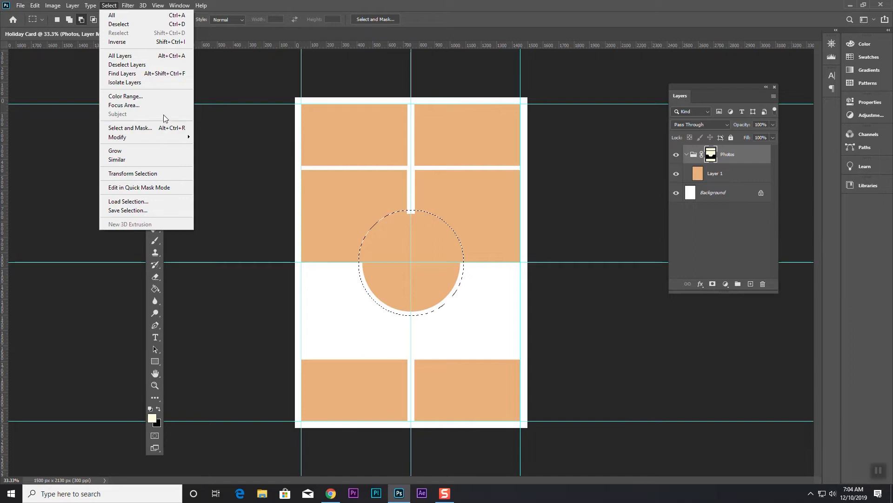
click(158, 201)
click(424, 149)
click(421, 172)
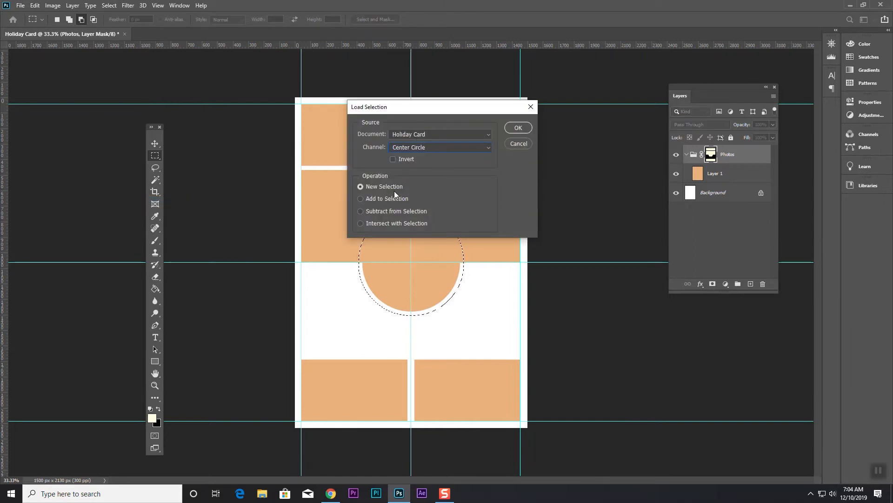
click(374, 210)
click(517, 129)
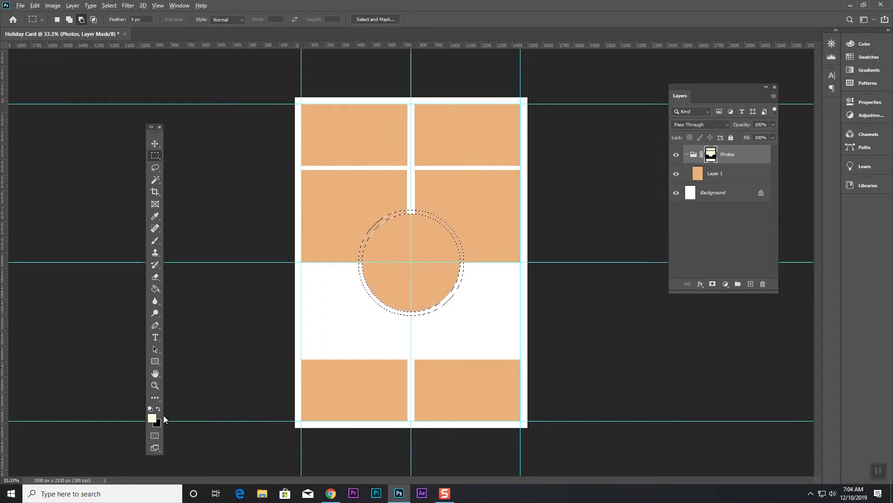
key(Delete)
key(ctrl+d)
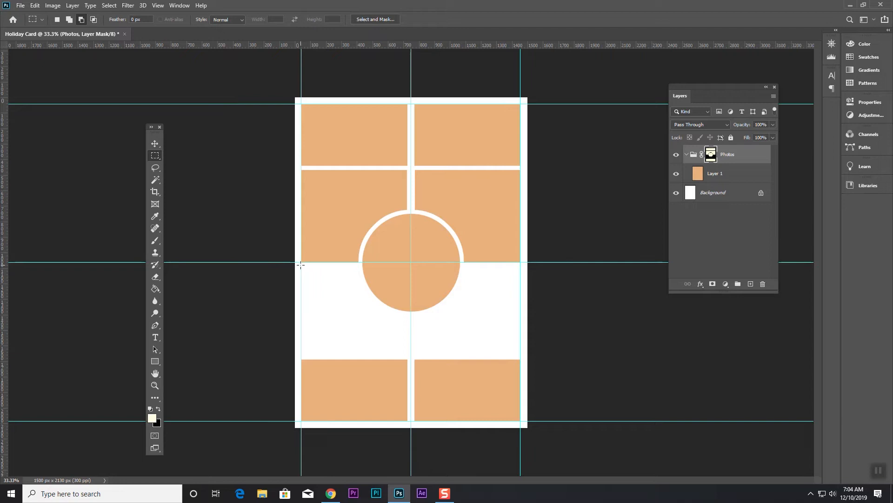
Select a full-width rectangle between the side margin guides and nudge it down to leave even gaps below the centre guide and above the bottom rectangles
drag(300, 265, 523, 353)
key(Down)
key(Down)
key(Down)
key(Down)
key(Down)
key(Down)
key(Down)
key(Down)
key(Down)
key(Down)
key(Down)
key(Down)
key(Down)
key(Down)
key(Down)
key(Down)
key(Down)
key(Down)
key(Down)
key(Down)
key(Down)
key(Down)
key(Down)
key(Down)
key(Down)
key(Down)
key(Down)
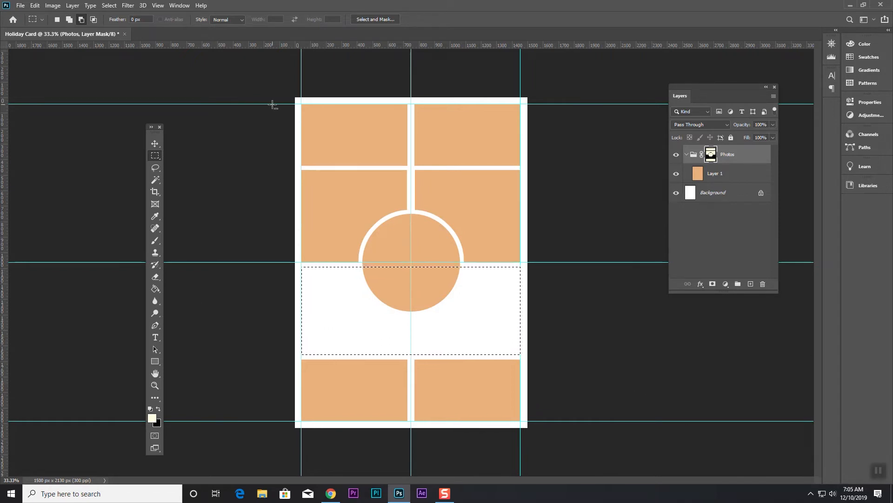
Subtract the Center Circle channel from the wide rectangular selection, fill it with the light foreground colour on the Photos mask, and deselect
click(110, 5)
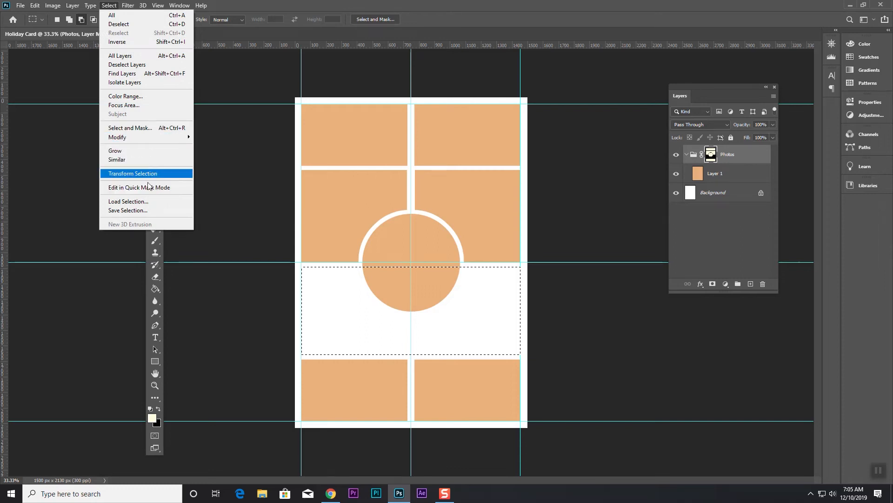
click(128, 201)
click(434, 146)
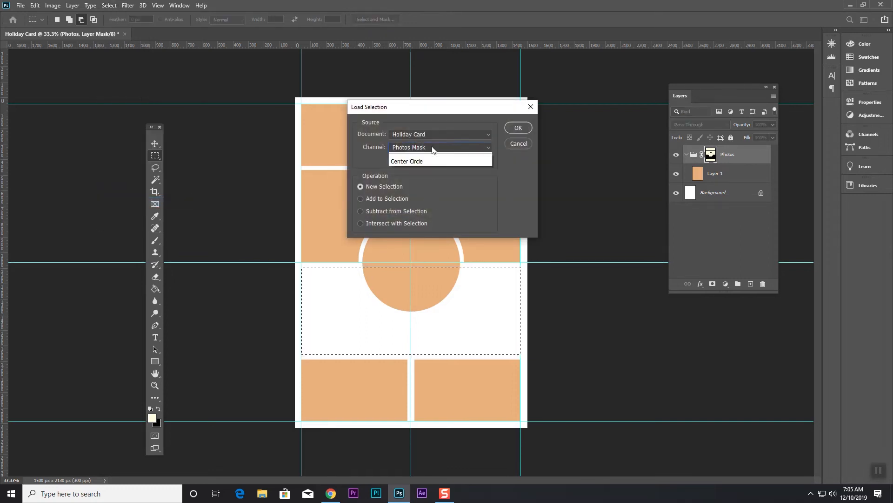
click(412, 172)
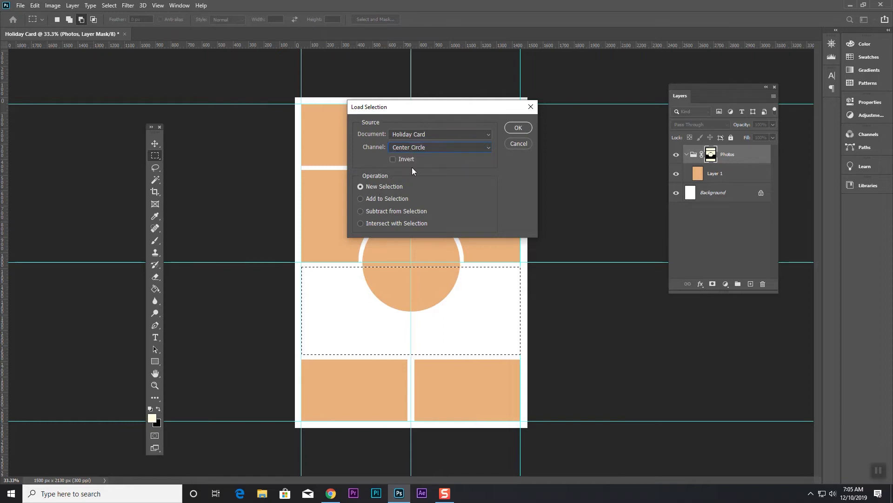
click(380, 211)
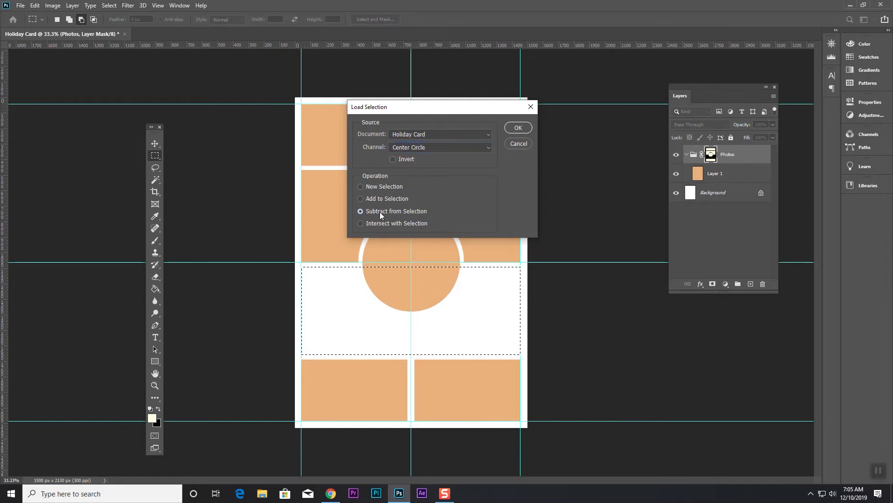
click(517, 129)
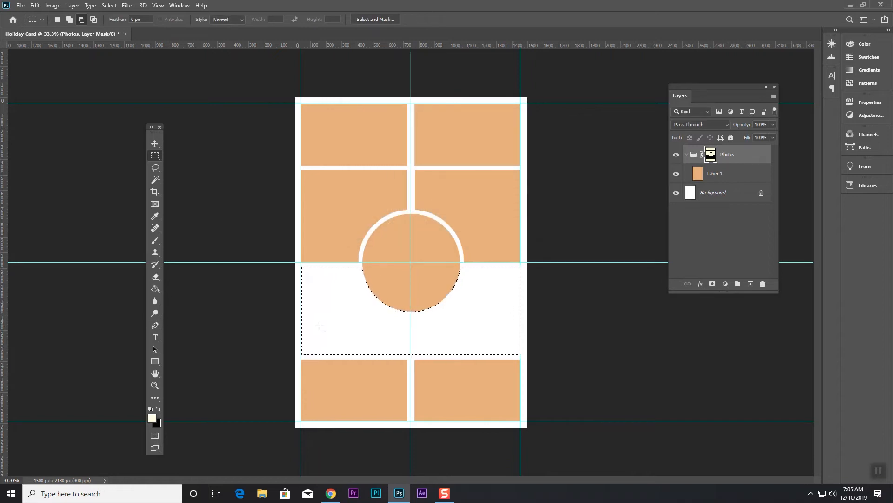
key(alt+BackSpace)
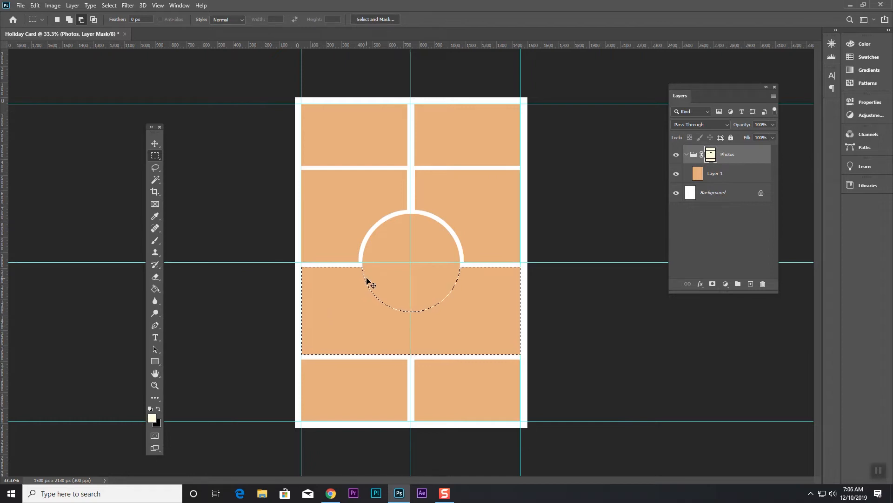
key(ctrl+d)
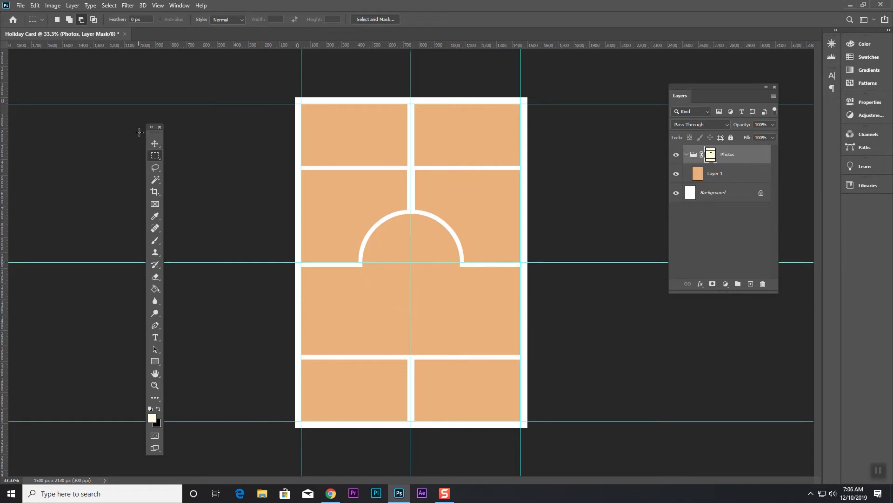
Load the Center Circle channel as a new selection again and expand it by 25 pixels
click(109, 5)
click(126, 201)
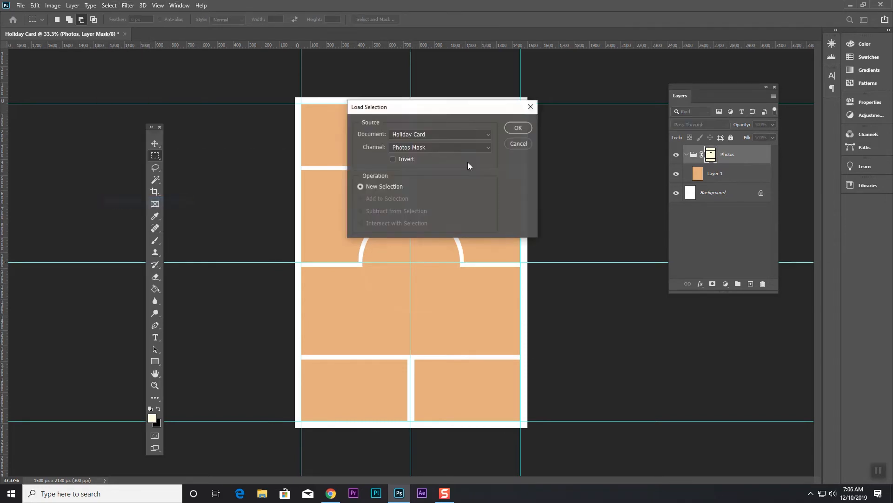
click(439, 145)
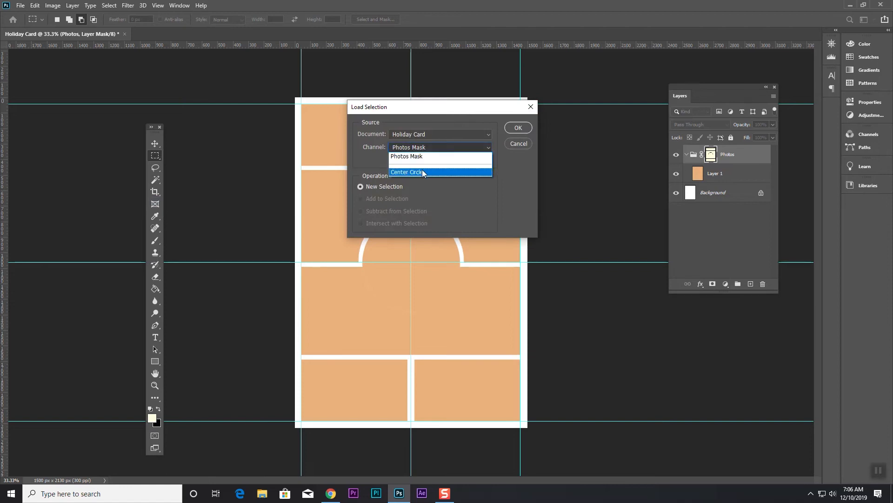
click(423, 172)
click(518, 128)
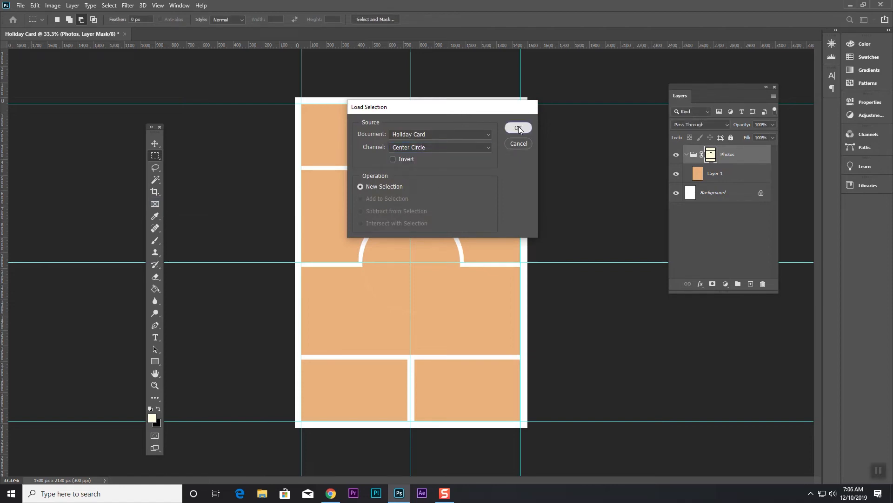
click(110, 6)
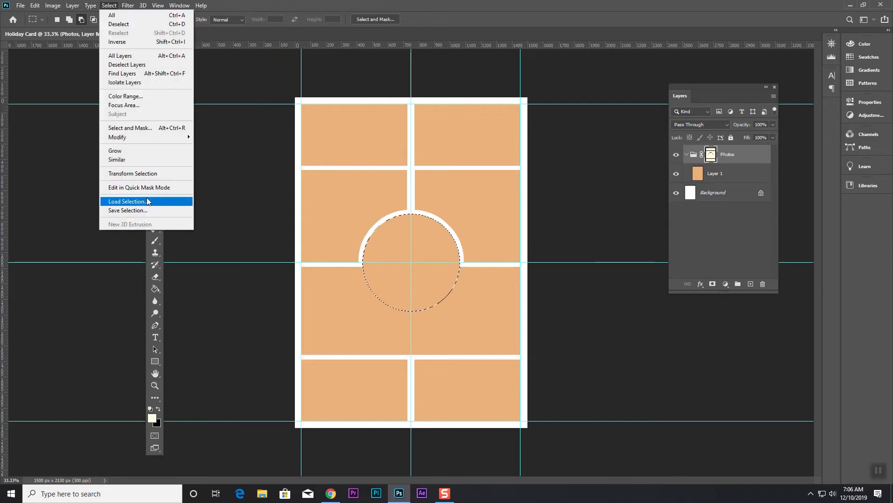
mouse_move(139, 137)
click(217, 156)
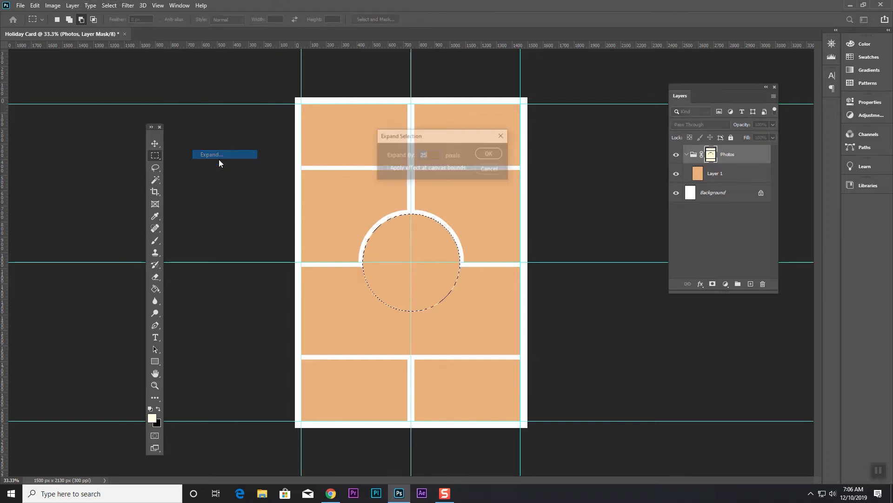
click(490, 153)
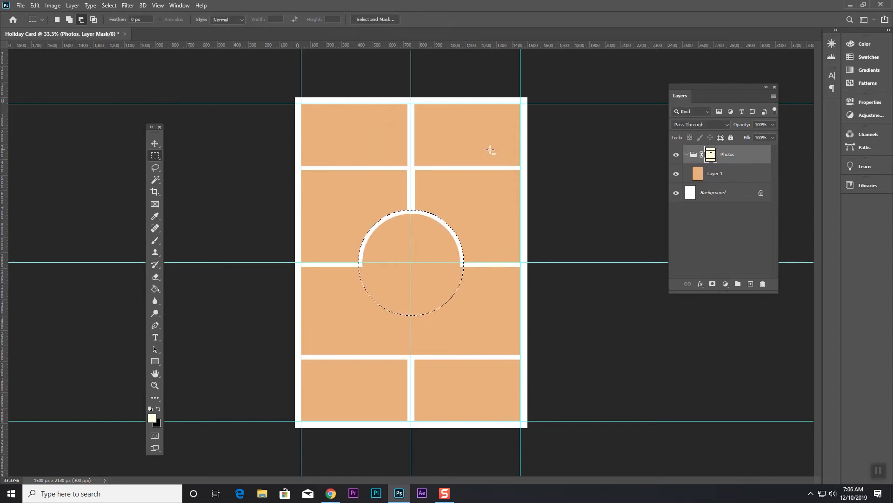
Subtract the Center Circle channel to get a full ring, fill it with the black background colour on the Photos mask, and deselect
click(108, 5)
click(144, 202)
click(412, 148)
click(414, 172)
click(361, 211)
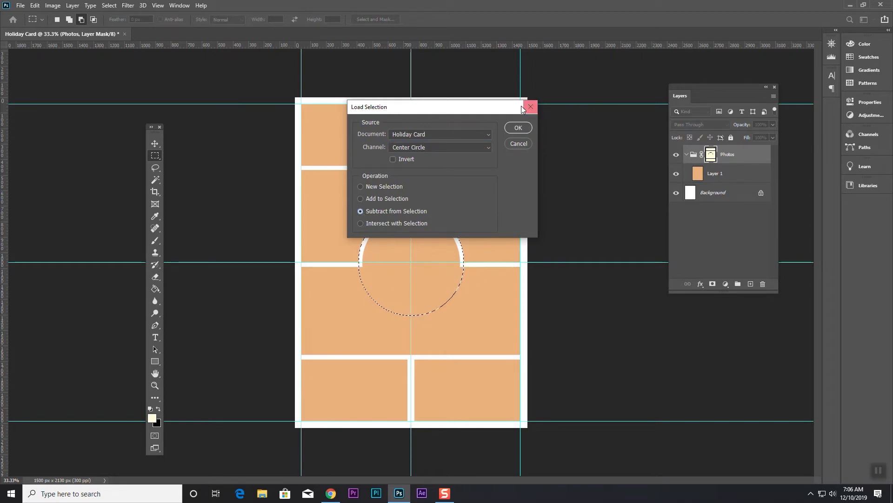
click(516, 127)
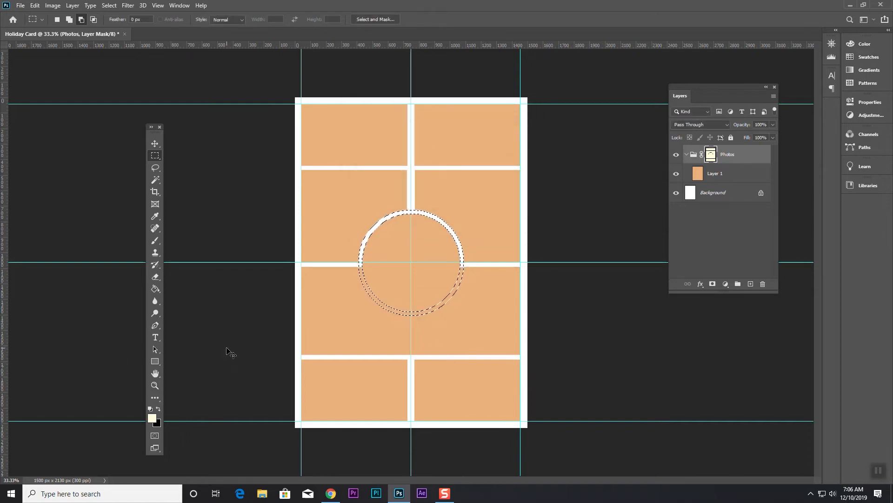
key(ctrl+BackSpace)
key(ctrl+d)
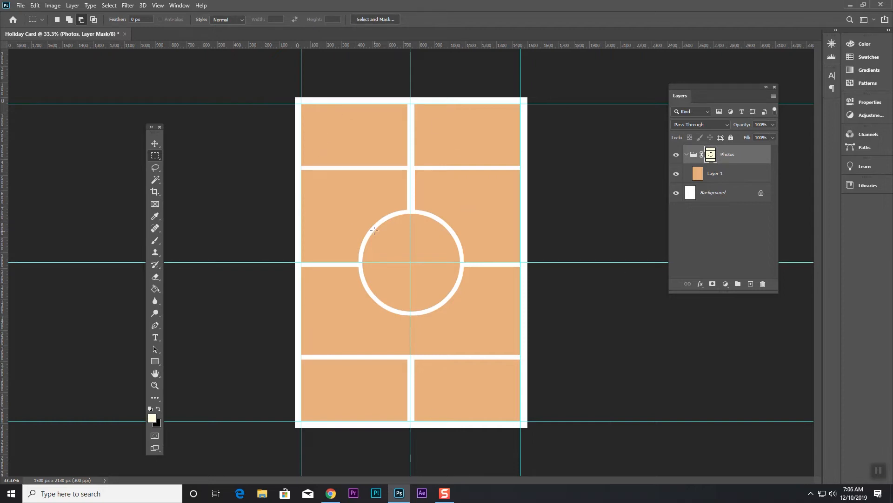
Switch to the Move tool, deselect all layers, and collapse the Photos group
click(154, 144)
click(687, 219)
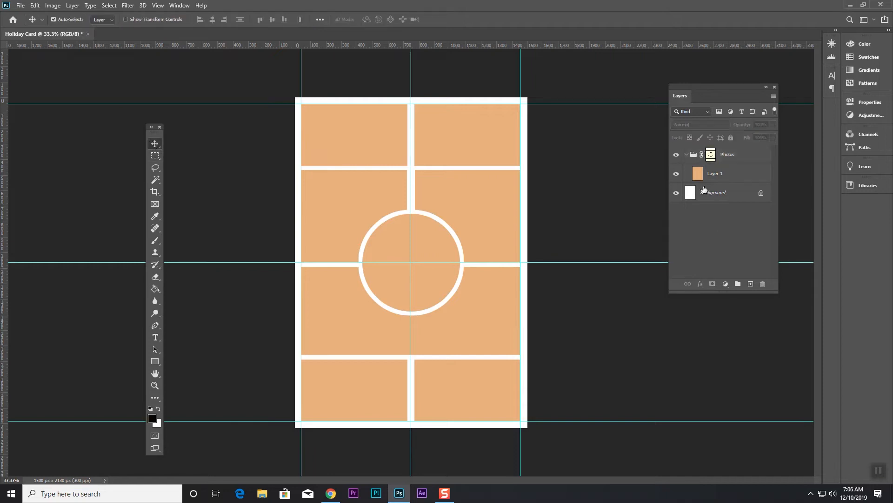
click(686, 154)
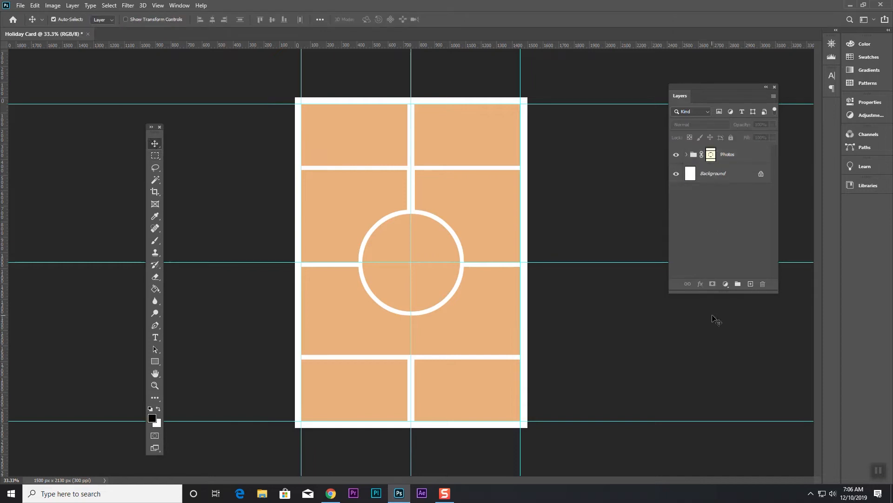
Add the two-line text "Happy Holidays" in red 35 pt Myriad Pro Regular over the card's upper-left picture opening
click(153, 337)
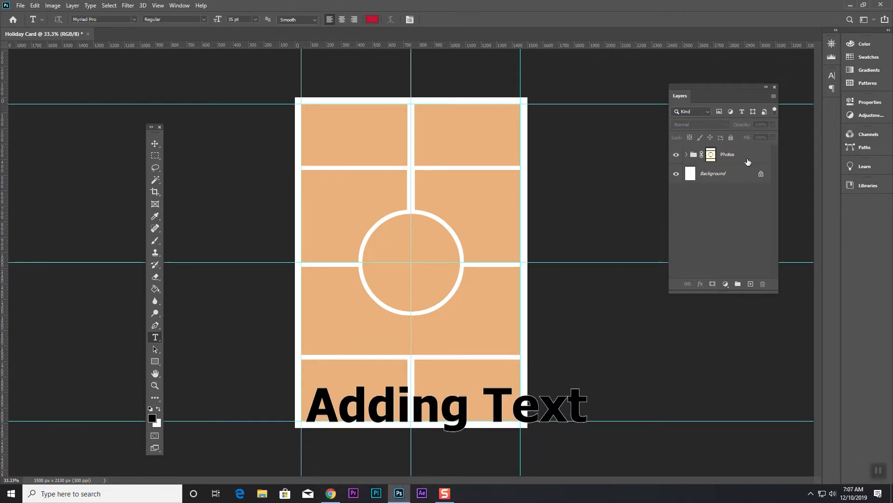
click(328, 142)
text(Happy)
key(Return)
text(Ho iday)
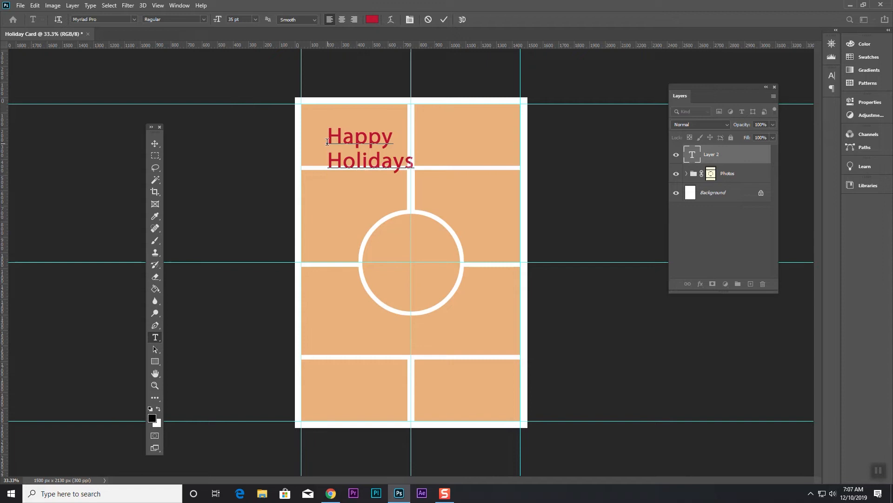
Move the "Happy Holidays" text fully inside the upper-left opening and change its font to Kunstler Script
click(155, 143)
drag(359, 145, 345, 125)
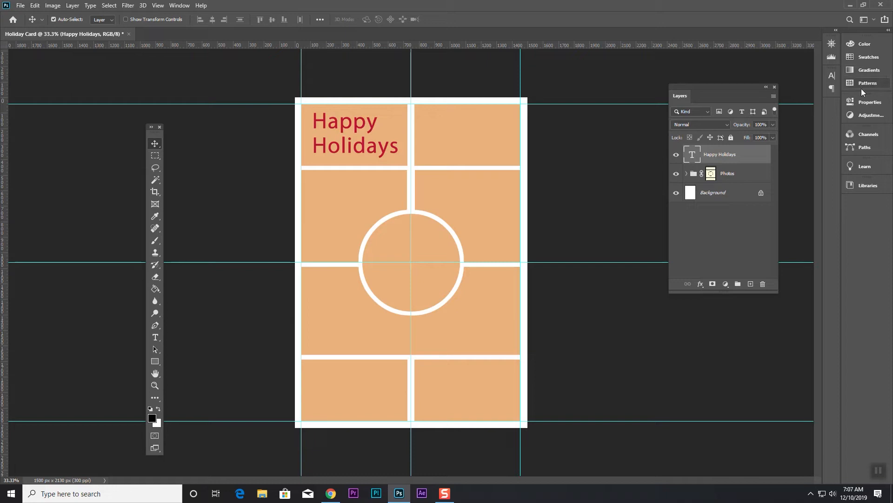
click(832, 75)
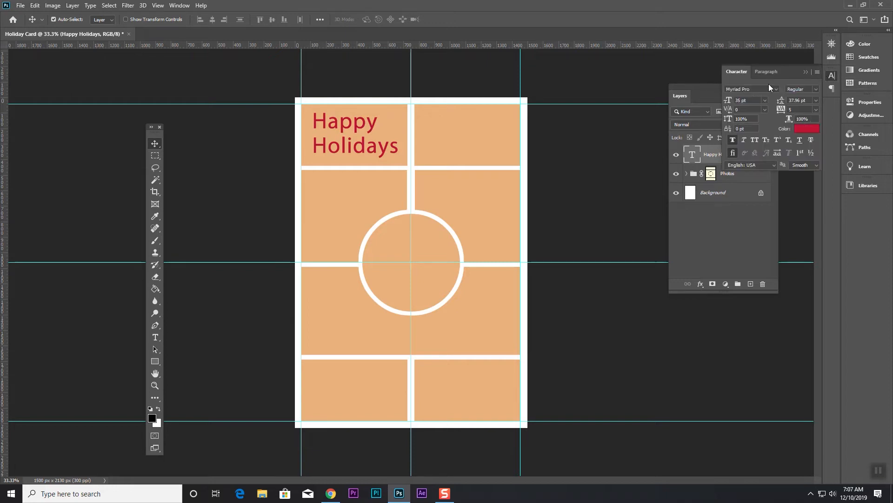
click(775, 86)
click(833, 76)
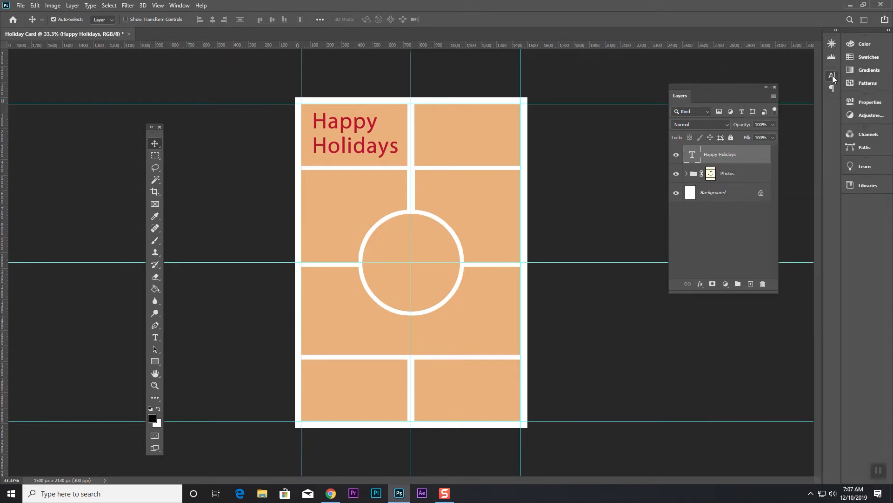
click(833, 76)
click(760, 88)
click(775, 88)
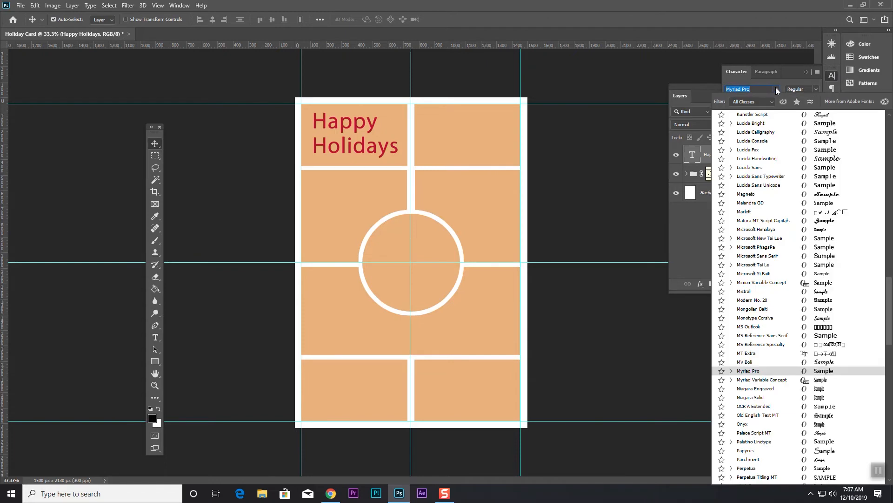
click(783, 112)
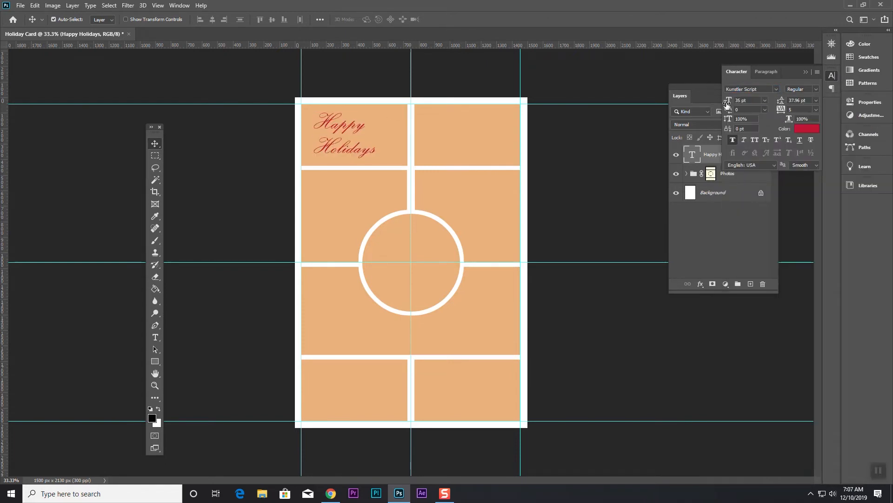
Set the greeting's font size to 43 pt and its leading to 41.96 pt, leaving no layer selected
drag(728, 102, 727, 103)
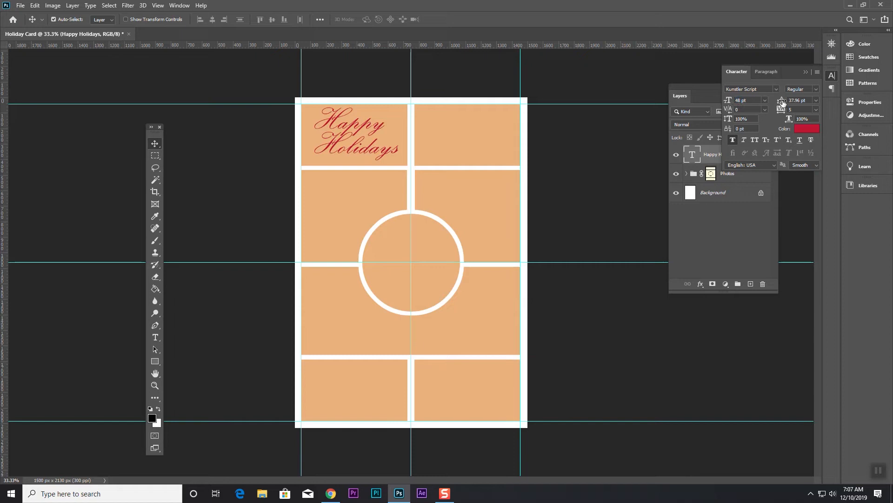
drag(785, 96, 782, 99)
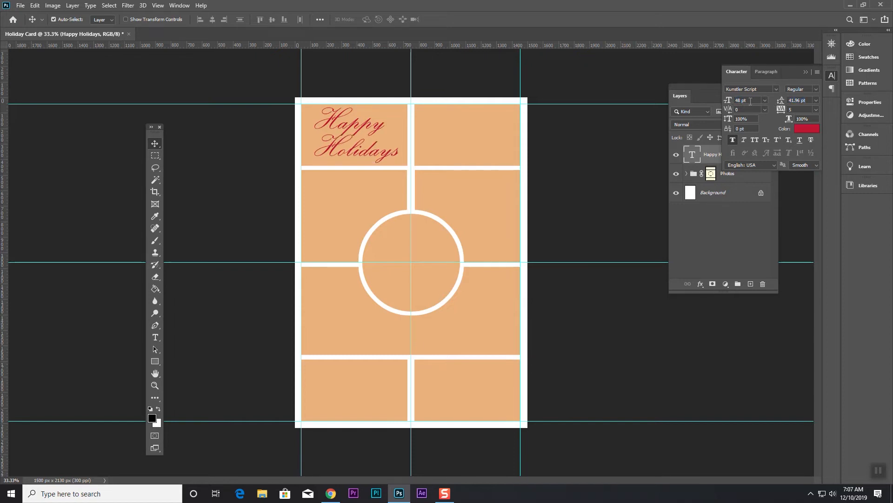
drag(727, 100, 726, 100)
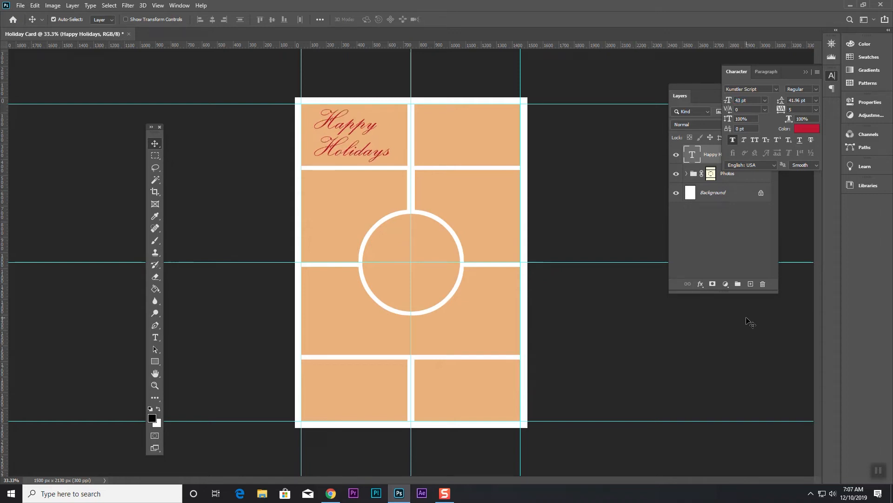
click(806, 72)
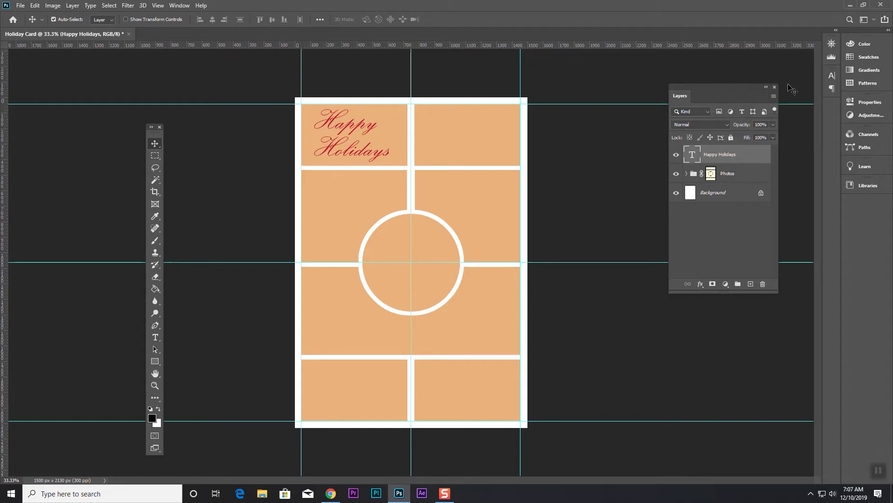
click(776, 277)
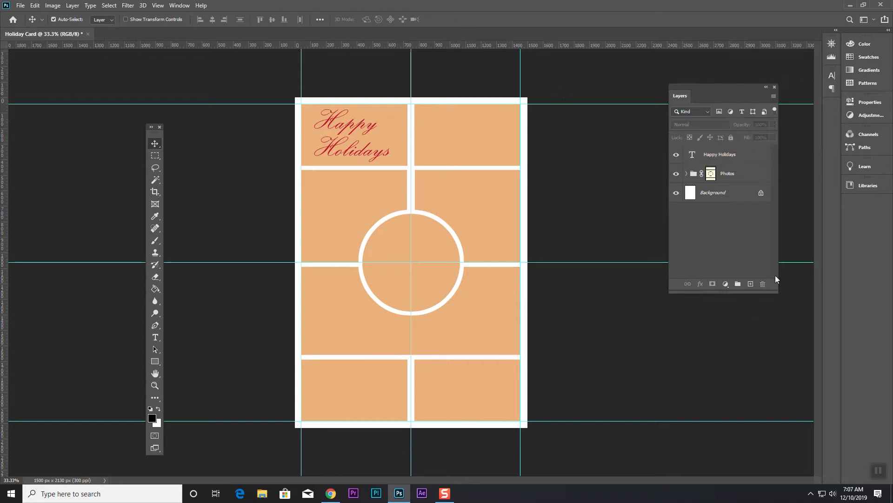
Expand the Photos group and switch Layer 1's visibility off and on to check the masked openings
click(687, 174)
click(691, 191)
click(676, 192)
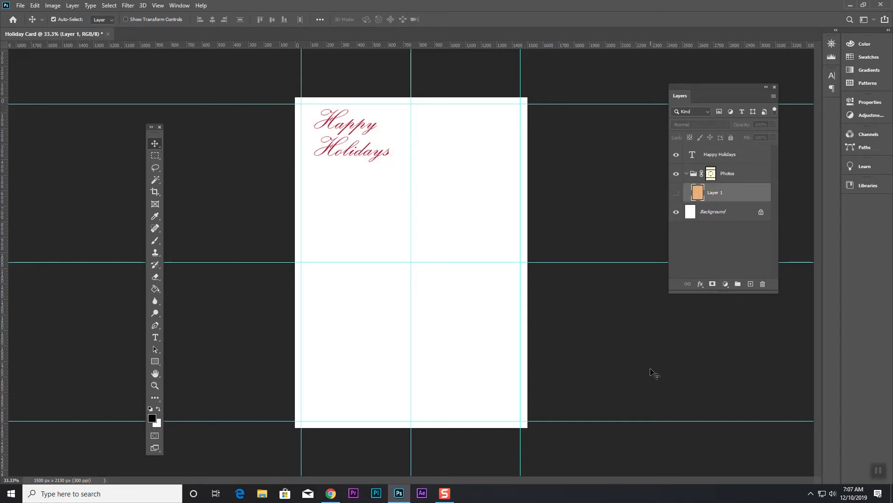
click(676, 192)
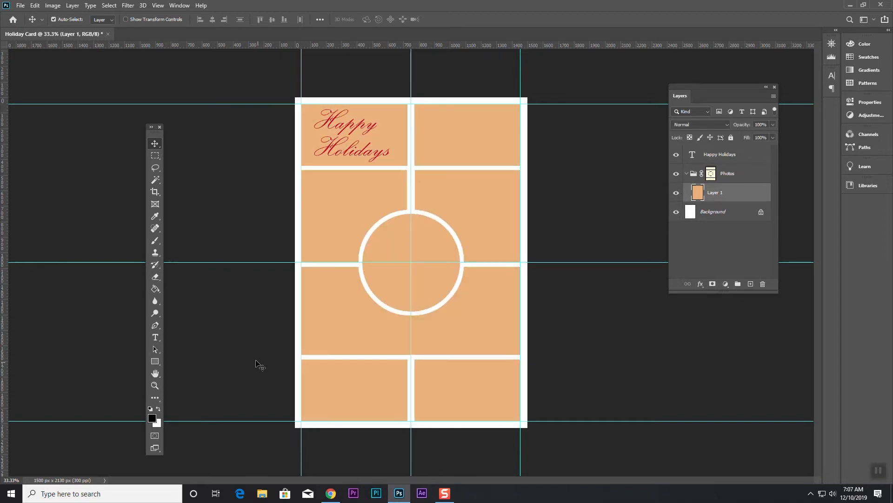
click(247, 198)
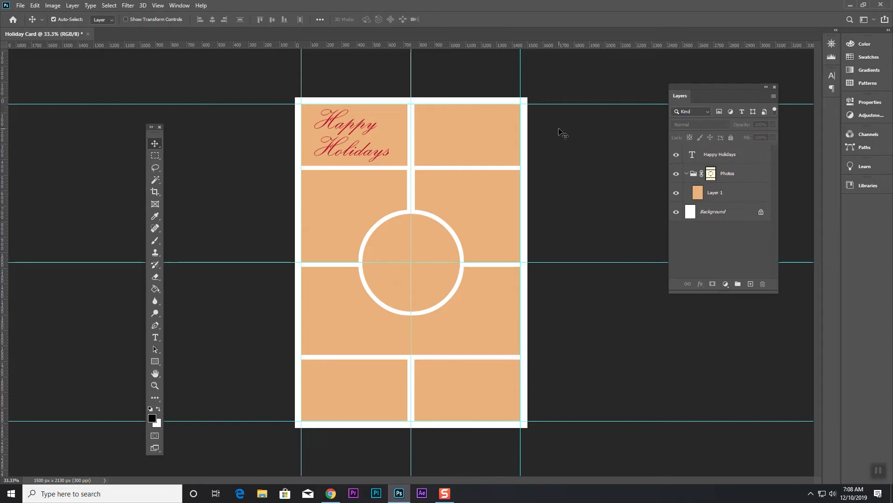
Place branch-macro-holiday-blue-colorful-closeup-1171887-pxhere.com as an embedded image from the Teacher > Holiday Card > images folder on AV1 (N:)
click(21, 7)
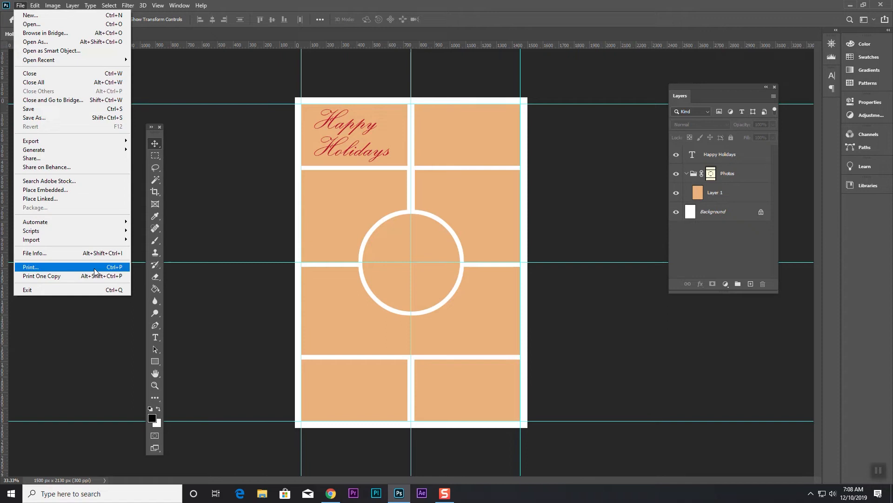
click(65, 189)
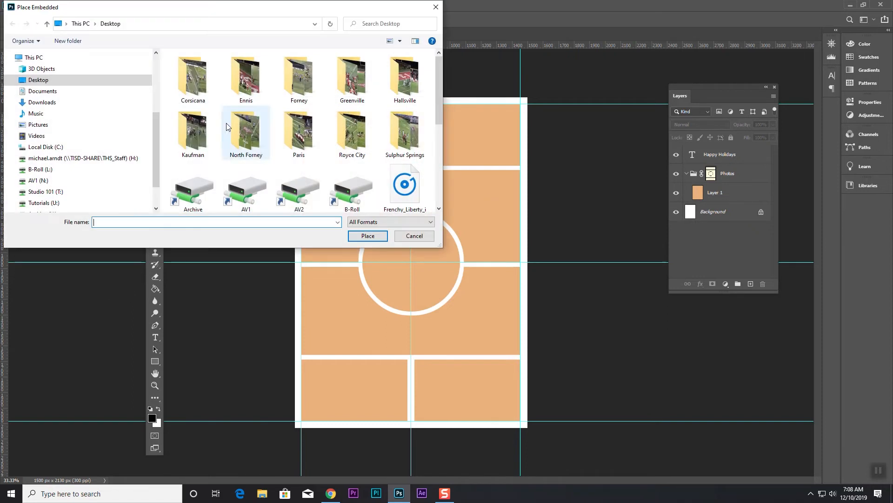
scroll(230, 145, down, 5)
scroll(58, 176, down, 2)
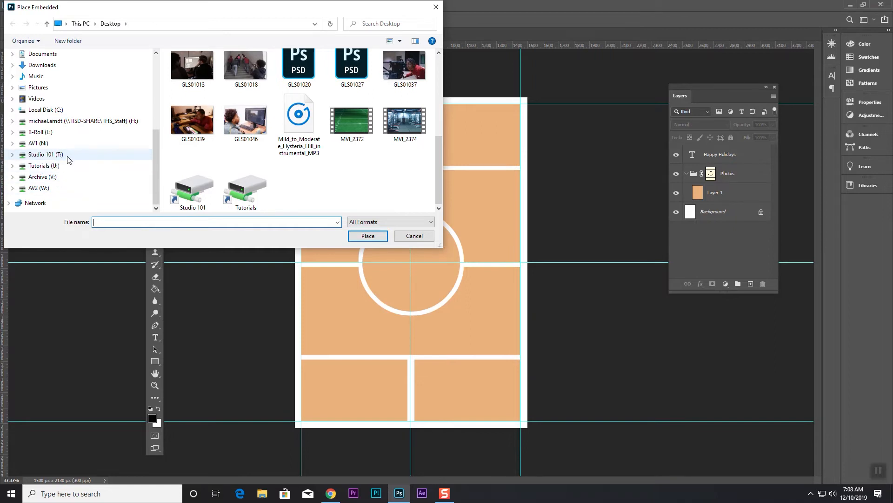
click(68, 156)
click(65, 144)
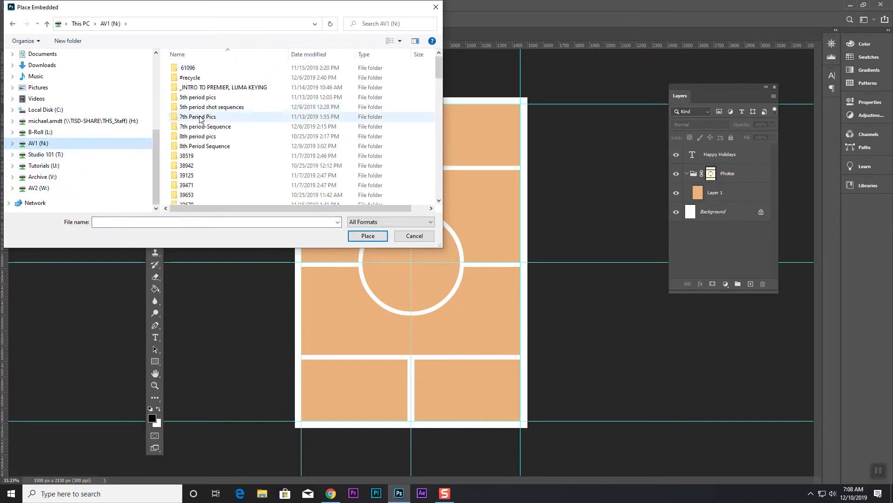
scroll(215, 124, down, 5)
double_click(205, 131)
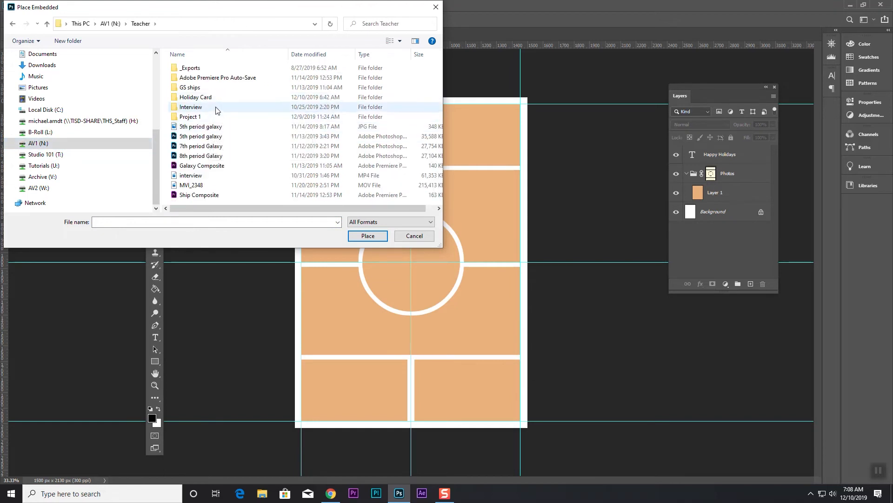
double_click(196, 97)
double_click(204, 70)
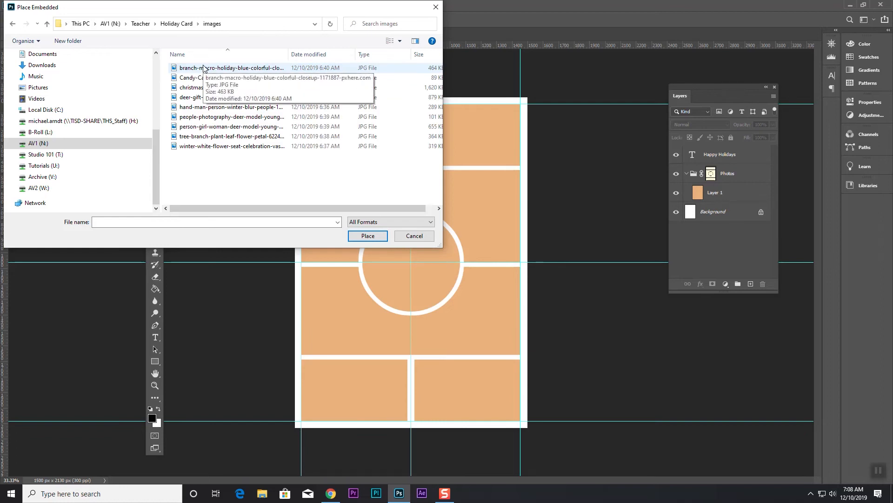
click(203, 69)
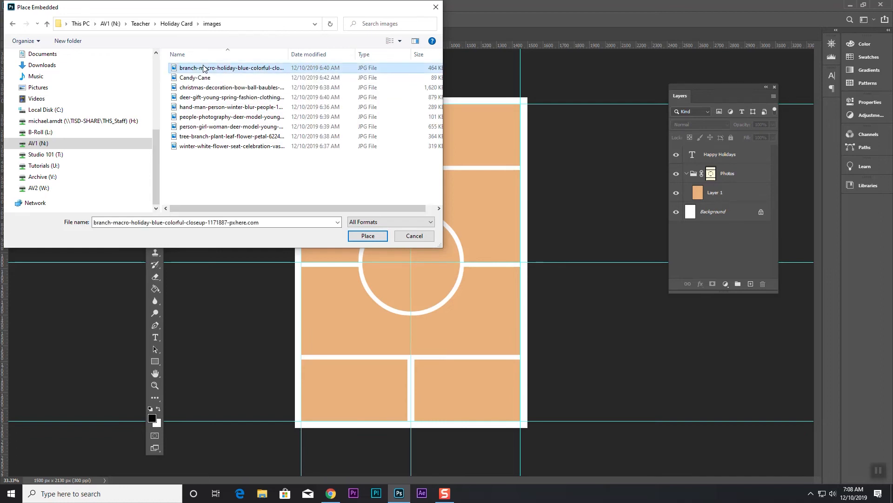
click(368, 235)
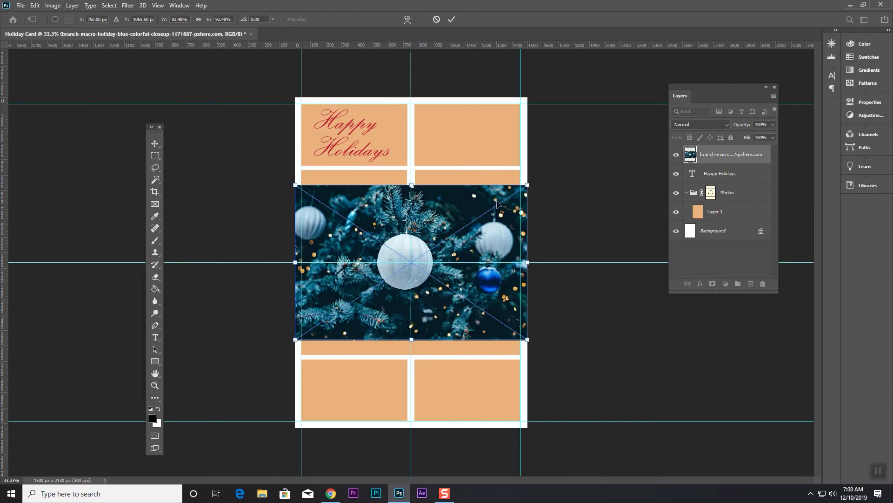
Scale the placed tree ornament photo to 91.68%, move it down over the card's lower half, and commit the placement
mouse_move(527, 184)
mouse_down()
mouse_move(431, 244)
mouse_move(526, 185)
mouse_up()
drag(468, 240, 469, 290)
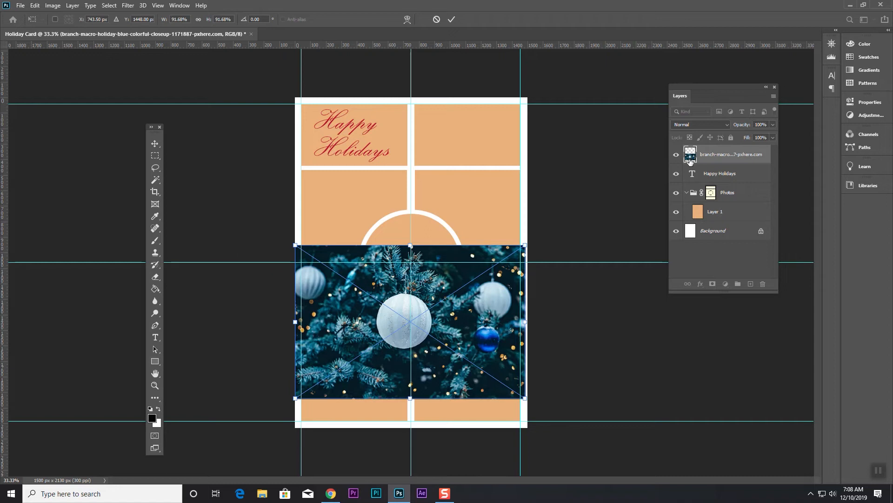
key(Return)
Move the ornament photo layer into the Photos group above Layer 1 and shift the photo slightly down and right
drag(690, 160, 704, 188)
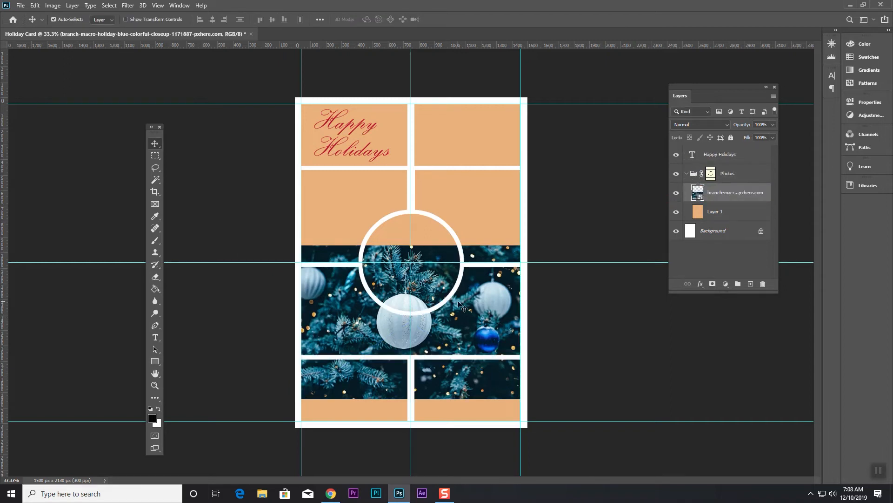
drag(472, 320, 478, 331)
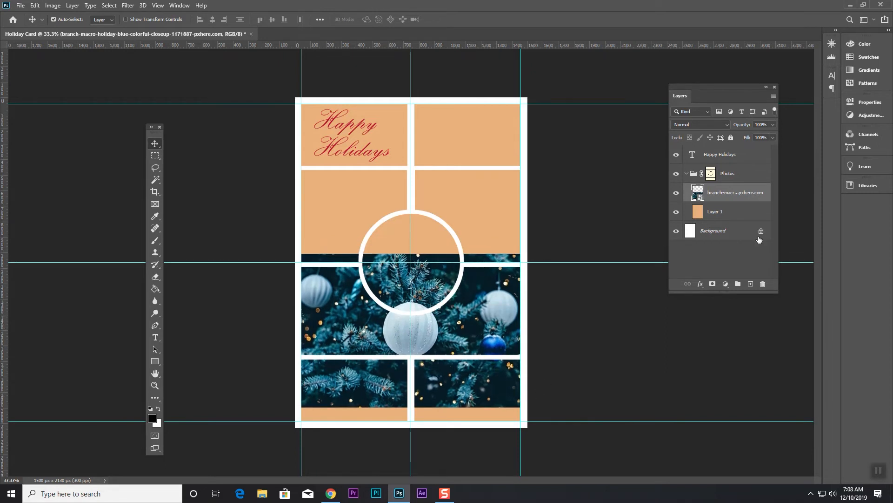
click(696, 270)
With the Photos group mask selected, place christmas-decoration-bow-ball-baubles-christmas-decoration-1418247-pxhere.com as an embedded image
click(711, 174)
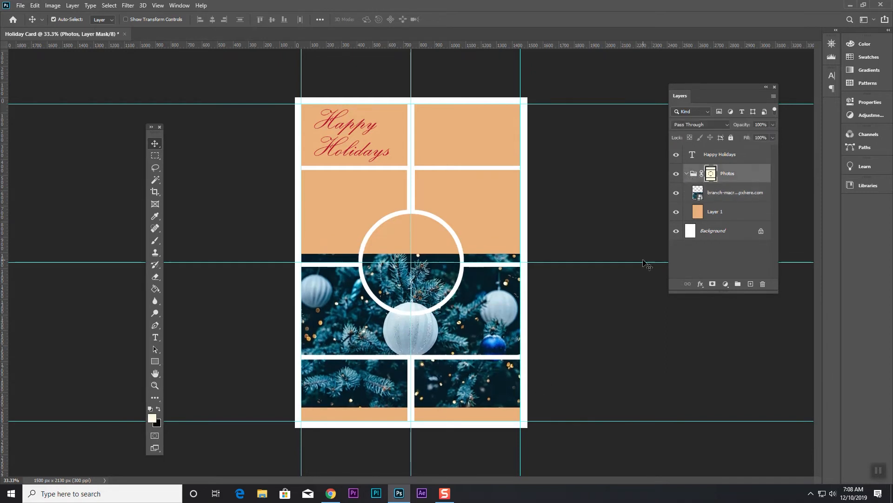
click(20, 6)
click(79, 194)
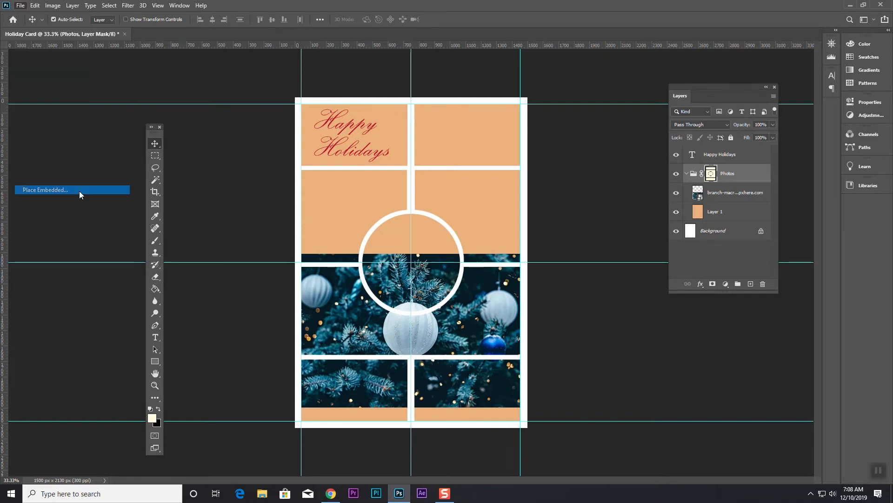
click(228, 88)
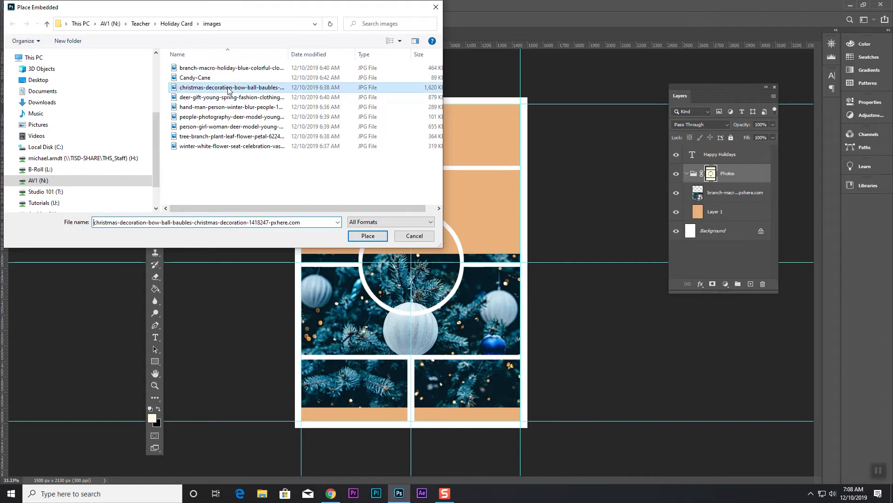
click(368, 236)
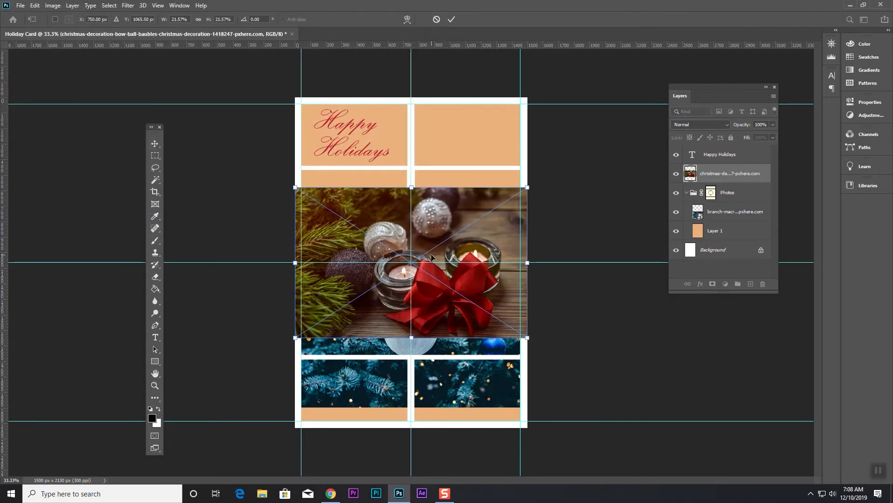
Scale the candle and bow photo down proportionally over the card's lower-left opening and move its layer into the Photos group
drag(468, 272, 416, 403)
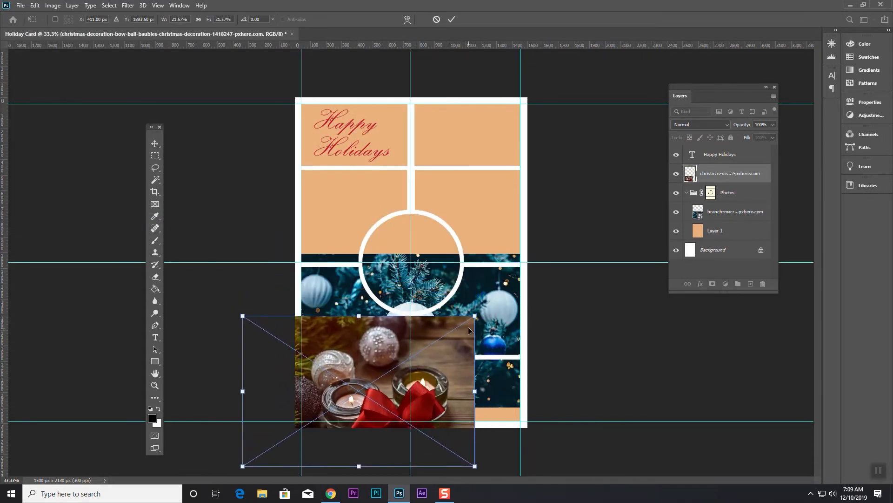
drag(475, 316, 393, 374)
key(Return)
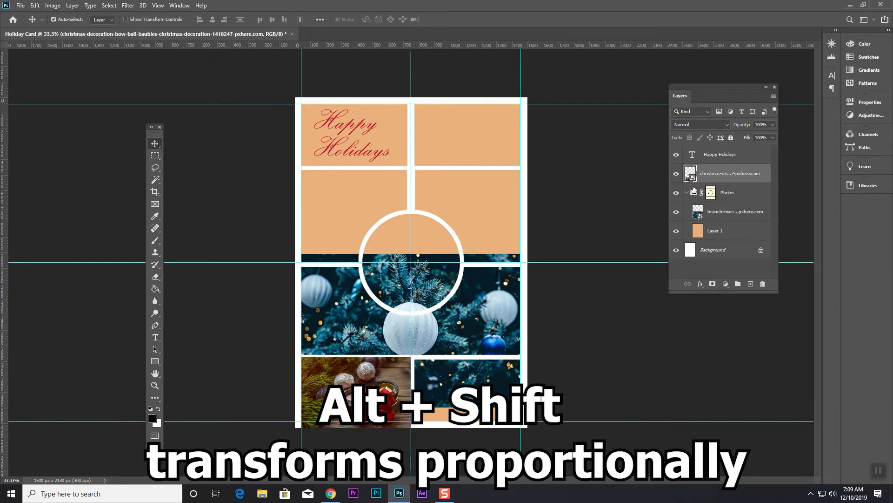
drag(684, 168, 694, 195)
Load the six images from deer-gift-young-spring-fashion through winter-white-flower-seat-celebration into a new document with Load Files into Stack
click(711, 172)
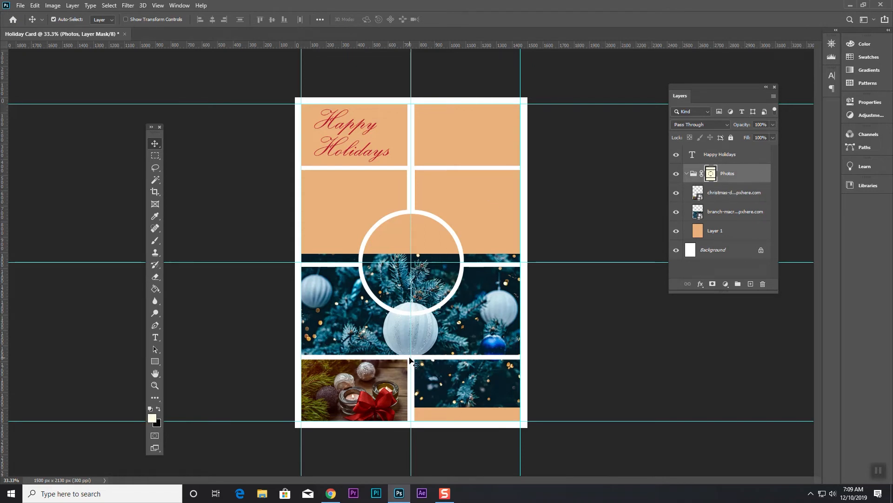
click(20, 6)
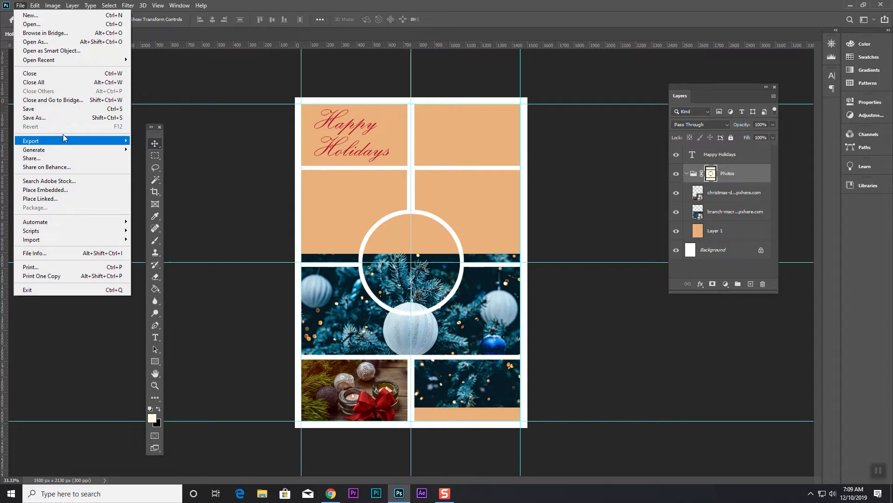
mouse_move(60, 228)
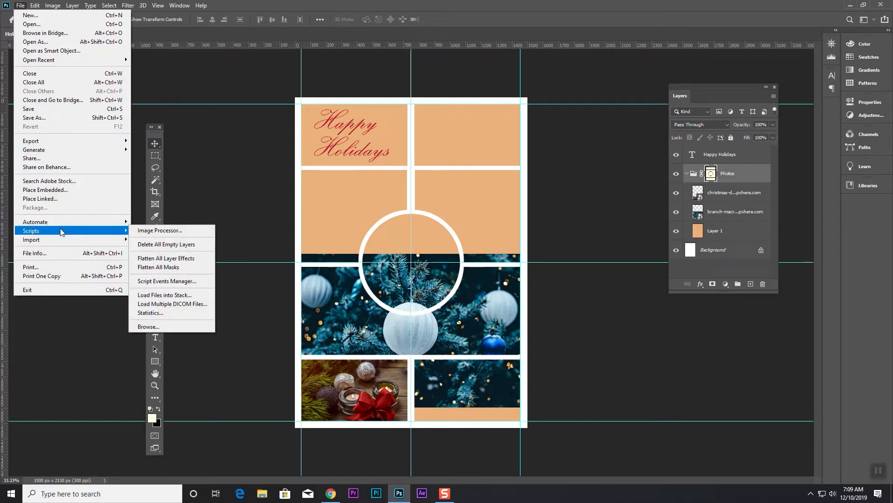
click(168, 295)
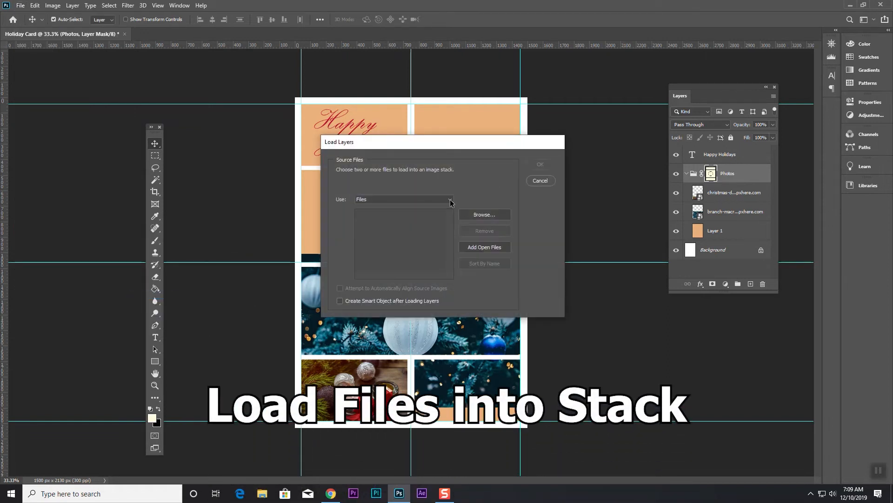
click(476, 214)
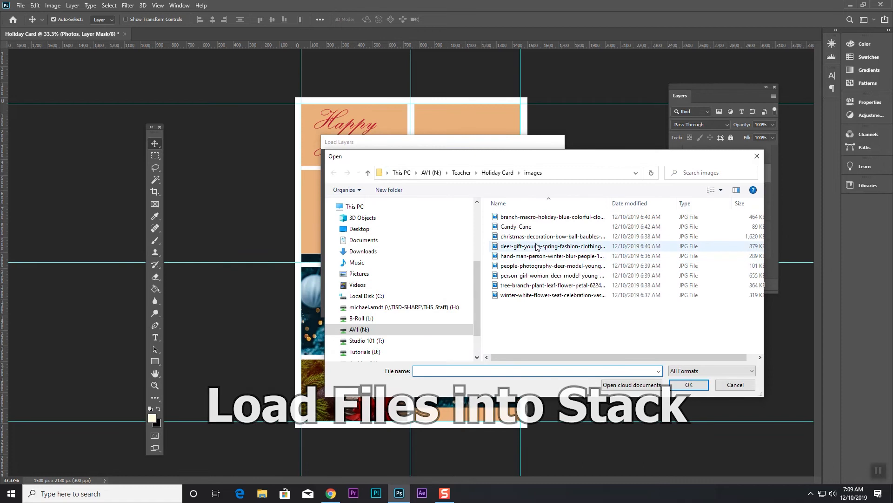
click(537, 247)
shift+click(535, 295)
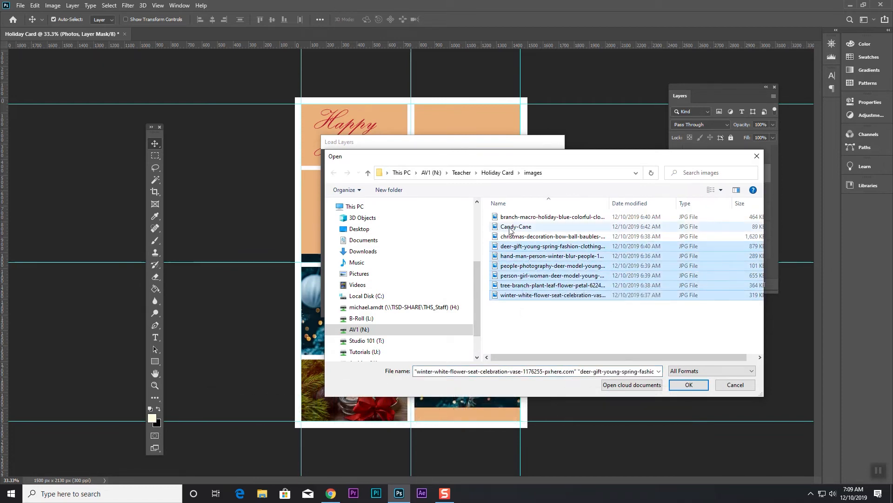
click(688, 385)
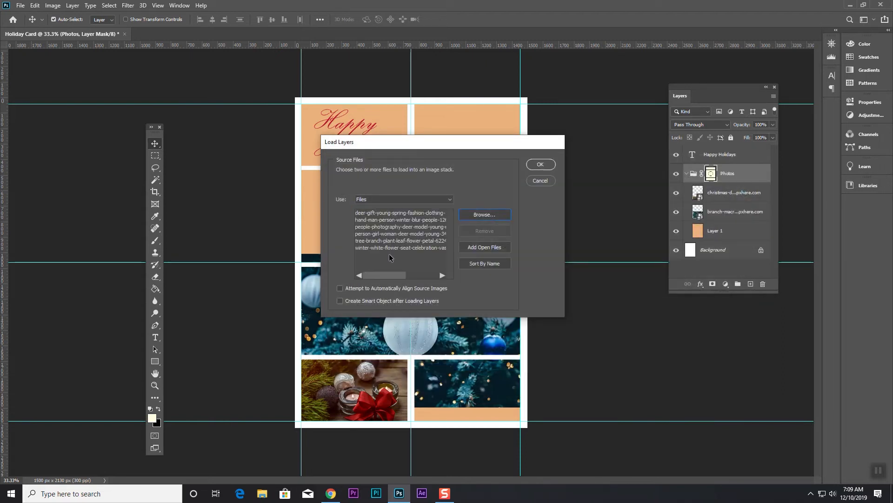
click(542, 165)
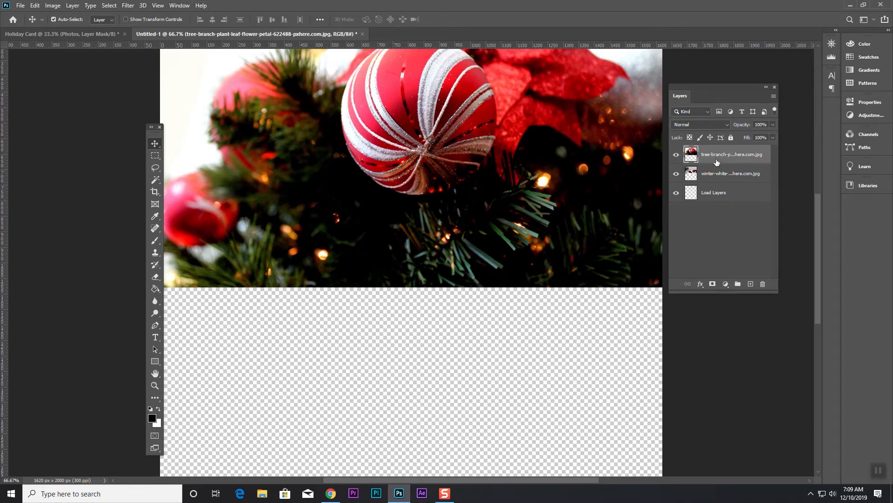
Tile the card and the image stack document vertically so both are shown side by side
scroll(408, 158, up, 6)
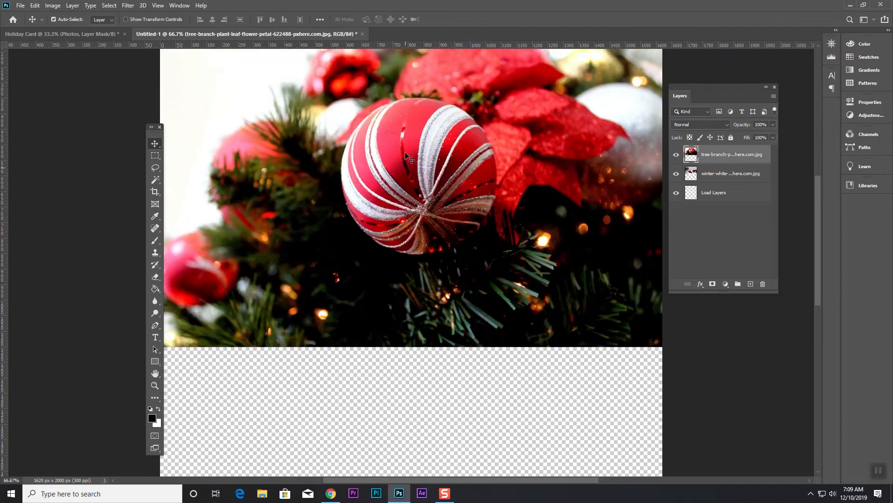
scroll(405, 153, down, 6)
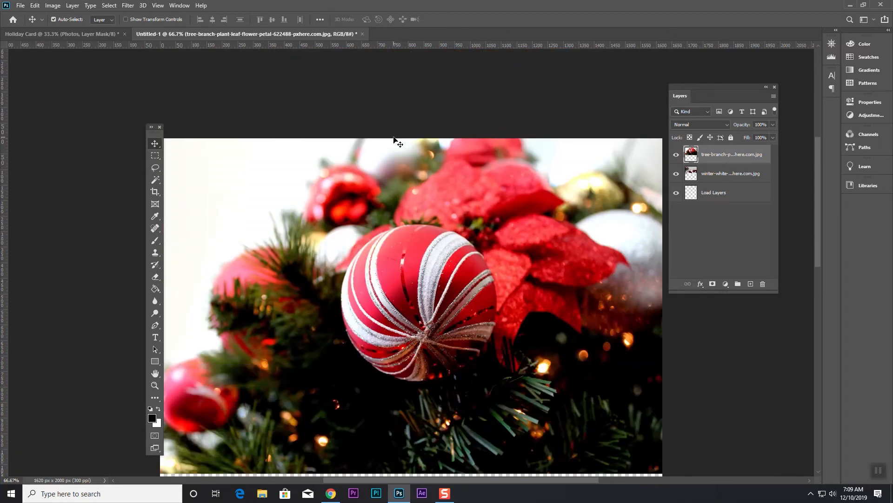
click(179, 8)
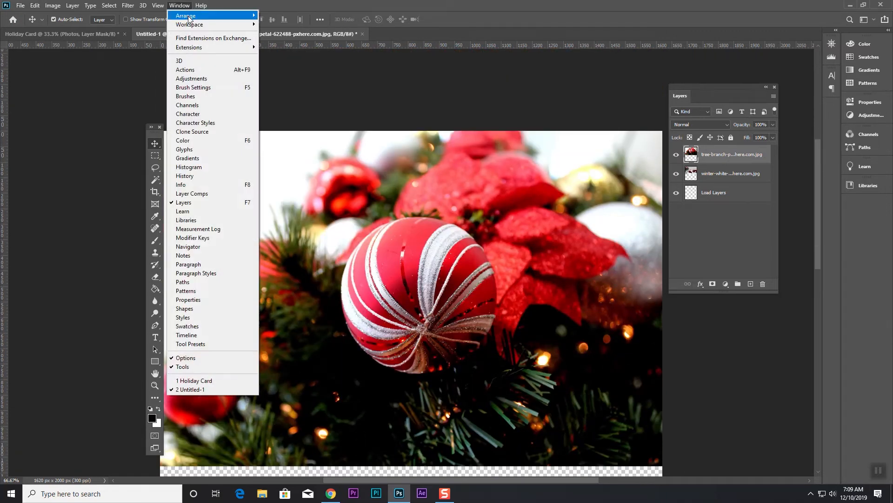
mouse_move(214, 18)
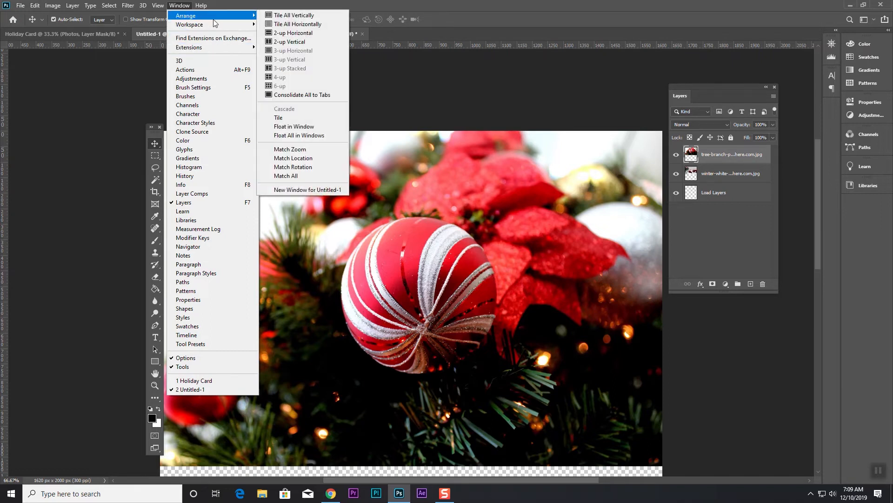
click(295, 16)
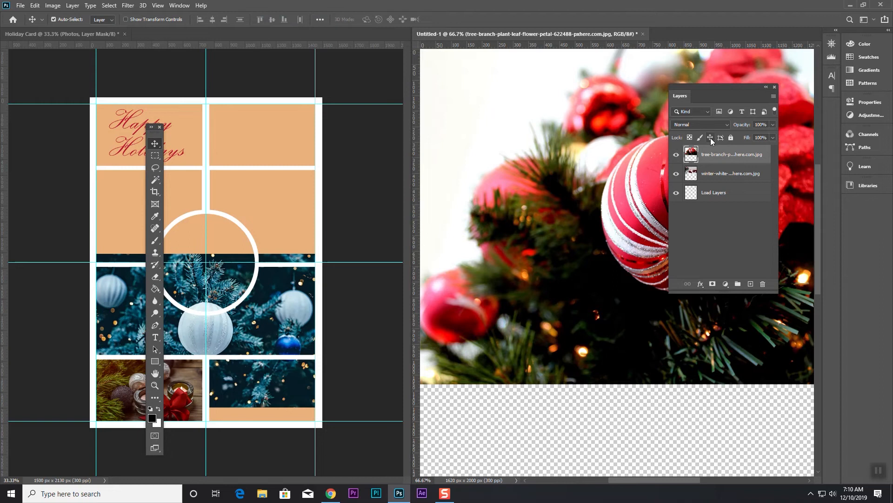
Copy the tree-branch ornament photo from the stack into the card's Photos group and scale it to 43.40% over the upper-right opening
drag(599, 185, 194, 246)
drag(286, 217, 269, 205)
key(ctrl+t)
drag(340, 161, 284, 123)
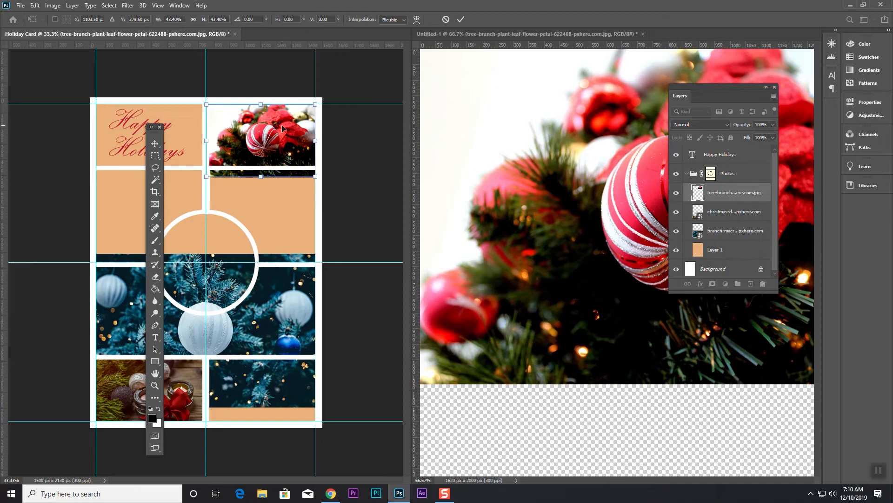
Nudge the tree-branch ornament photo up 30 px and right 6 px in the upper-right opening and commit the transform
key(Up)
key(Up)
key(Up)
key(Up)
key(Up)
key(Up)
key(Up)
key(Up)
key(Up)
key(Up)
key(Right)
key(Right)
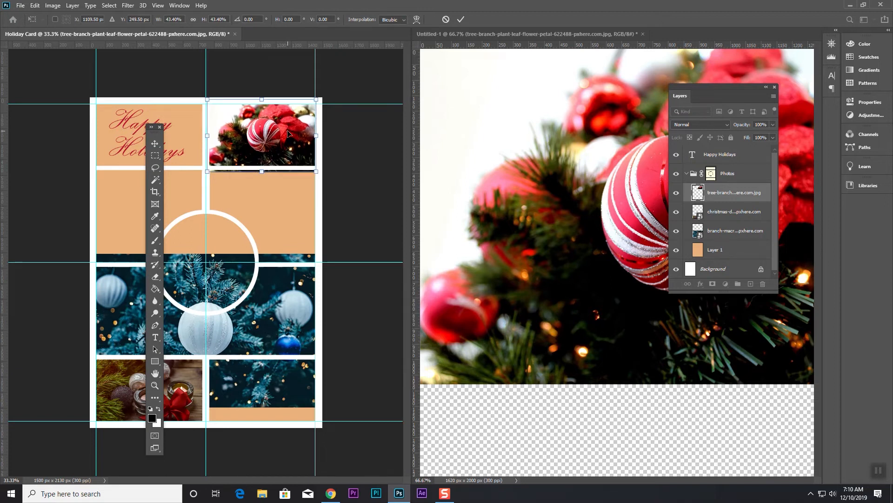
key(Return)
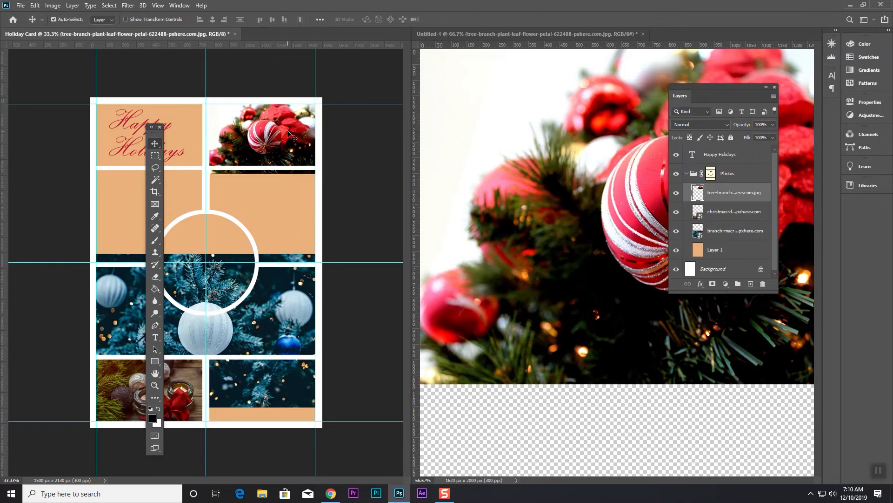
Copy the winter-white-flower photo layer from the stack document into the card's Photos group
click(622, 122)
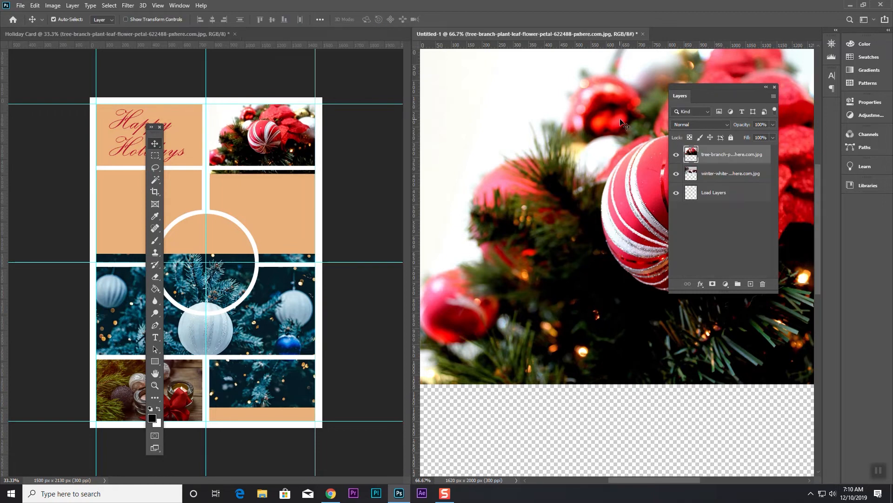
click(691, 173)
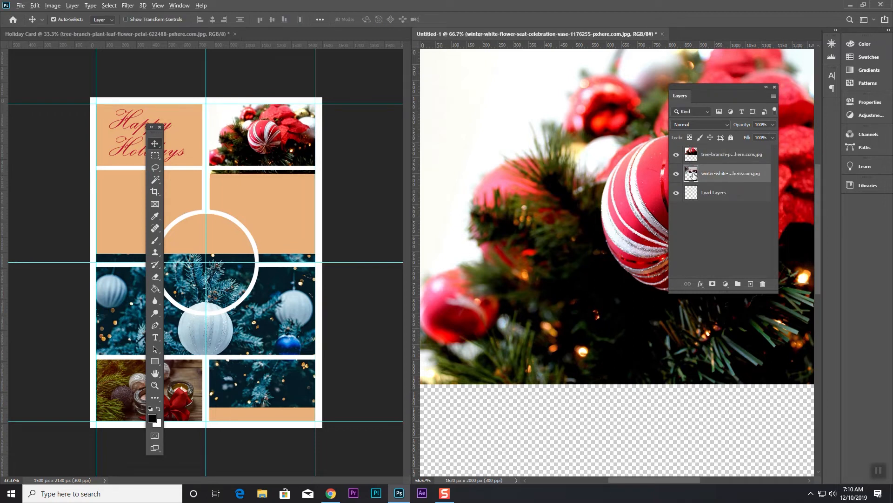
drag(693, 174, 274, 209)
Try to scale the winter-white-flower photo to 43.89% and fit it over the card's lower-right opening
key(ctrl+t)
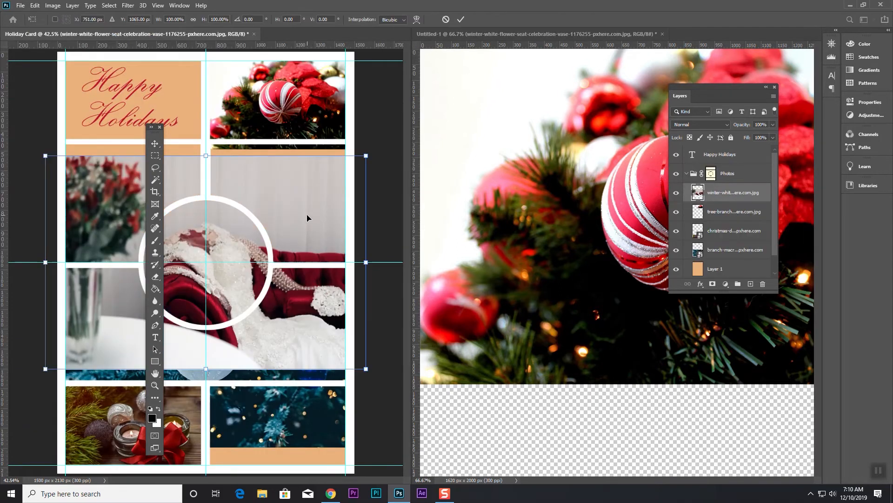
drag(366, 155, 310, 399)
key(Right)
key(Right)
key(Right)
key(Right)
key(Right)
key(Right)
key(Right)
key(Right)
key(Right)
key(Right)
key(Right)
key(Right)
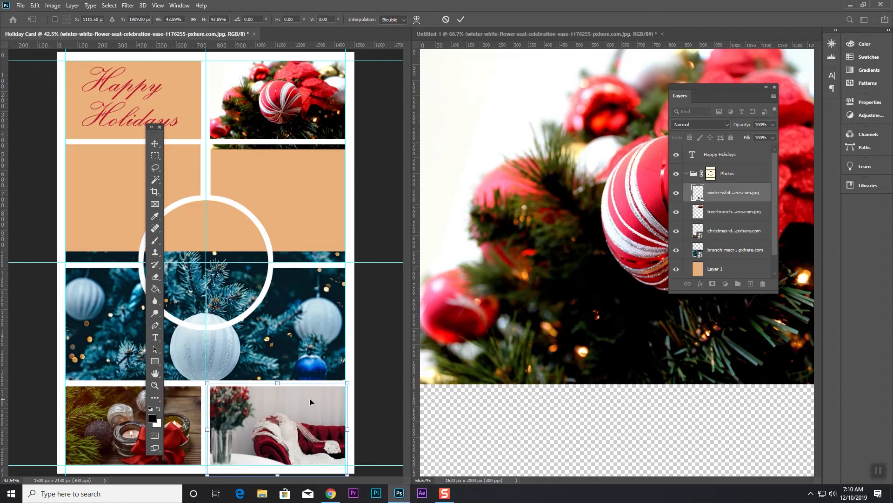
Hide both photo layers in the image stack document
click(596, 92)
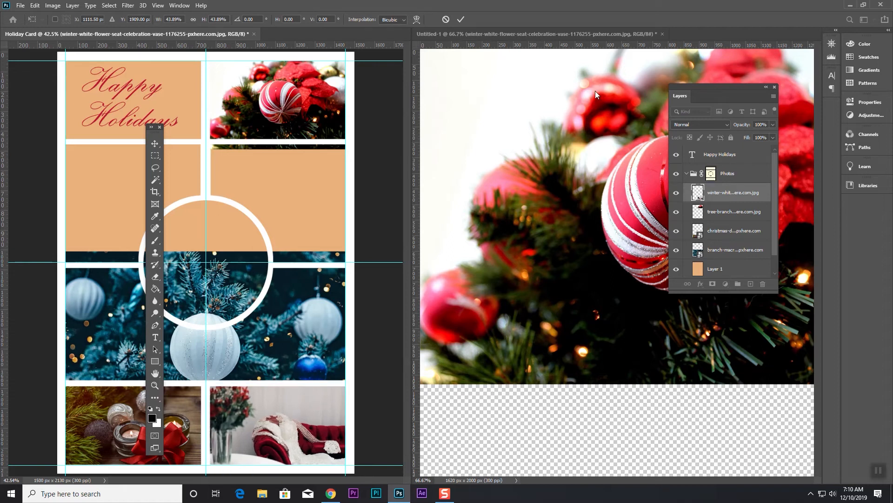
click(676, 174)
click(676, 155)
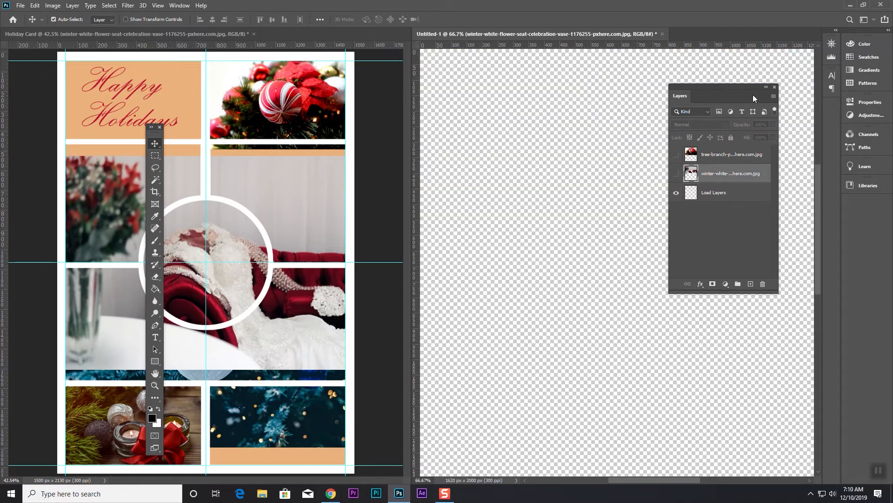
Close the Layers panel and close the image stack document without saving it
click(775, 87)
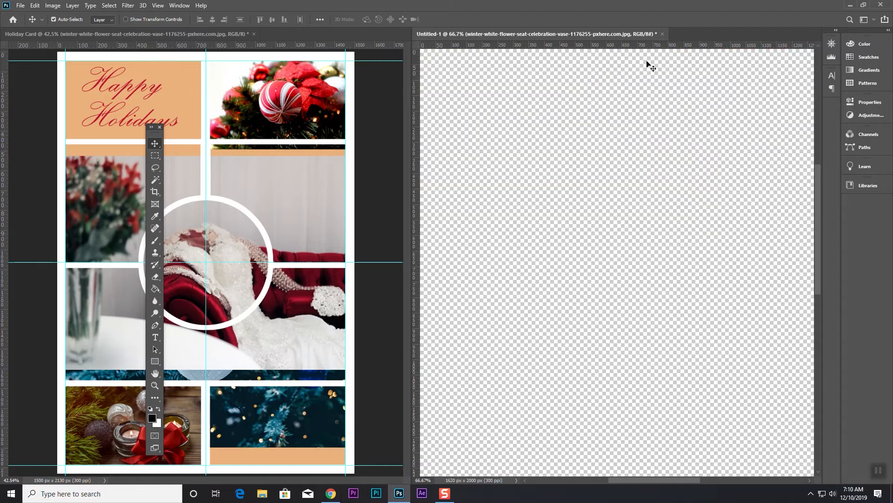
click(663, 34)
click(443, 183)
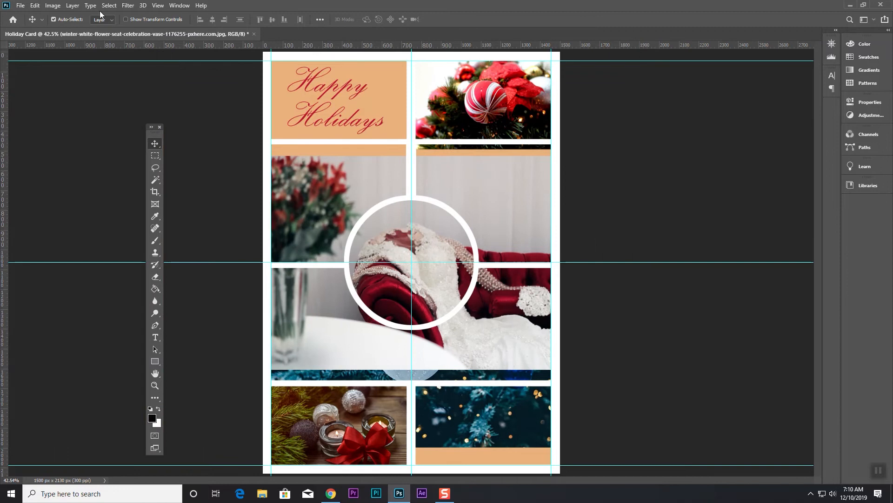
Show the image files as thumbnails and place person-girl-woman-deer-model-young-349024-pxhere.com as an embedded image in the card
click(18, 6)
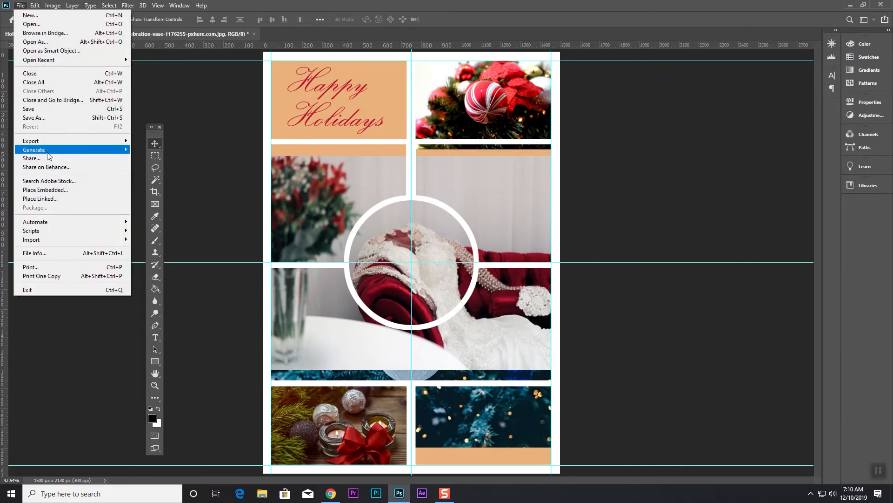
click(54, 191)
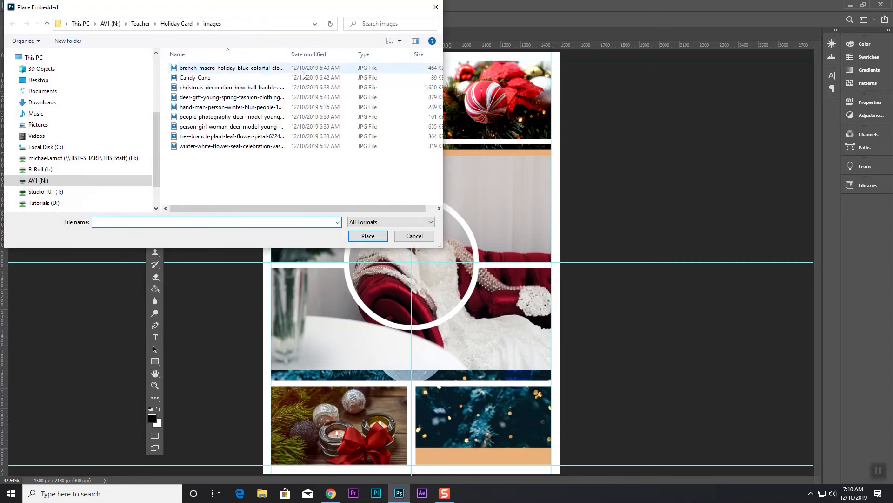
click(229, 107)
click(390, 41)
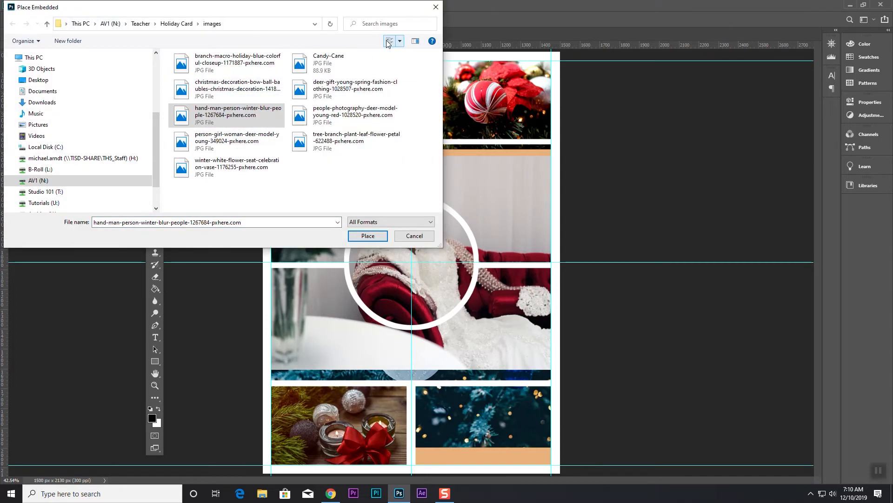
click(300, 89)
click(305, 112)
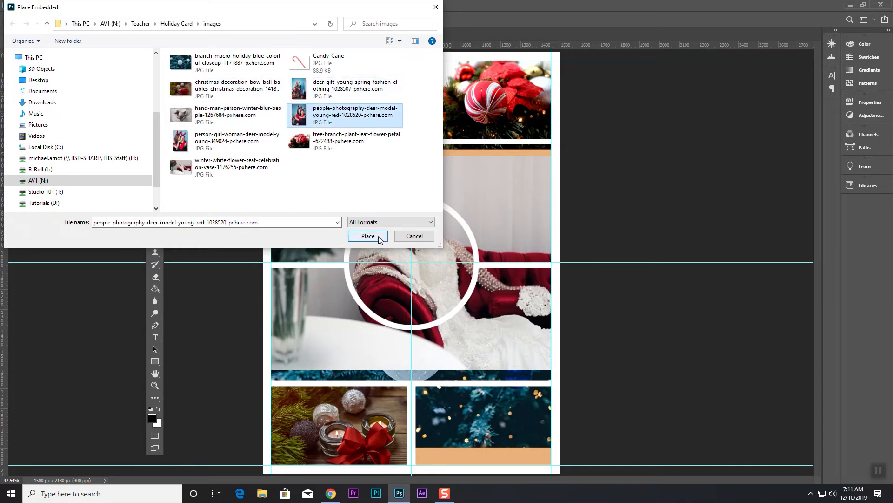
click(223, 140)
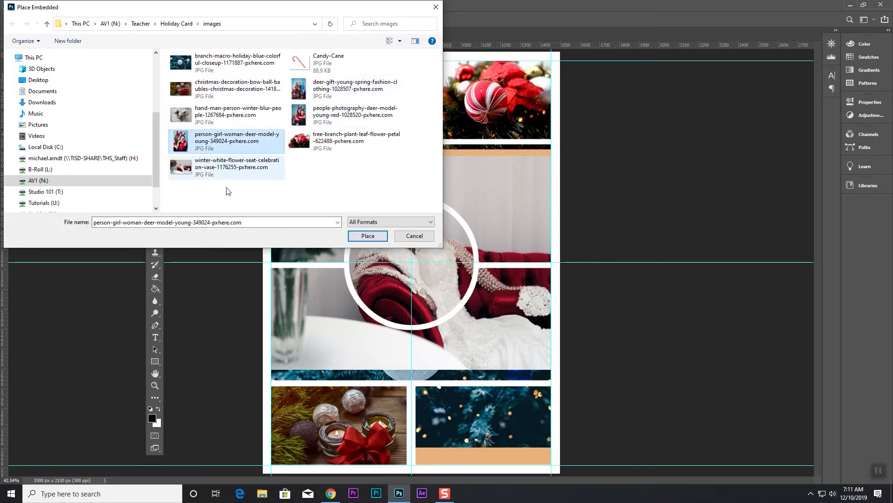
click(372, 243)
Scale the placed couple photo to 61.62%, position it over the card's right-hand middle openings, and commit the placement
drag(543, 65, 482, 165)
drag(416, 234, 417, 261)
mouse_move(477, 195)
mouse_down()
mouse_move(504, 161)
mouse_move(475, 197)
mouse_up()
drag(435, 222, 504, 170)
drag(544, 338, 563, 395)
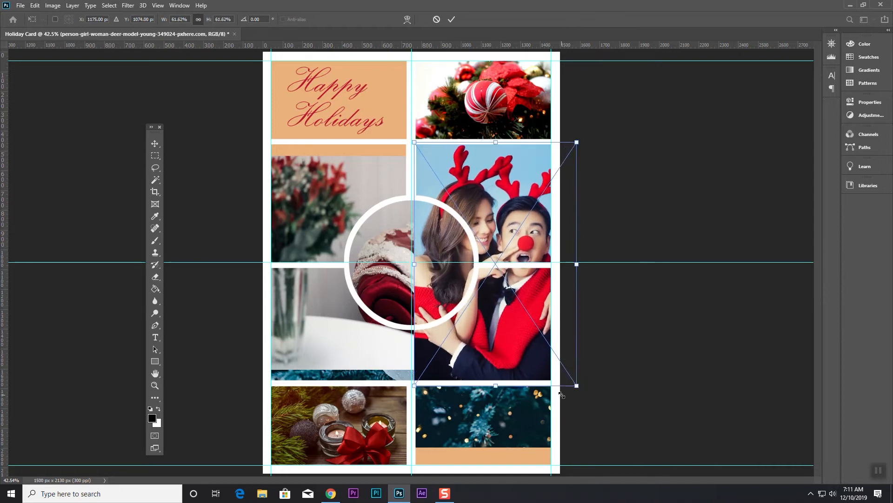
mouse_move(509, 333)
mouse_down()
mouse_move(497, 339)
mouse_move(503, 330)
mouse_up()
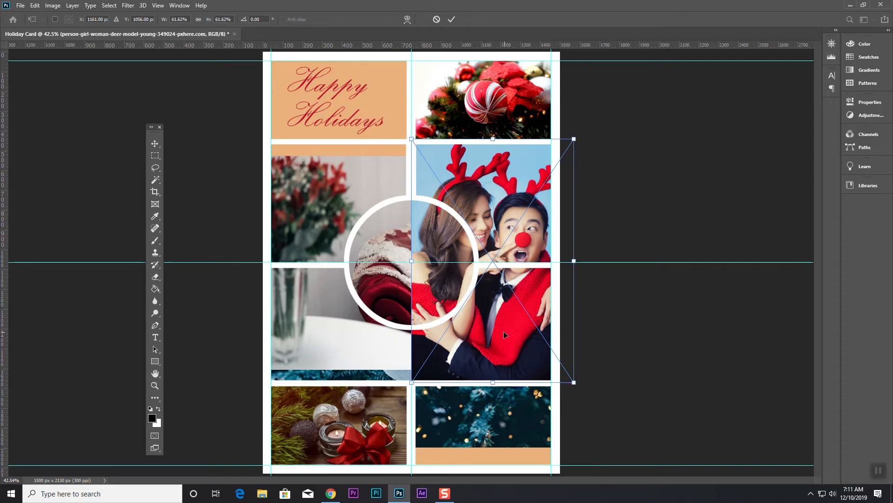
key(Return)
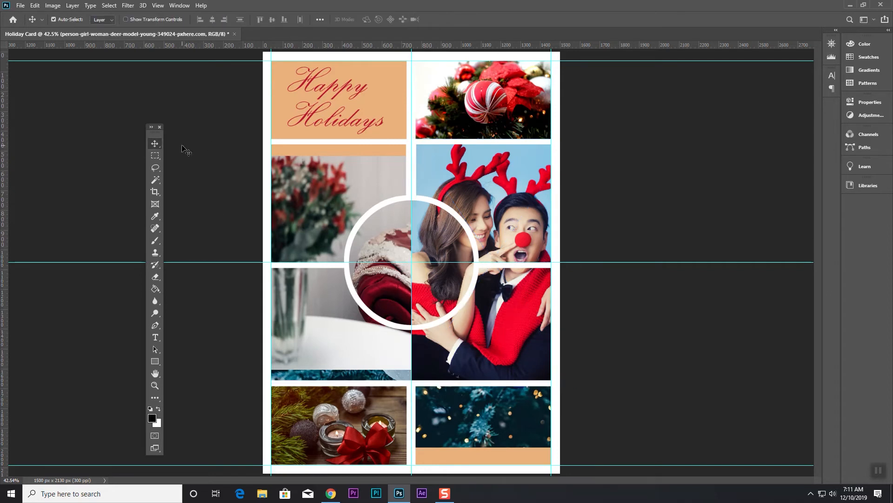
Place people-photography-deer-model-young-red-1028520-pxhere.com as an embedded image in the card
click(21, 5)
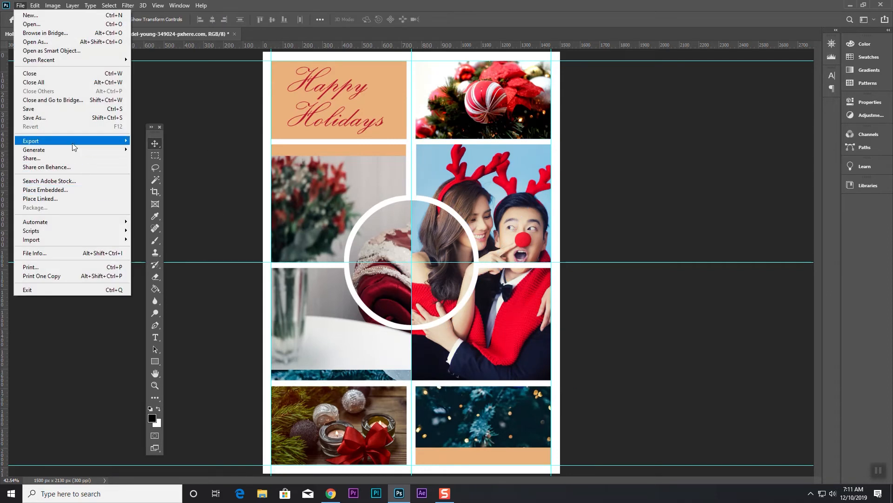
click(94, 189)
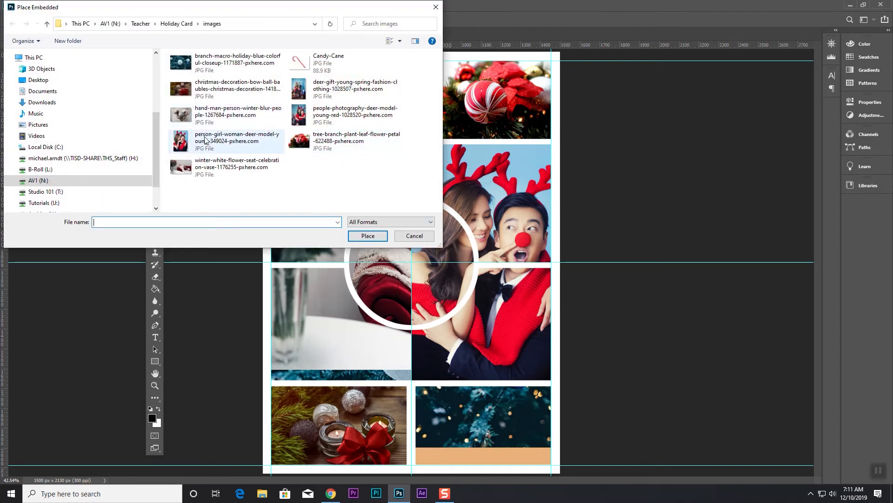
click(344, 89)
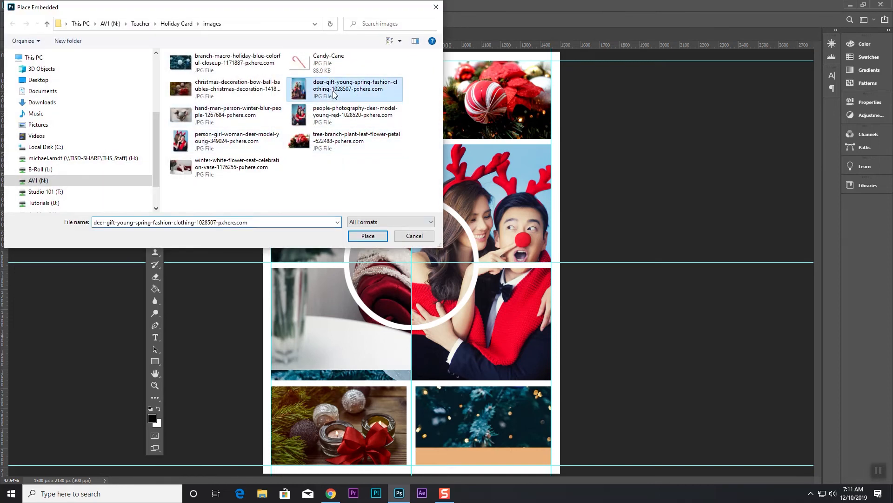
click(321, 119)
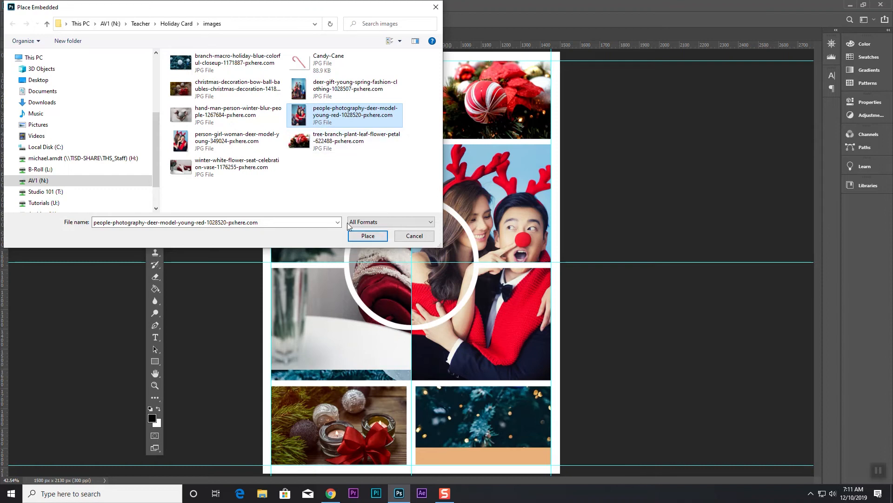
click(368, 236)
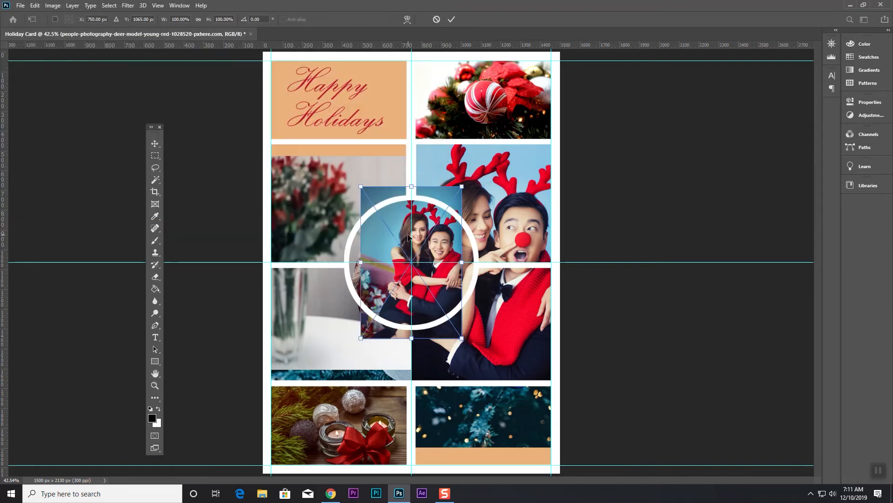
Scale the placed seated couple photo to 183.40%, position both faces inside the center circle opening, and commit the placement
drag(405, 234, 399, 253)
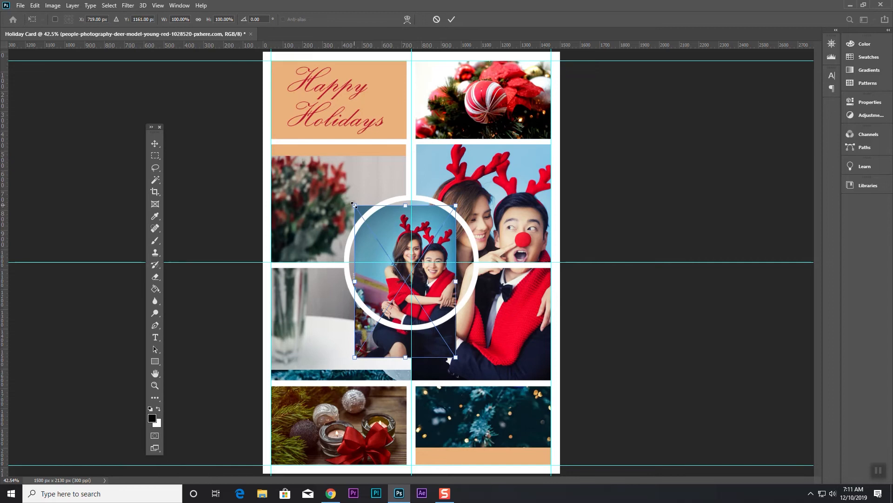
drag(355, 204, 328, 165)
drag(400, 233, 395, 258)
drag(321, 190, 307, 168)
drag(396, 230, 381, 236)
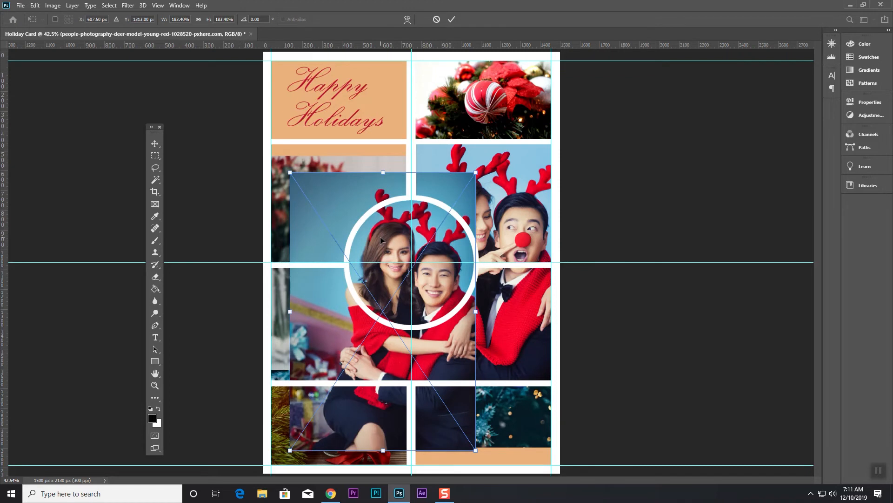
key(Return)
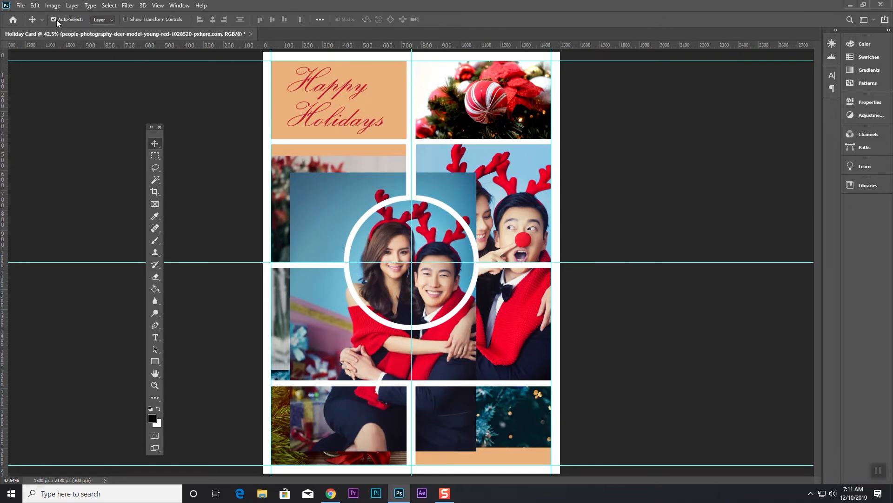
Place hand-man-person-winter-blur-people-1267684-pxhere.com as an embedded image in the card
click(21, 6)
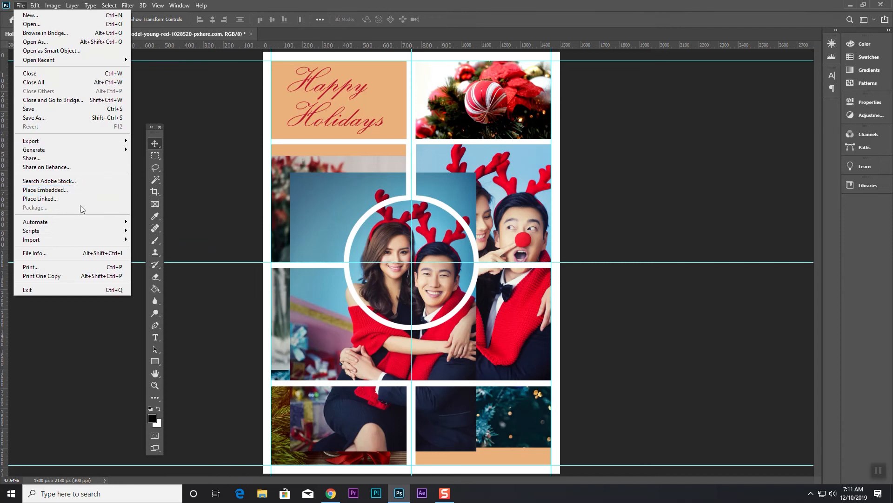
click(76, 189)
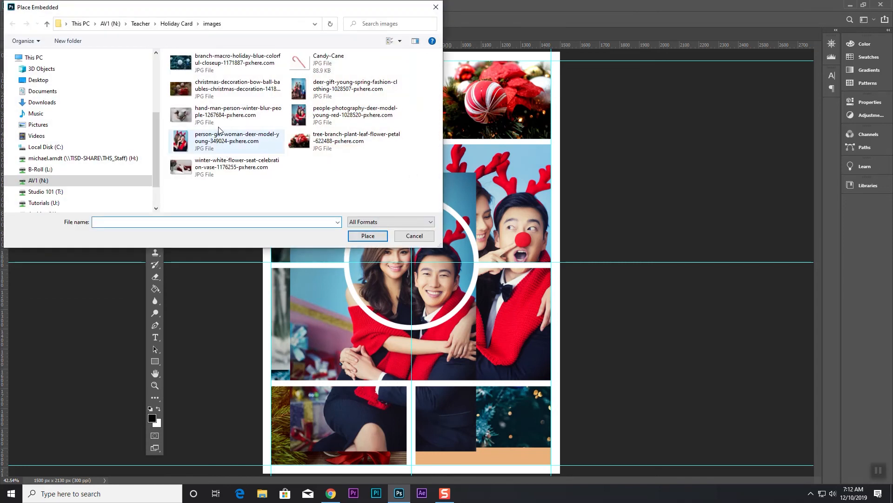
click(224, 119)
click(368, 235)
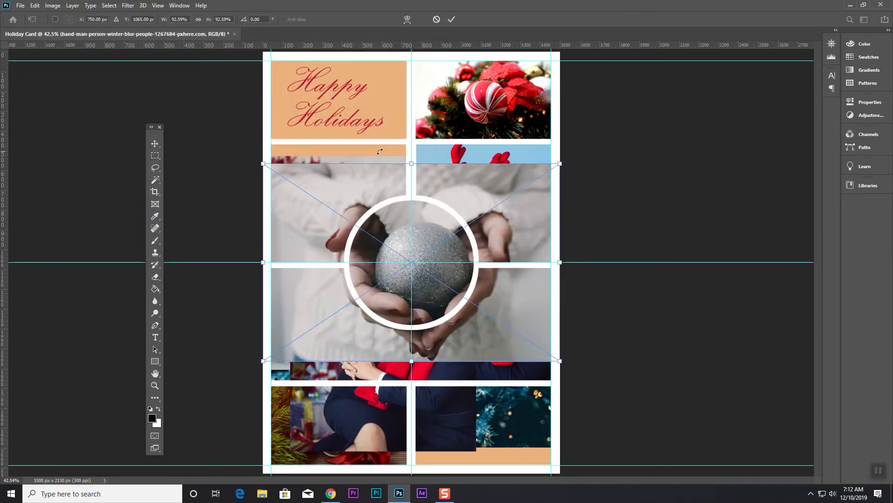
Scale the placed hands-and-ornament photo to 44.51%, position it over the opening behind the Happy Holidays greeting, and commit the placement
drag(528, 230, 466, 106)
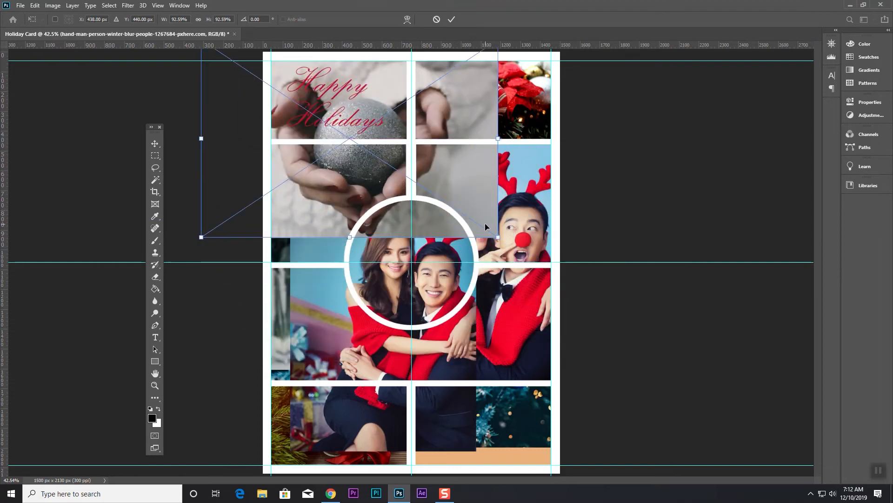
drag(498, 237, 433, 194)
drag(378, 176, 368, 141)
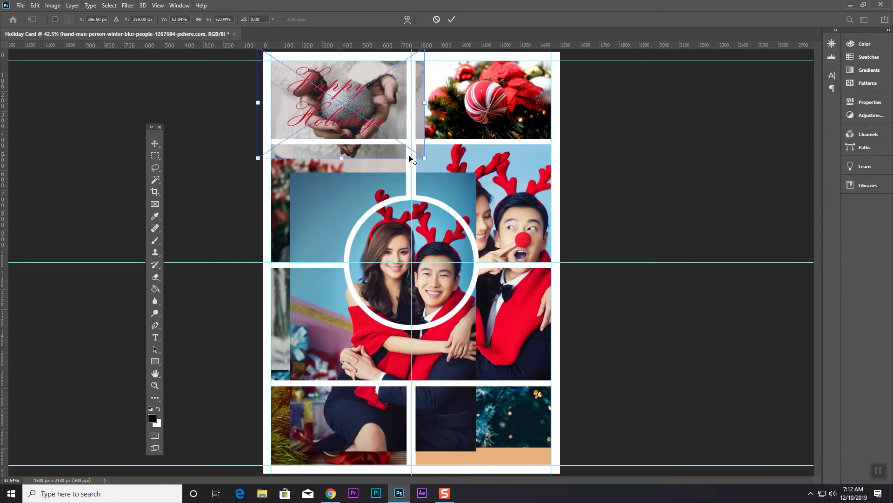
drag(424, 156, 410, 151)
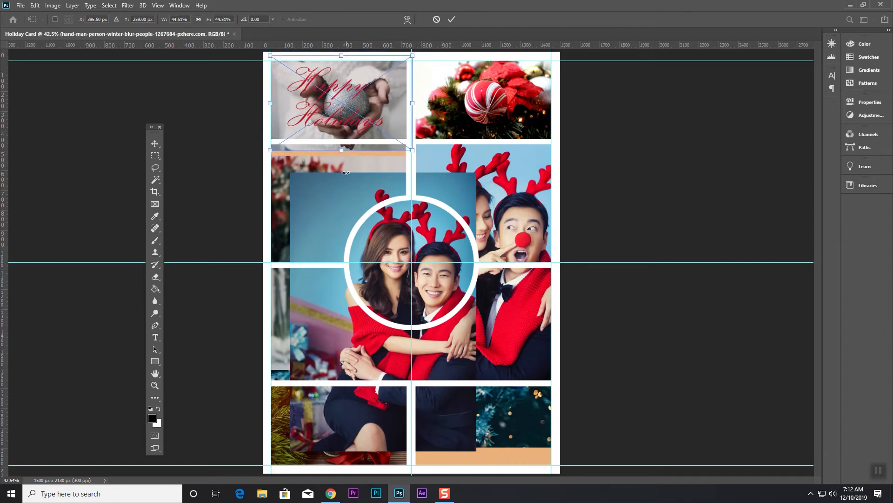
key(Return)
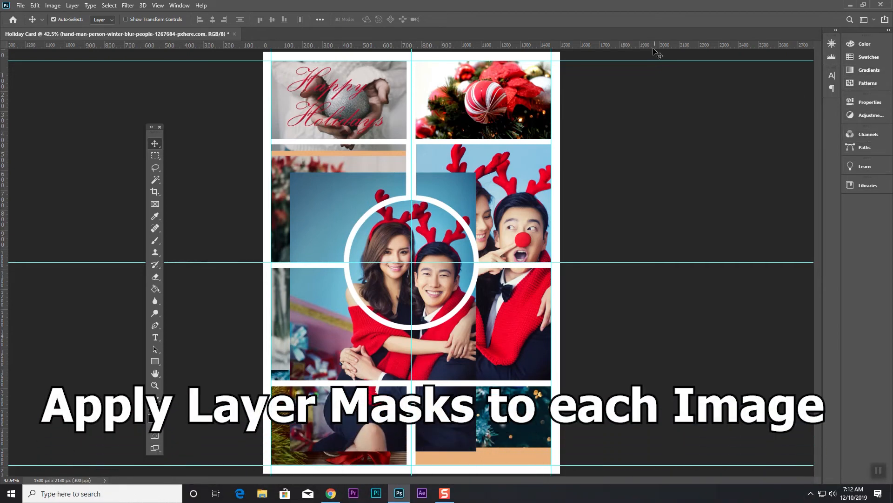
Show the Layers panel and add a layer mask to the hands photo from a rectangular selection around the greeting's opening
click(176, 6)
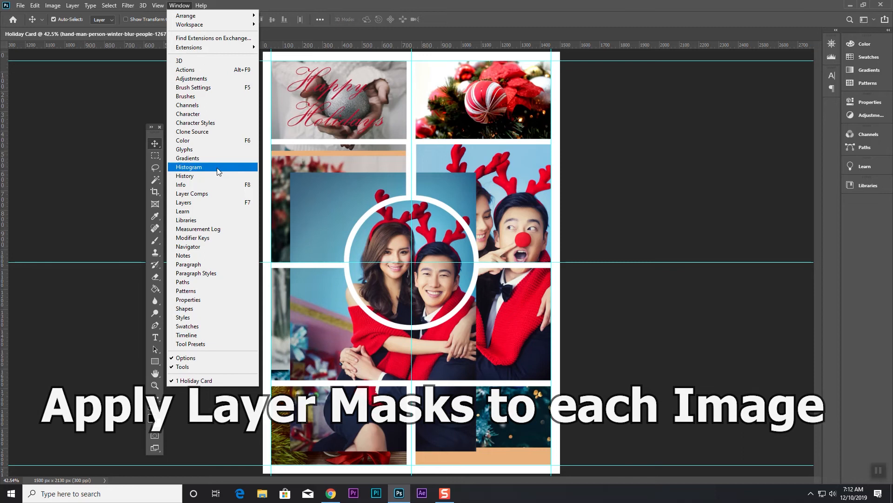
click(231, 201)
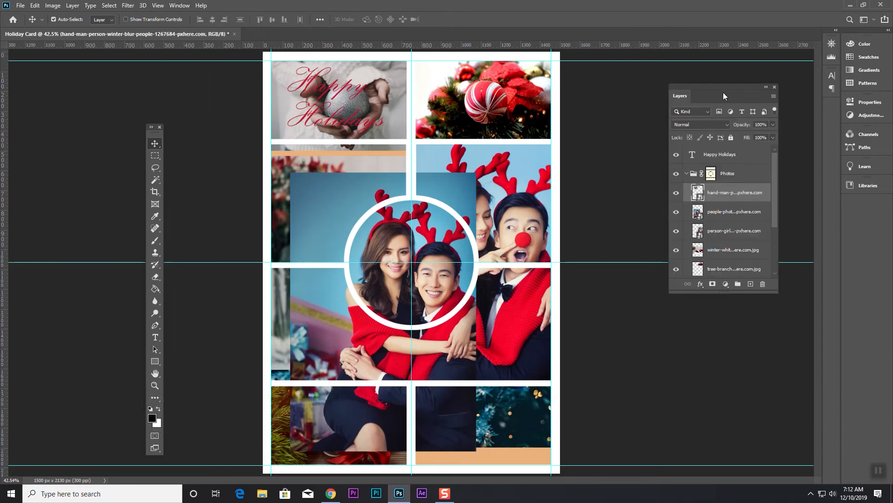
drag(724, 96, 731, 111)
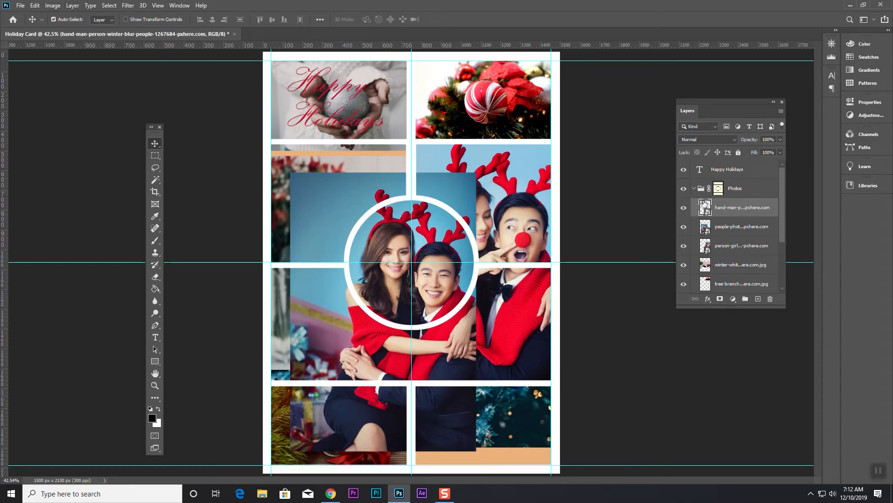
click(155, 155)
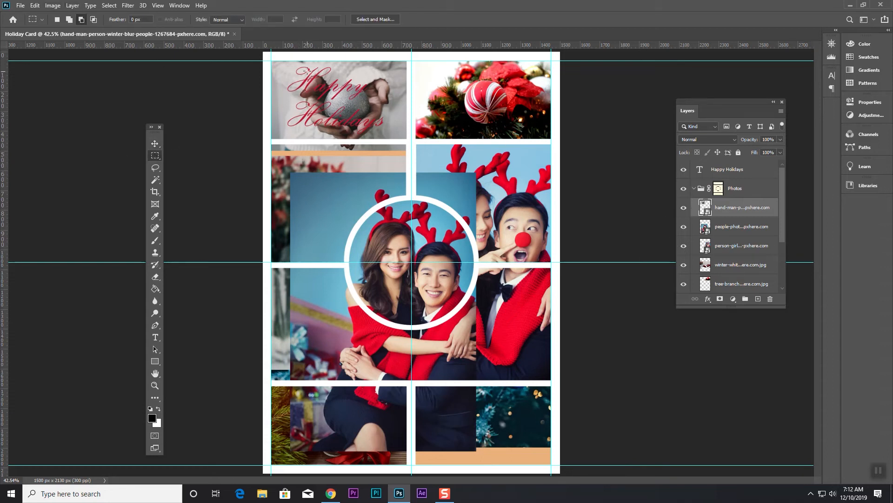
drag(266, 59, 412, 141)
click(721, 300)
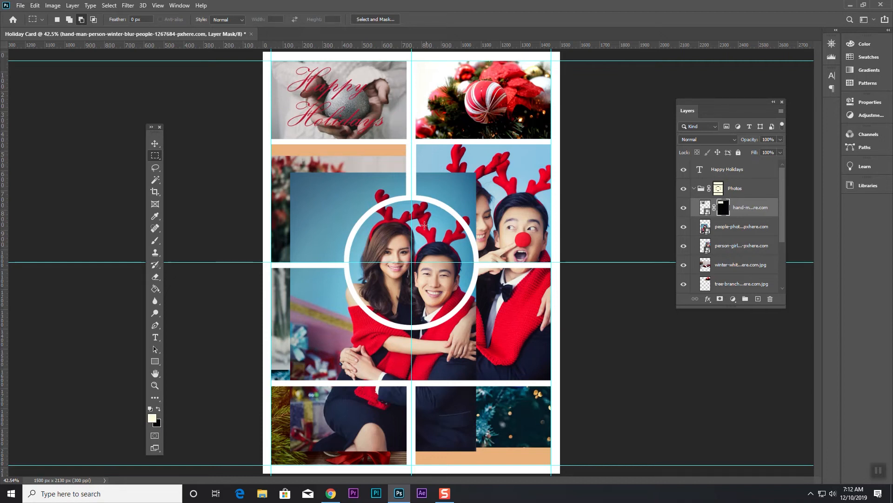
Select the people-photography layer and load the saved Center Circle channel as a new selection
click(703, 226)
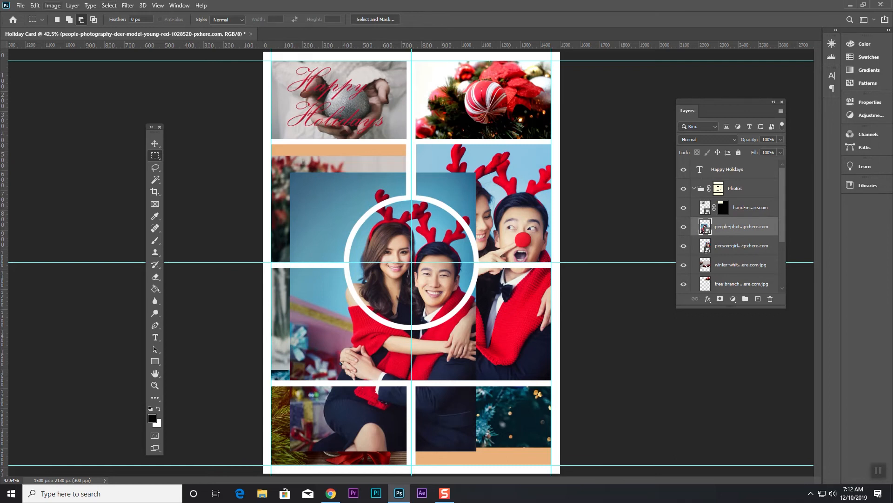
click(109, 5)
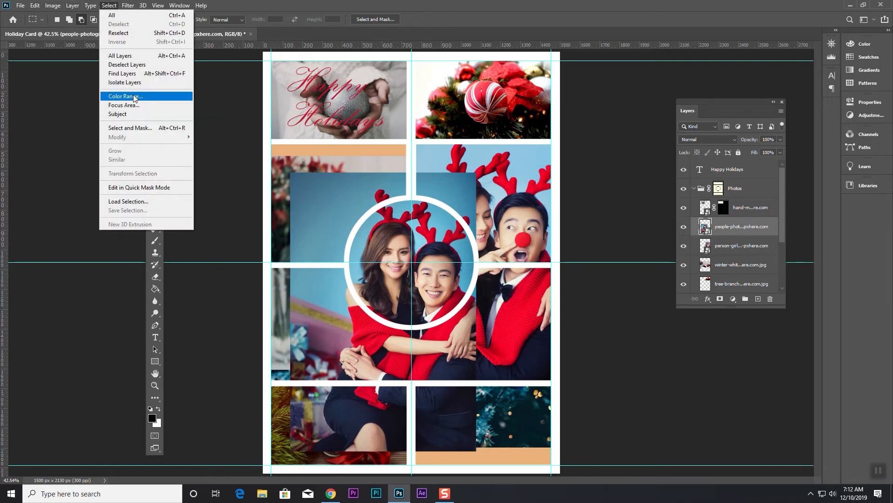
click(158, 207)
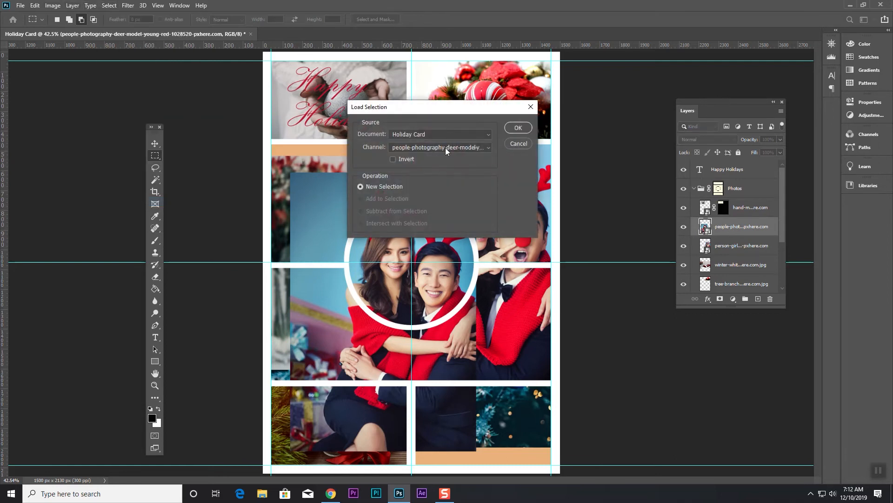
click(437, 148)
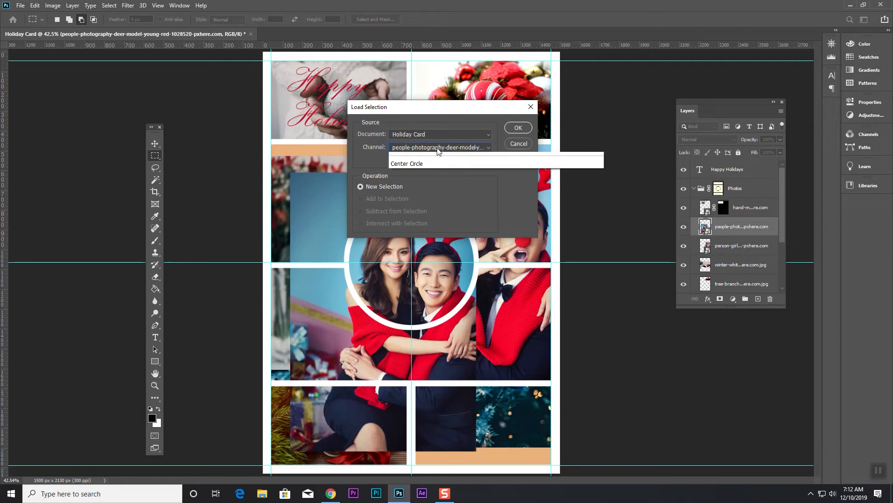
click(417, 172)
click(516, 128)
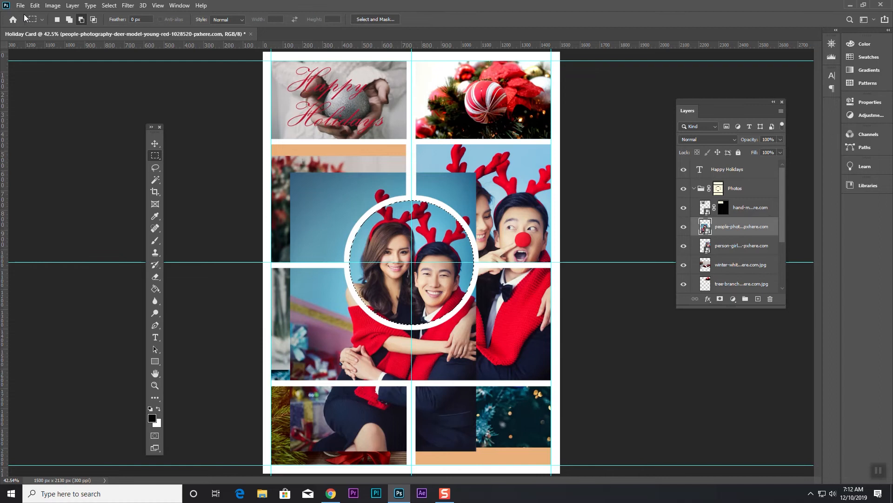
Expand the circular selection by 25 pixels and add it as a layer mask on the people-photography layer
click(106, 7)
mouse_move(159, 137)
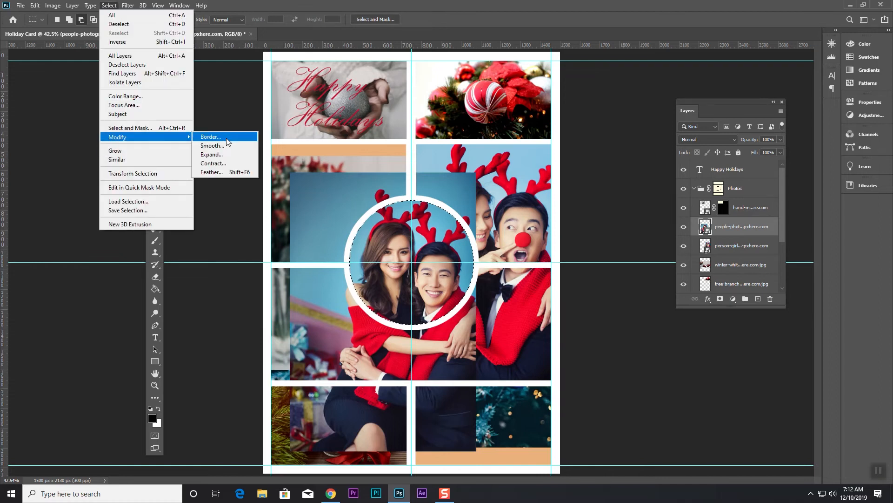
click(231, 154)
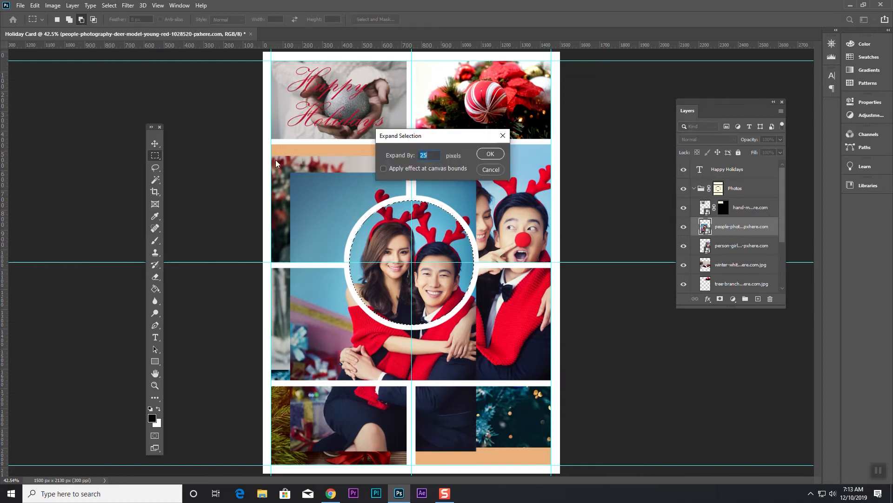
click(488, 154)
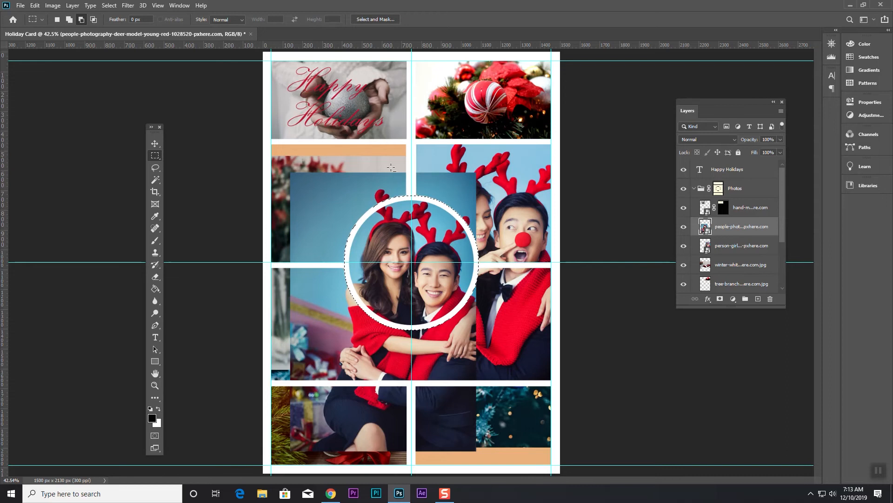
click(720, 298)
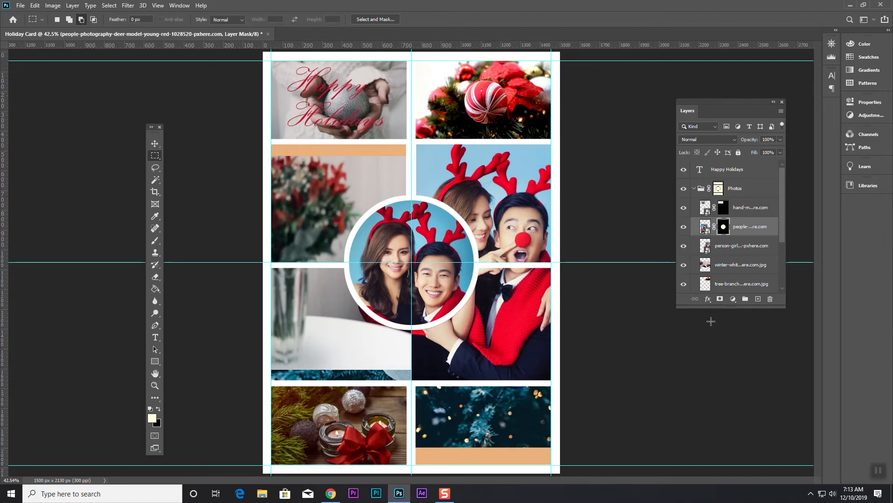
Hide the winter-white-flower-seat-celebration-vase photo layer
click(706, 247)
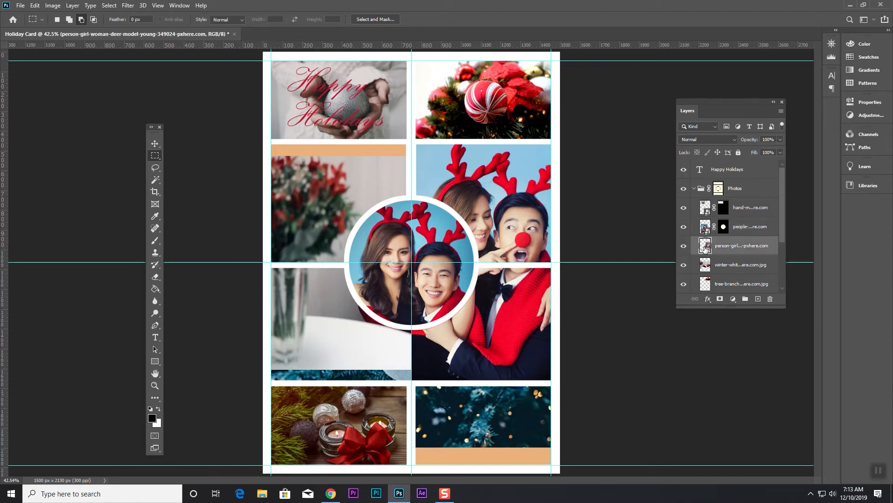
click(706, 266)
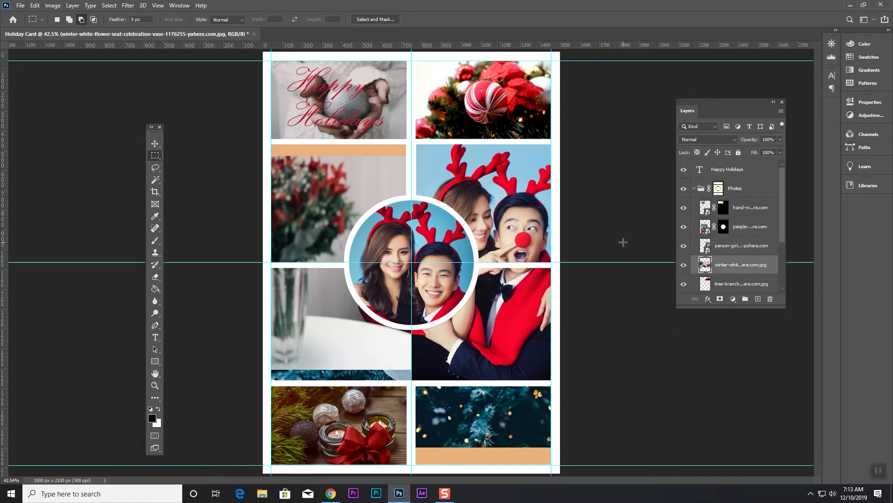
click(684, 265)
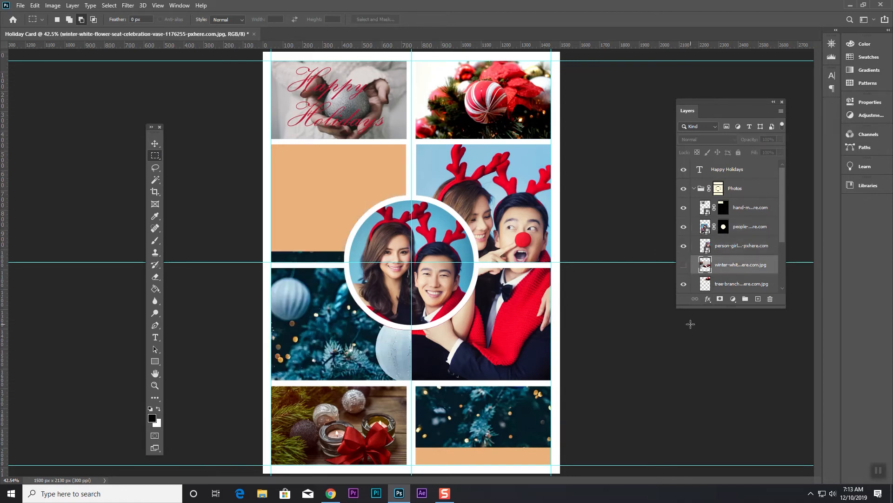
Select the branch-macro-holiday-blue photo layer and switch its visibility off and on to check which openings it fills
click(706, 285)
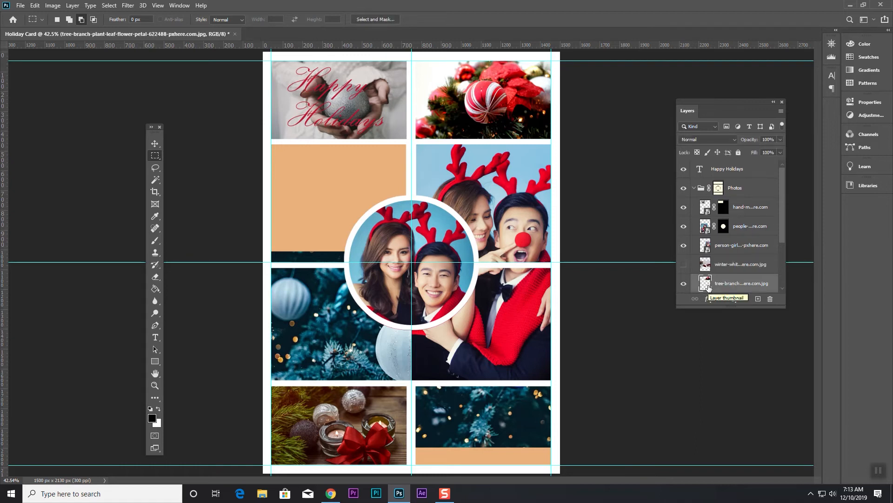
scroll(715, 277, down, 2)
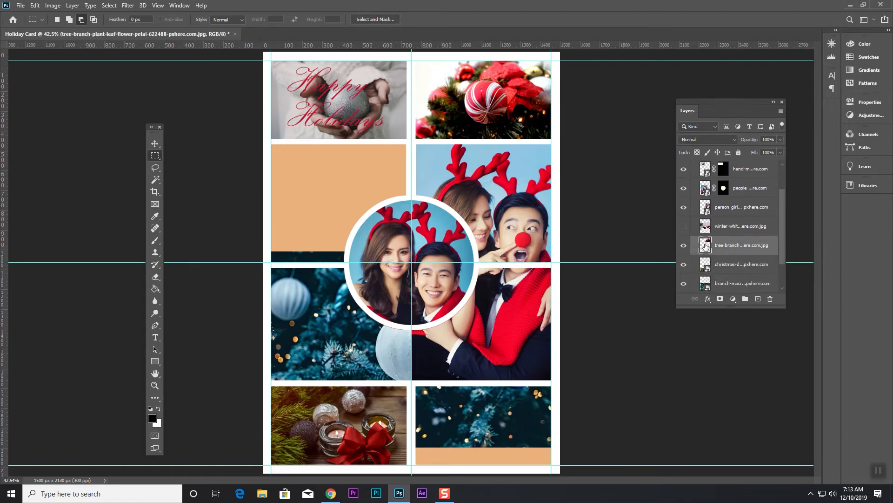
scroll(705, 246, down, 1)
click(705, 264)
click(683, 264)
click(684, 265)
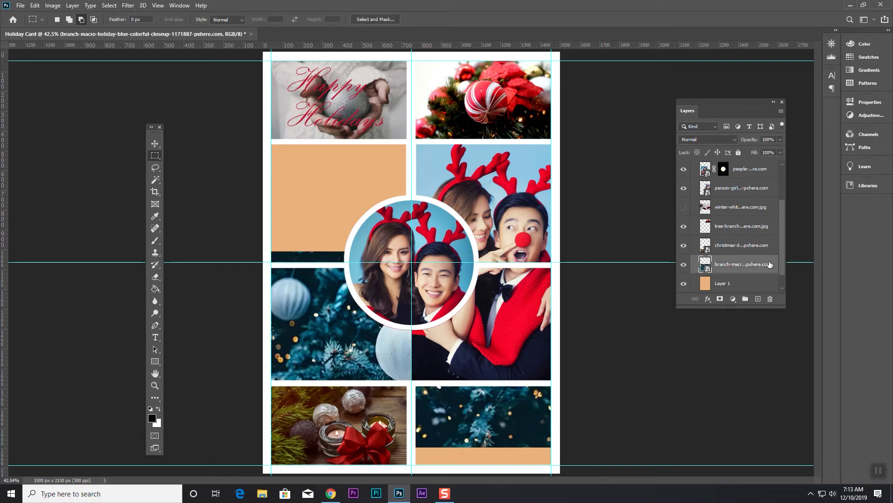
Move the branch-macro-holiday-blue photo to the opening directly below the greeting and scale it to 67.76%
click(155, 143)
drag(327, 310, 252, 174)
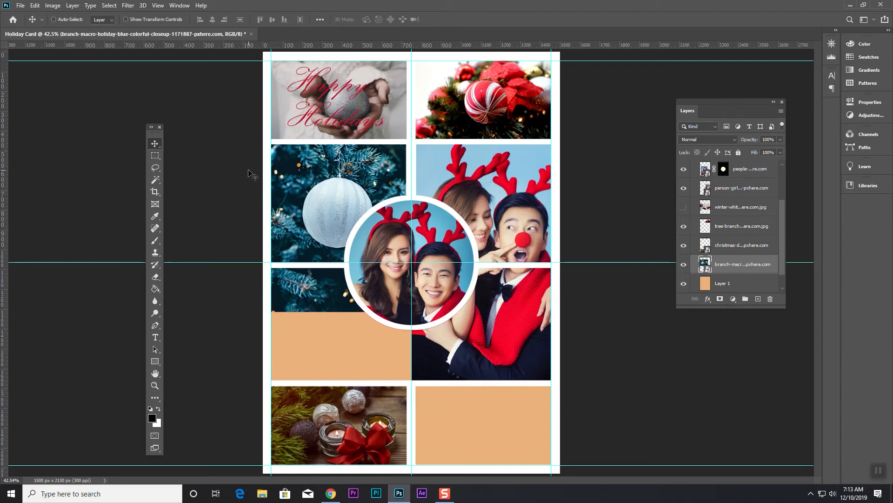
key(ctrl+t)
drag(492, 310, 455, 287)
drag(310, 219, 282, 205)
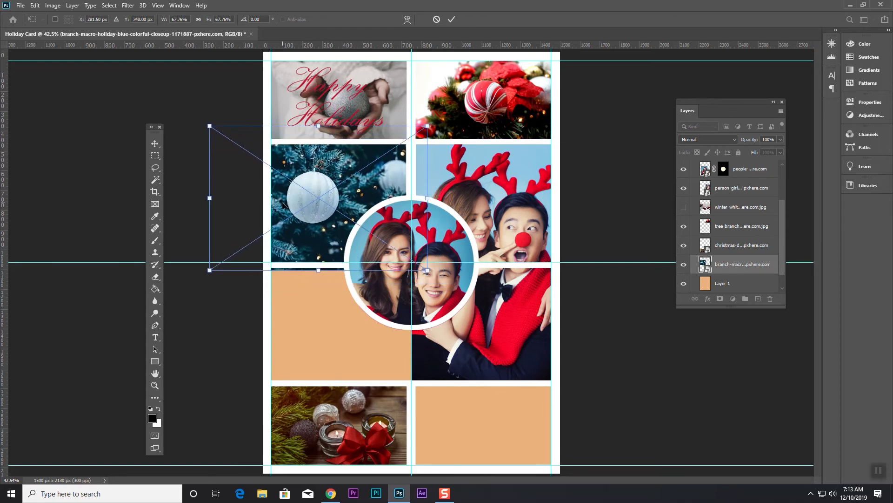
key(Return)
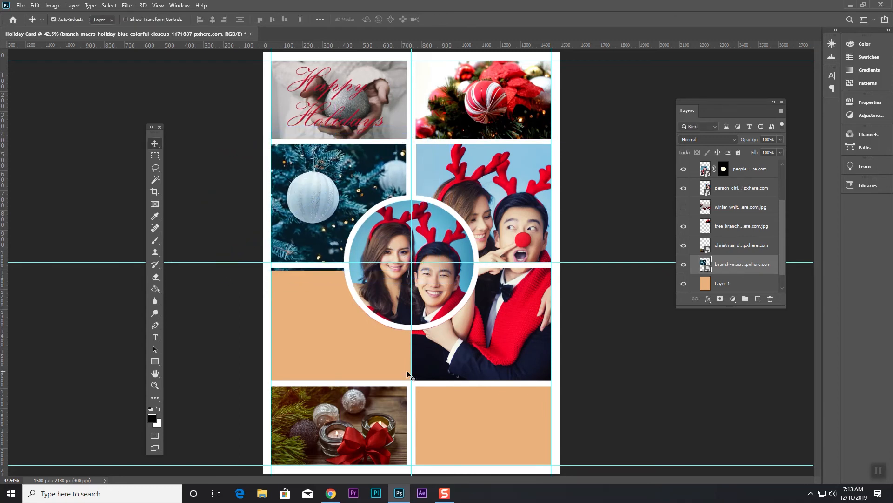
click(720, 299)
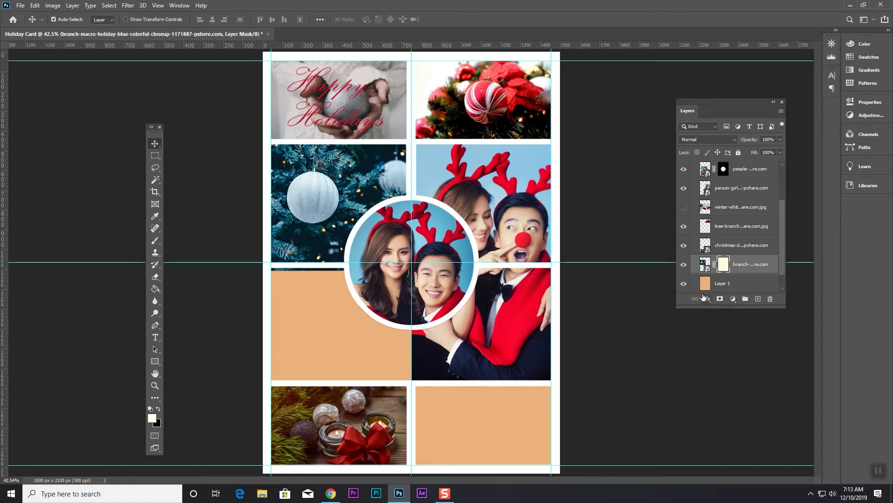
click(155, 156)
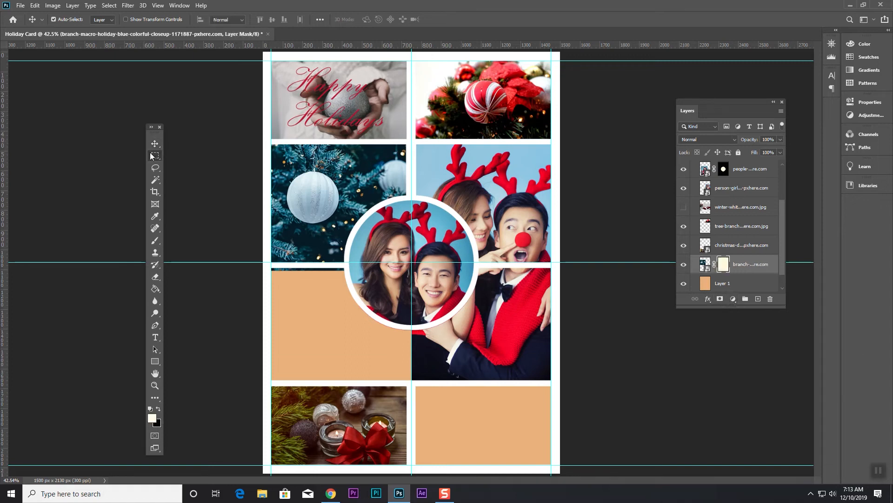
double_click(724, 265)
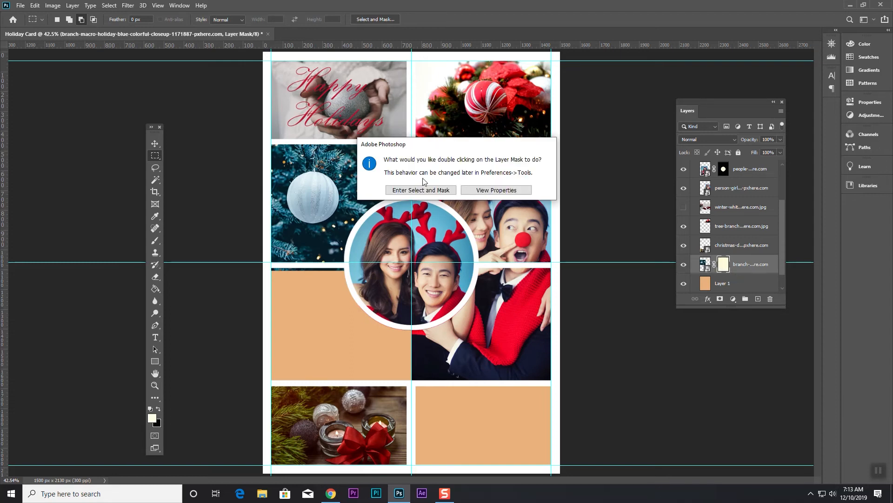
click(496, 190)
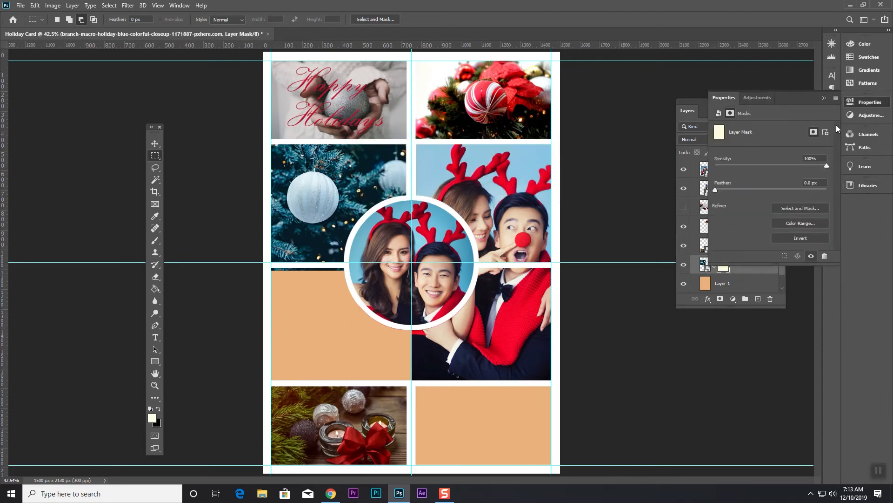
click(826, 97)
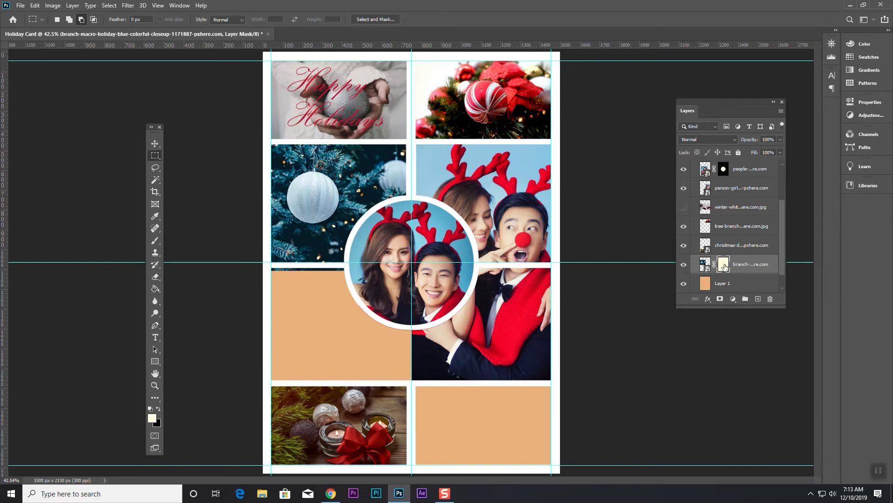
drag(722, 264, 770, 301)
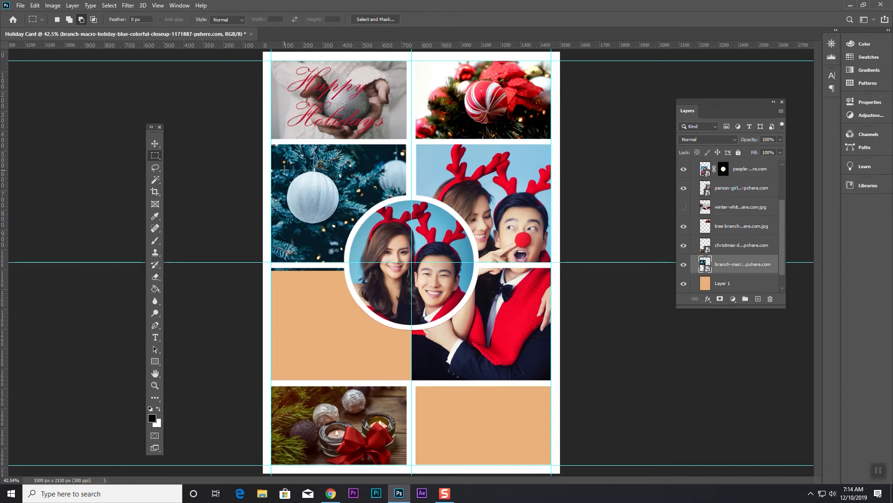
drag(267, 141, 411, 262)
click(157, 144)
key(ctrl+d)
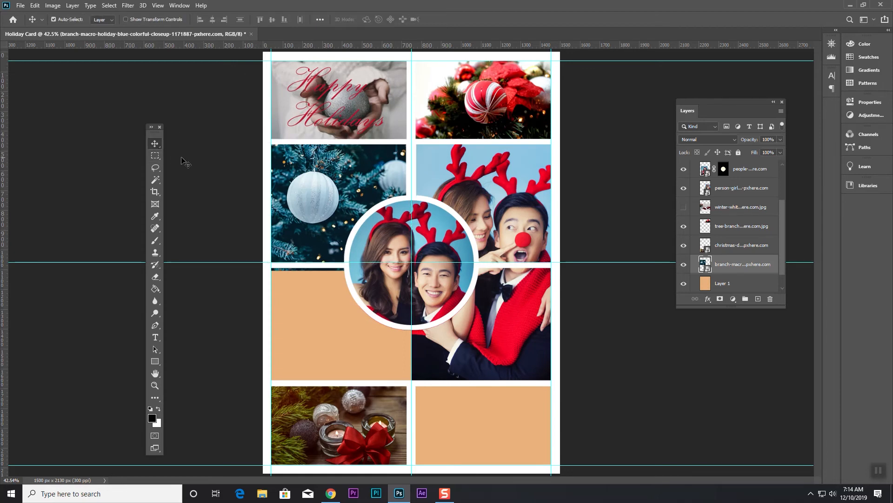
Select a rectangle around the opening below the greeting and add it as a layer mask on the branch-macro-holiday-blue photo
click(164, 156)
click(158, 156)
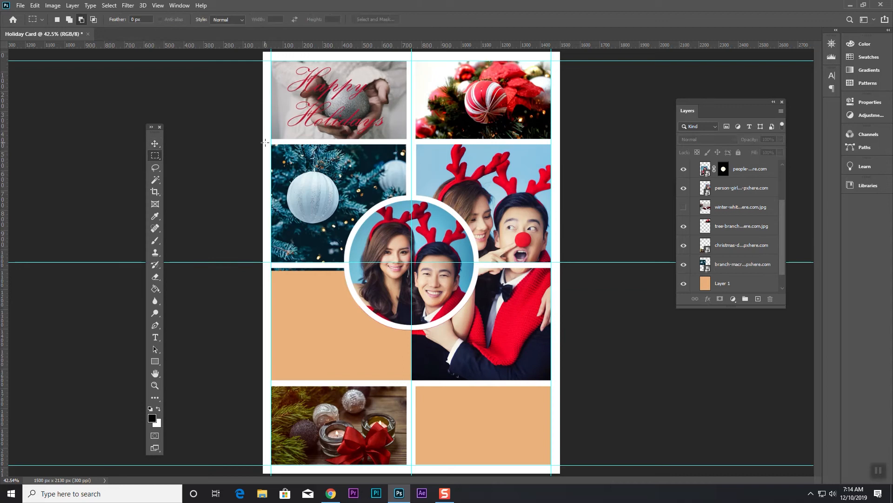
drag(265, 142, 411, 266)
click(706, 269)
click(720, 298)
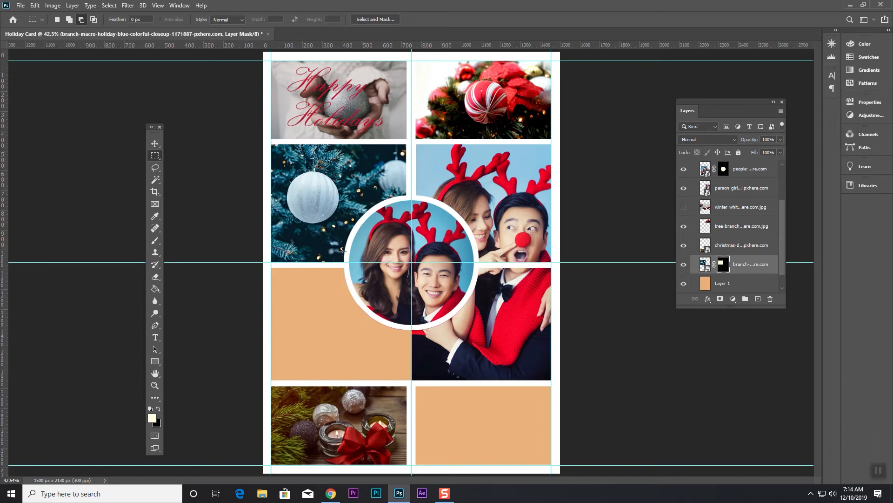
right_click(391, 168)
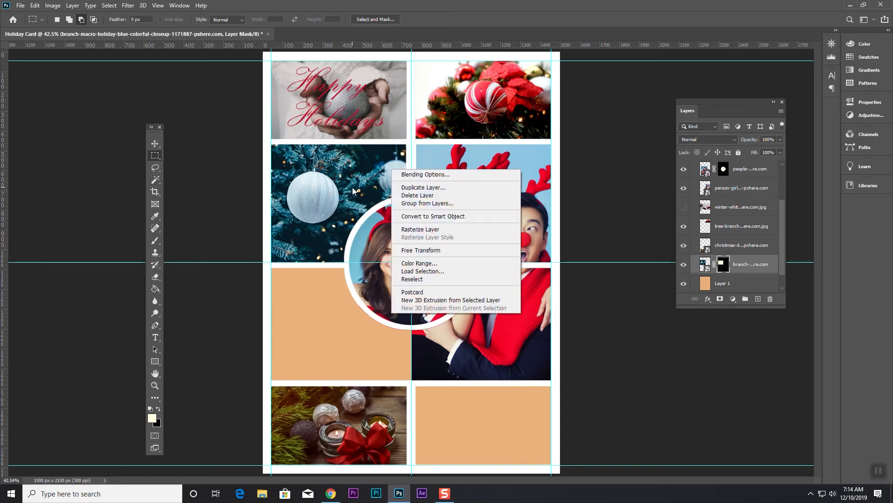
click(615, 126)
Add a Levels adjustment layer directly above the hand-man-person photo layer
drag(782, 215, 780, 180)
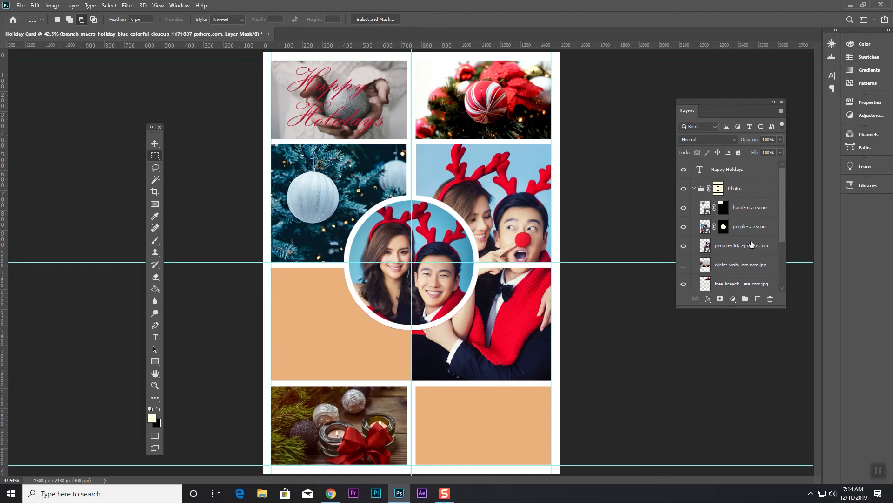
click(705, 208)
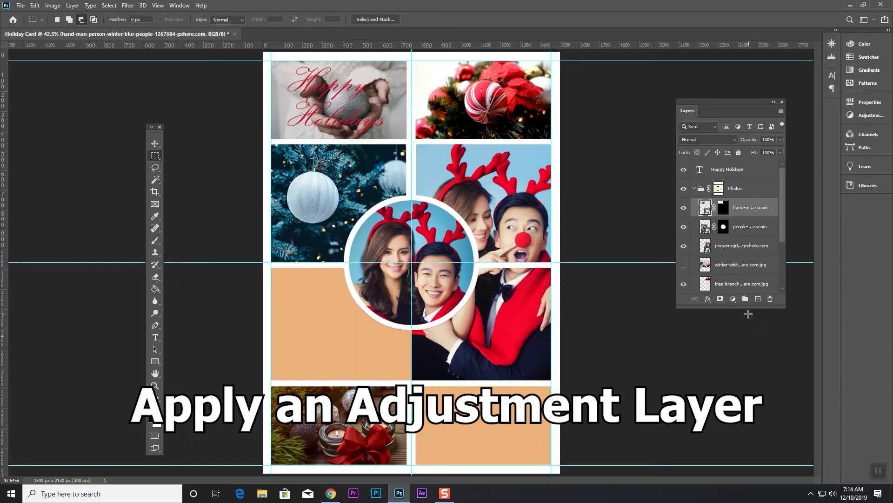
click(732, 299)
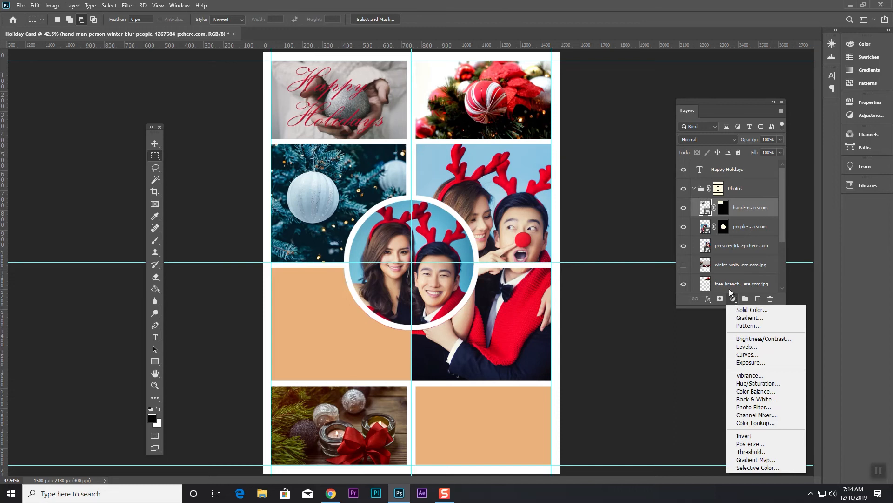
click(706, 202)
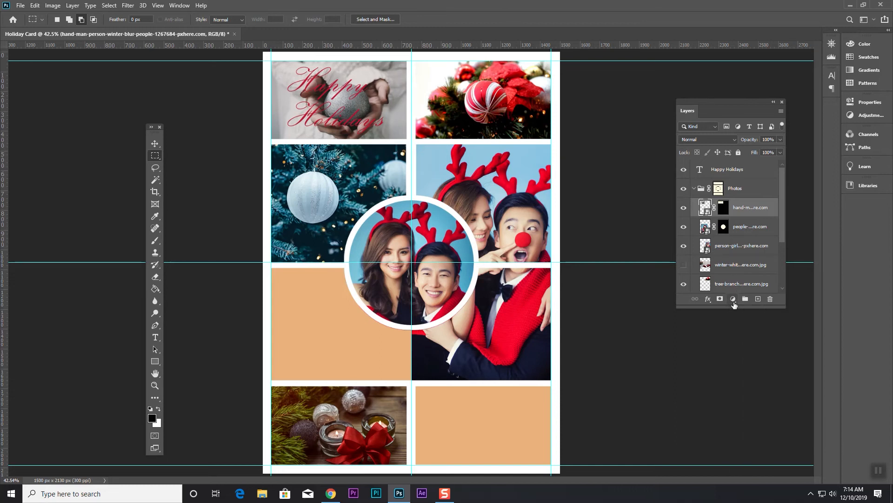
click(733, 300)
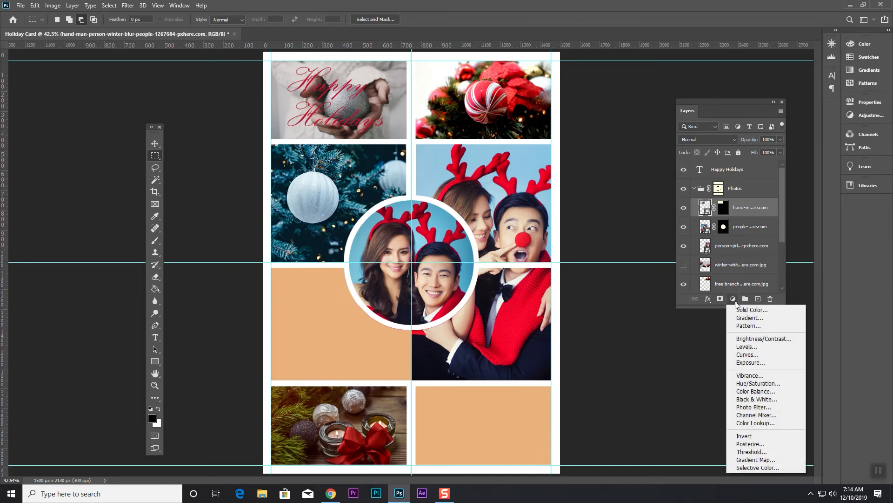
click(759, 351)
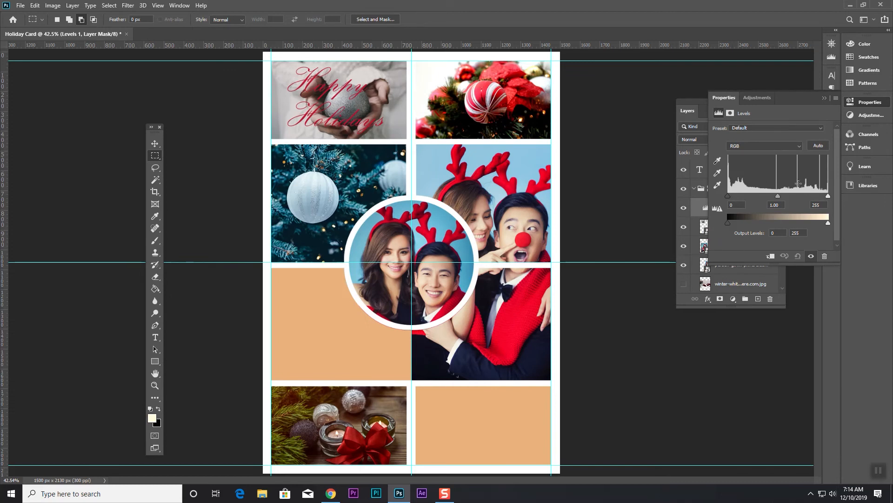
Set Levels midtones to 2.38, white input to 198 and black output to 66, and clip the adjustment to the hand-man-person photo
drag(828, 196, 744, 204)
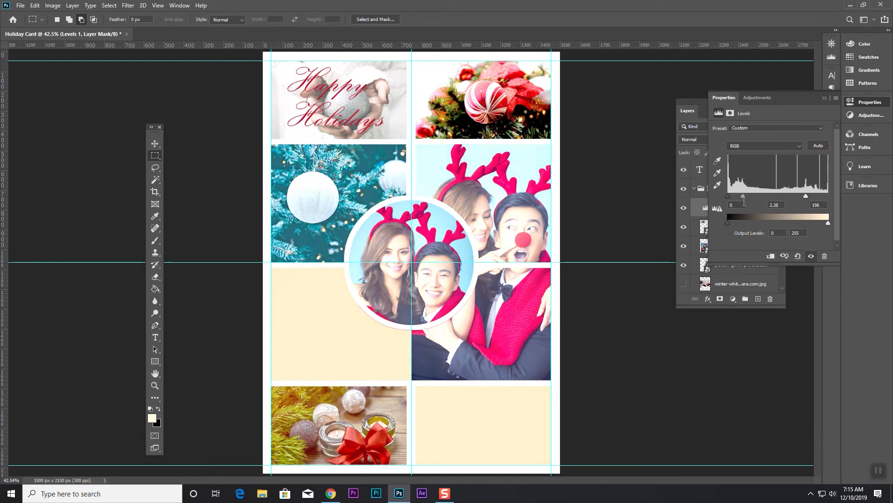
drag(728, 223, 754, 224)
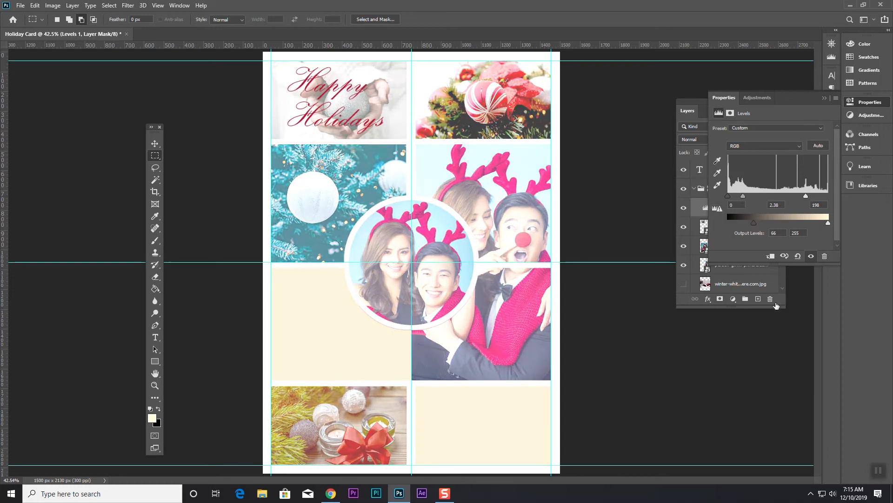
click(822, 98)
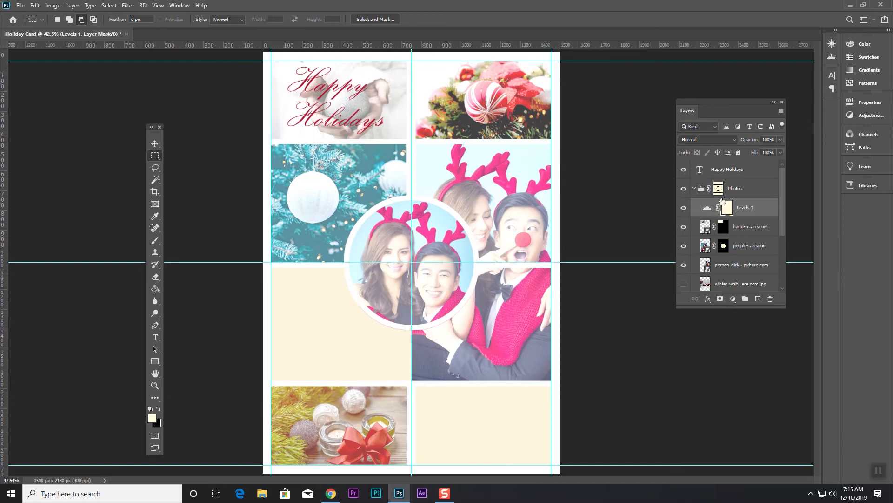
click(707, 207)
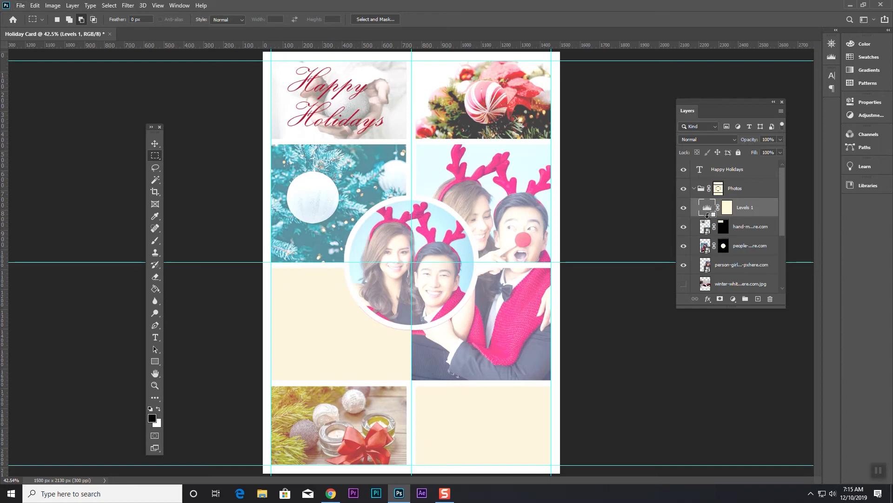
alt+click(708, 216)
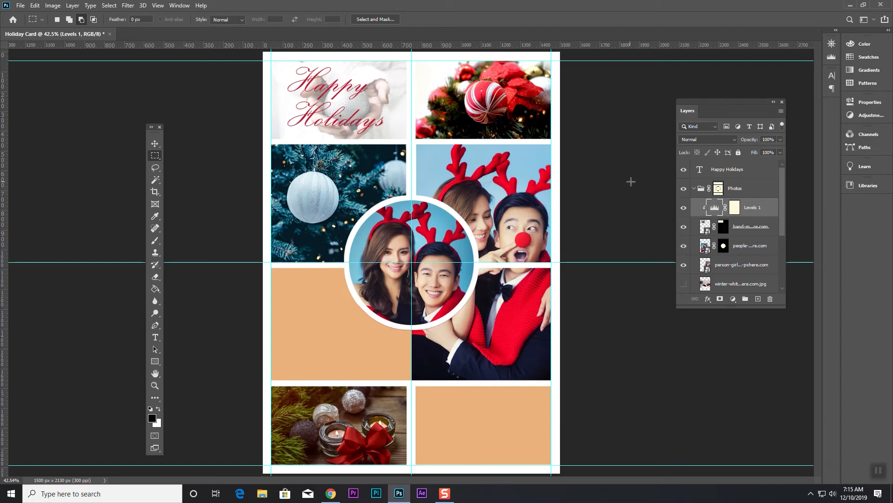
Apply a Gaussian Blur smart filter to the hand-man-person photo behind the greeting, softening it moderately
click(706, 224)
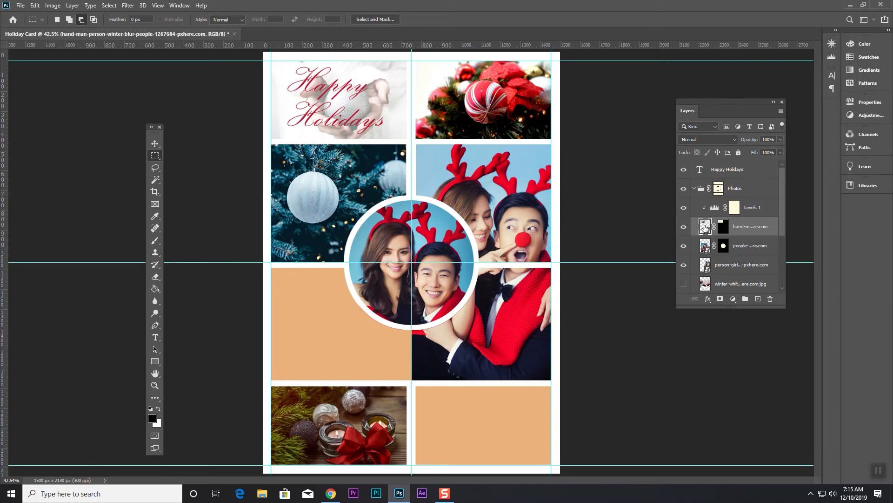
click(128, 6)
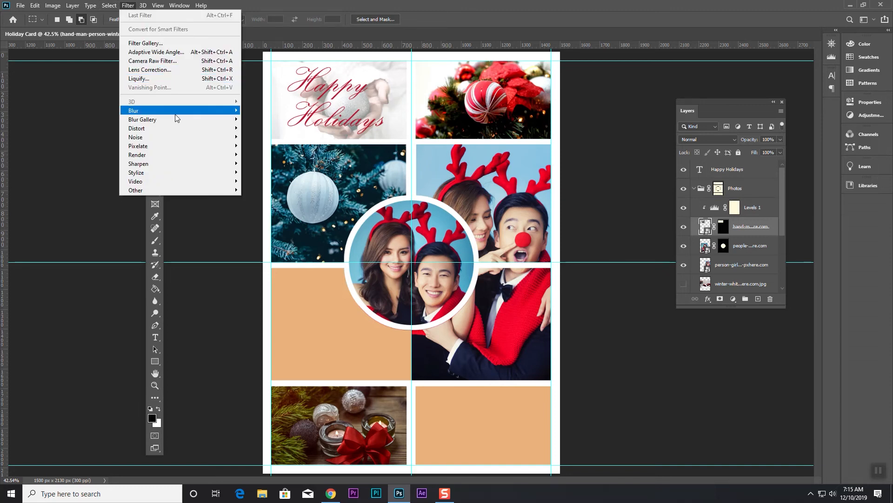
mouse_move(177, 111)
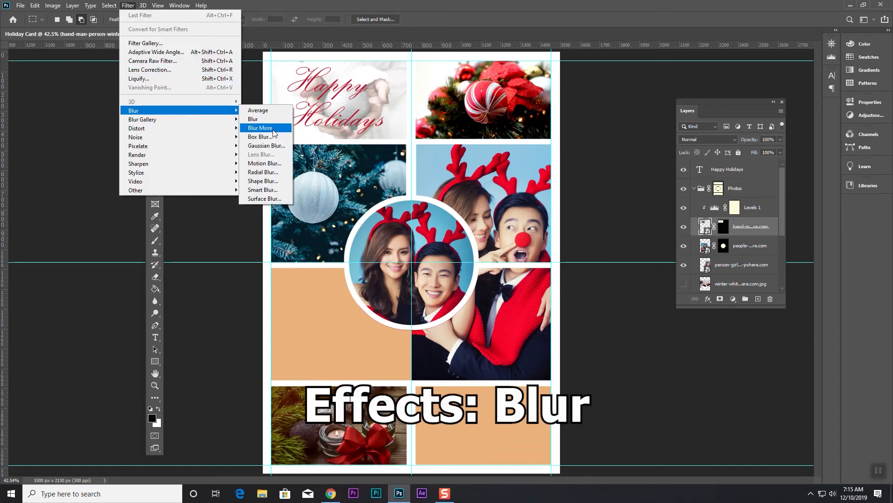
click(275, 147)
drag(452, 97, 565, 109)
drag(508, 242, 522, 250)
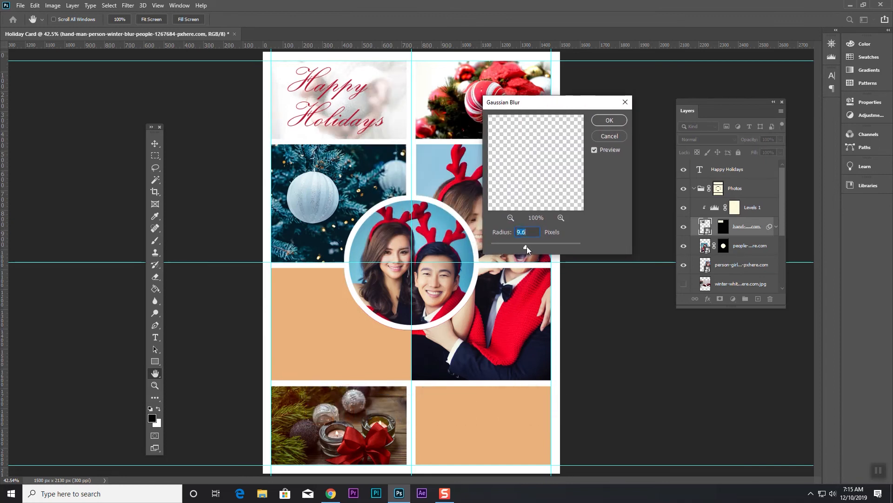
drag(514, 244, 520, 246)
click(607, 121)
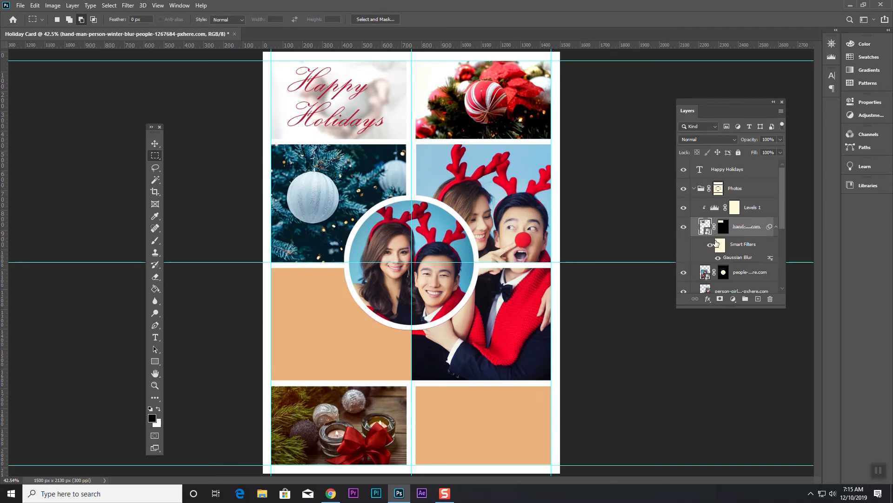
Switch the hand-man-person photo's smart filters off and on to compare it with and without the blur
scroll(717, 242, down, 2)
drag(729, 308, 730, 413)
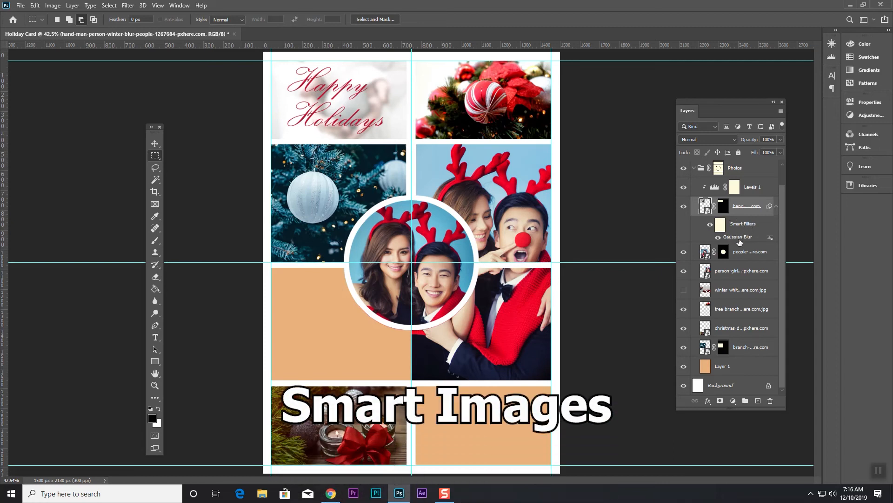
click(709, 226)
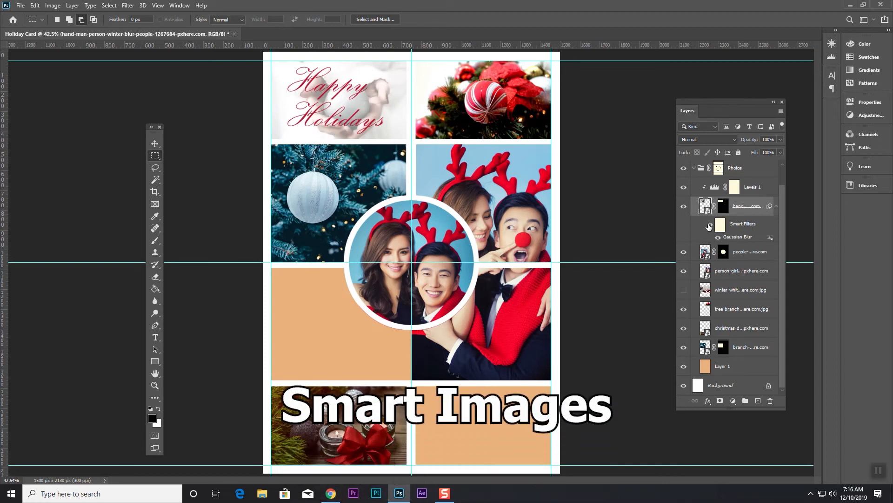
click(709, 226)
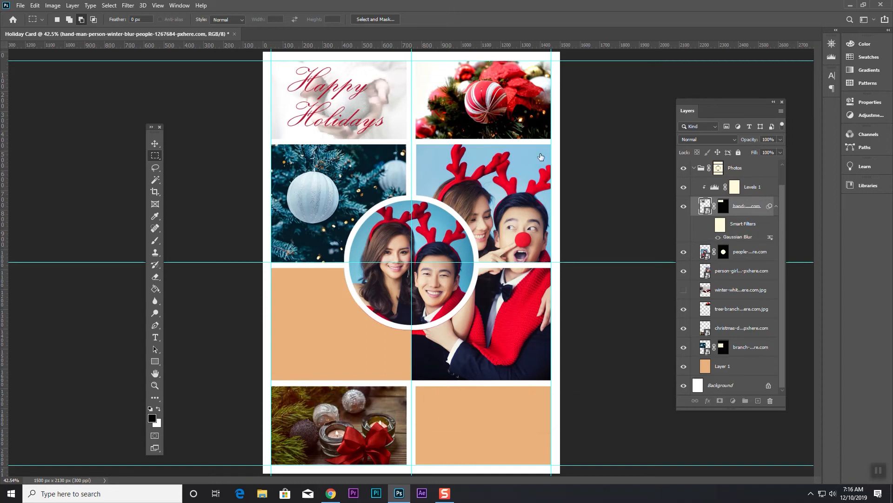
click(710, 226)
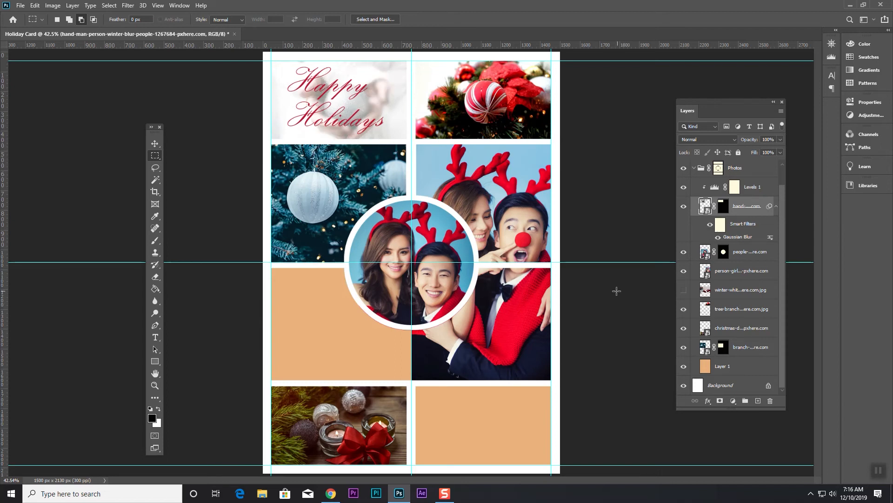
Show the hidden winter-white-flower photo layer and convert it to a smart object
click(155, 144)
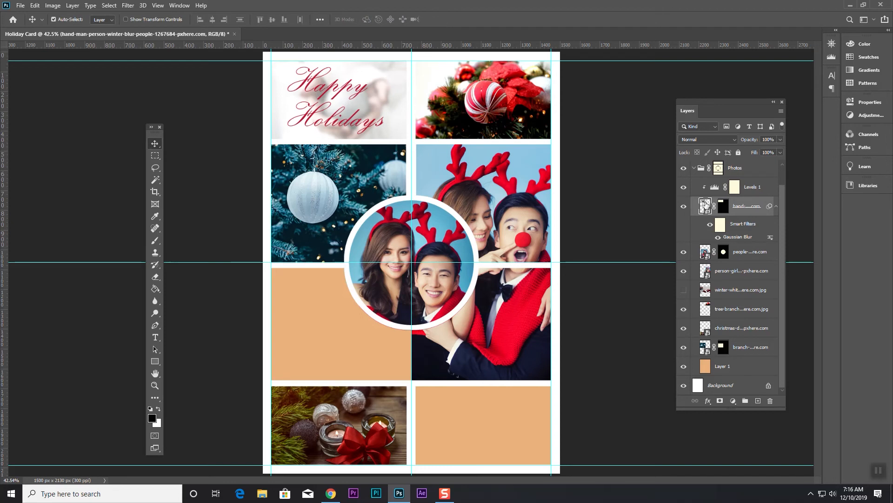
click(684, 290)
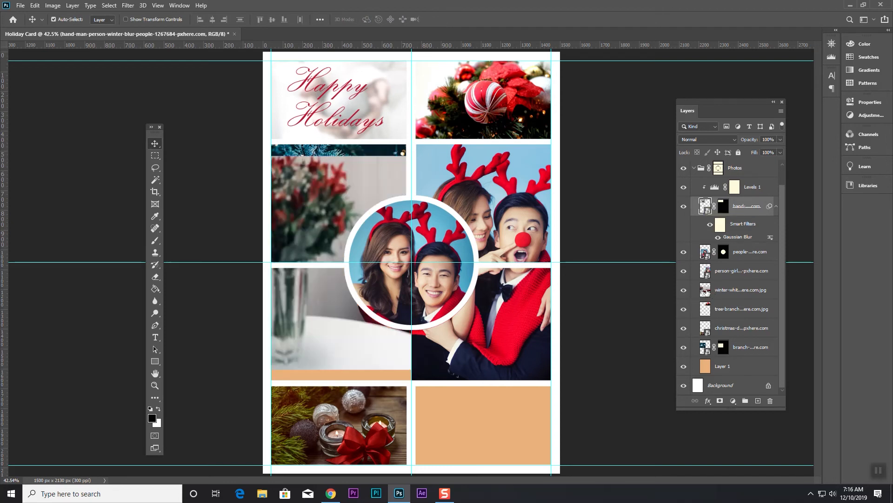
click(706, 293)
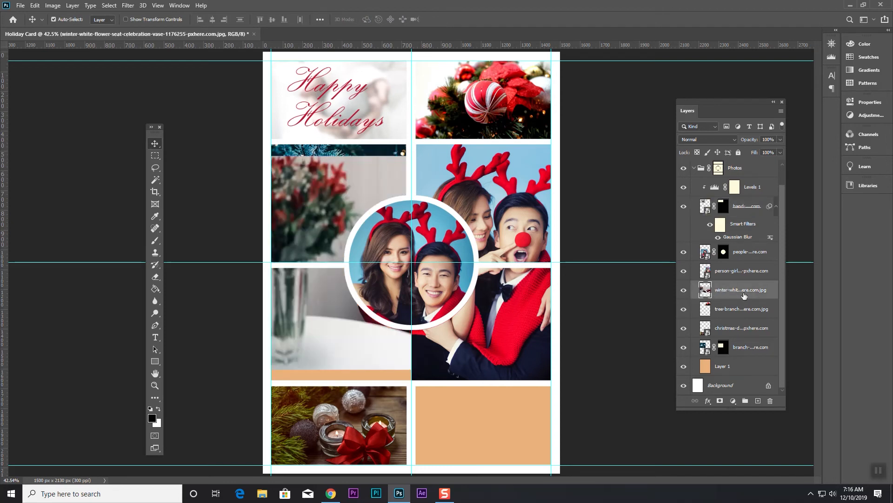
right_click(746, 293)
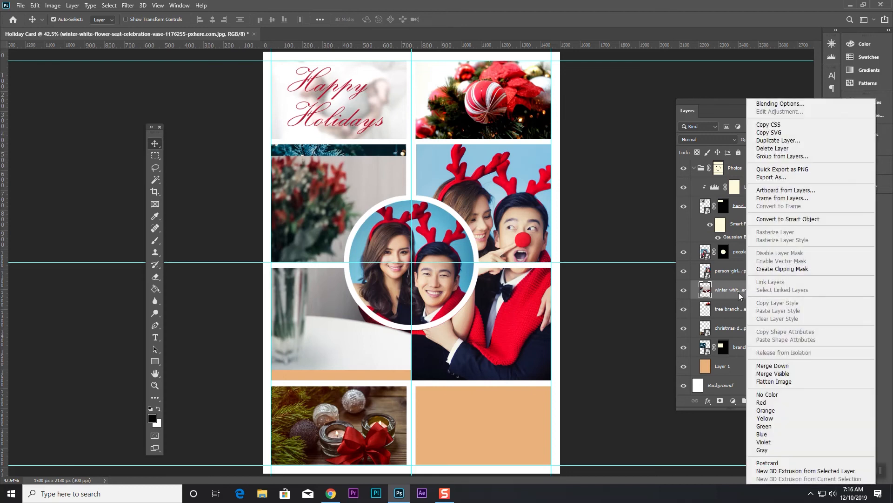
click(772, 219)
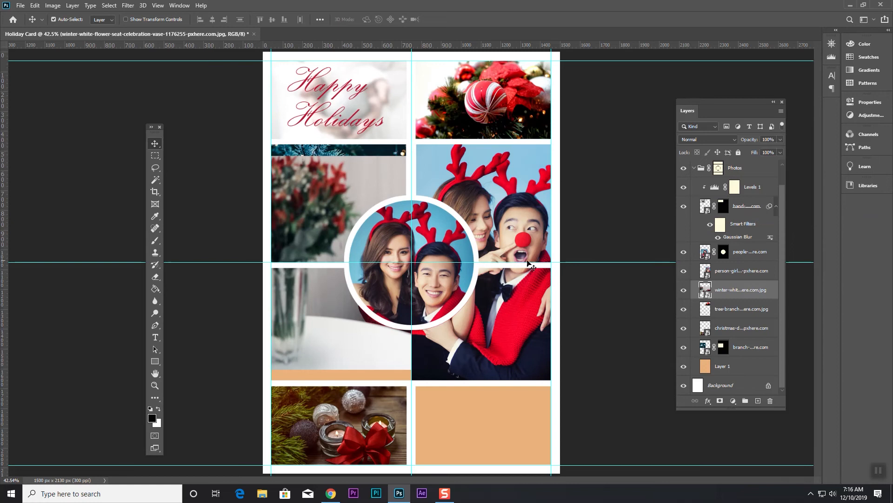
Scale the winter-white-flower photo to about 49.8% and position it over the card's bottom-right opening
drag(317, 186, 381, 328)
key(ctrl+t)
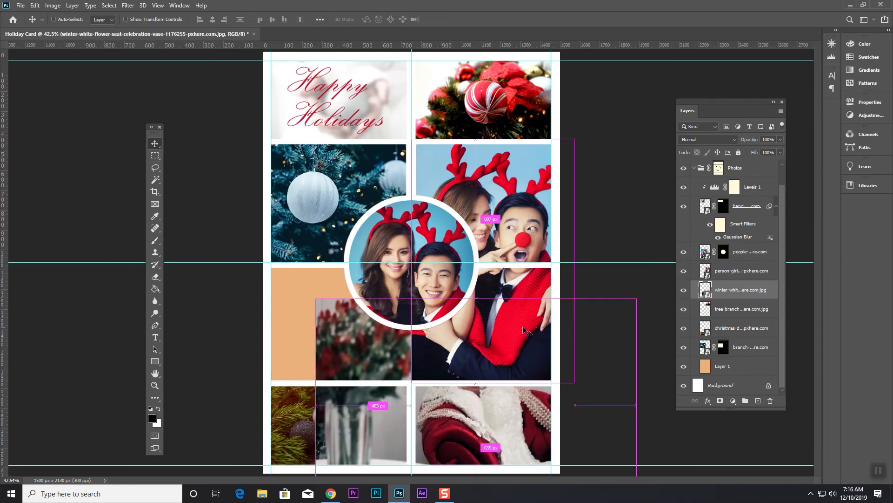
drag(641, 295, 561, 365)
drag(516, 410, 524, 429)
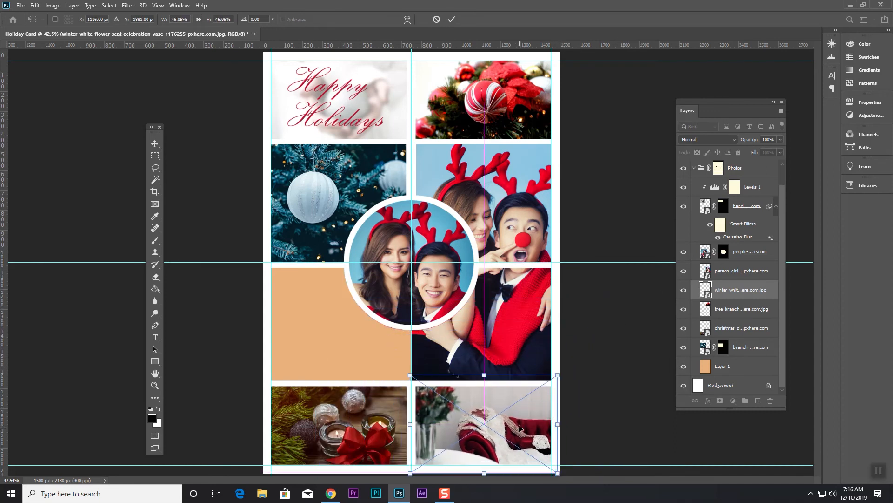
drag(408, 373, 403, 369)
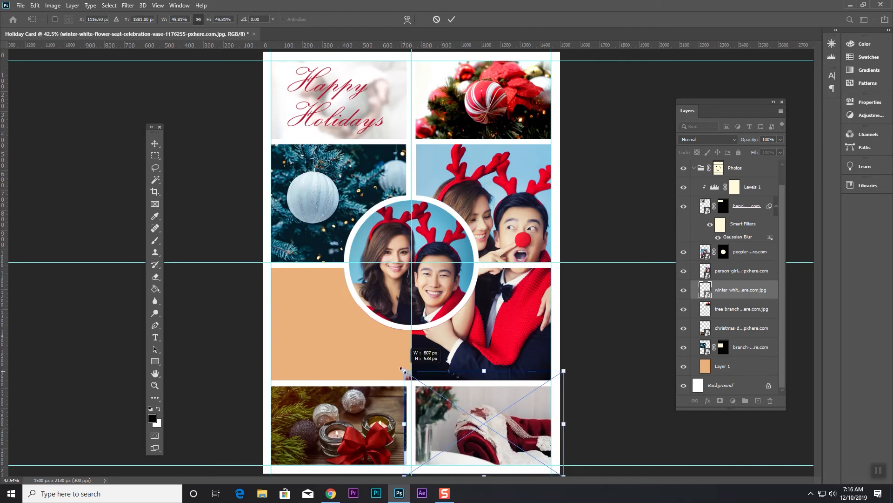
drag(471, 407, 463, 404)
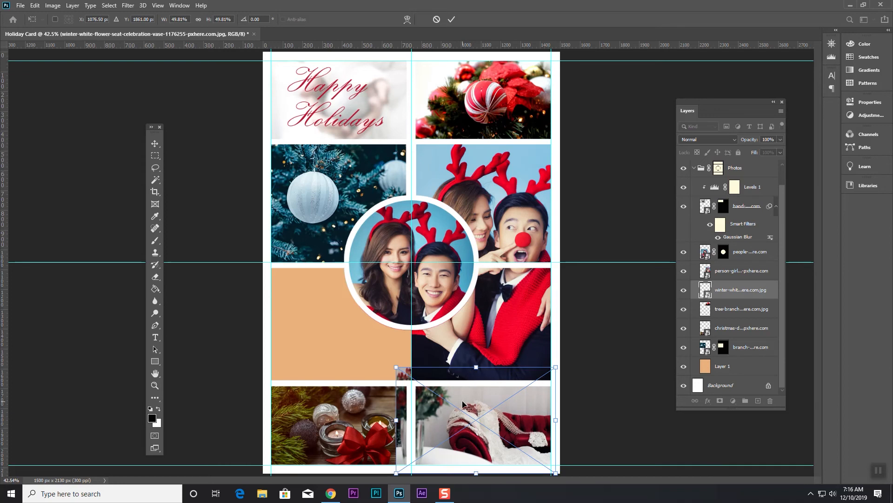
key(Return)
Mask the winter-white-flower photo to a rectangular selection around the card's bottom-right opening
click(155, 157)
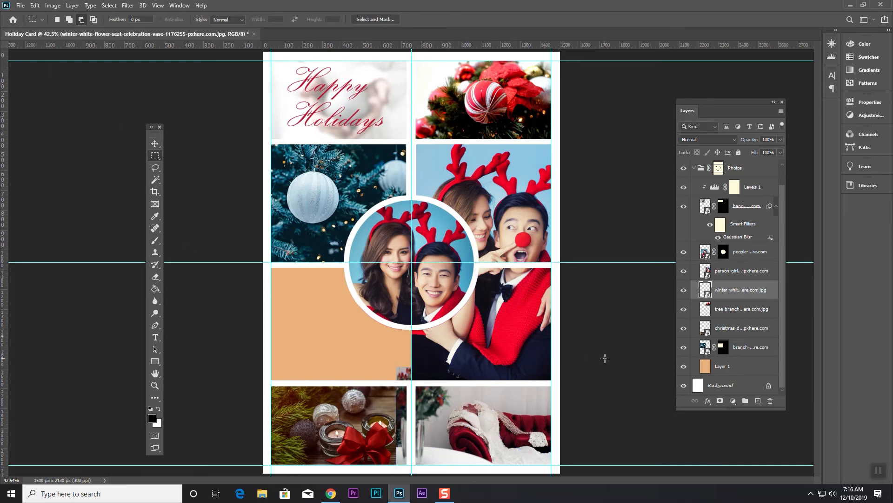
drag(556, 383, 412, 470)
click(720, 401)
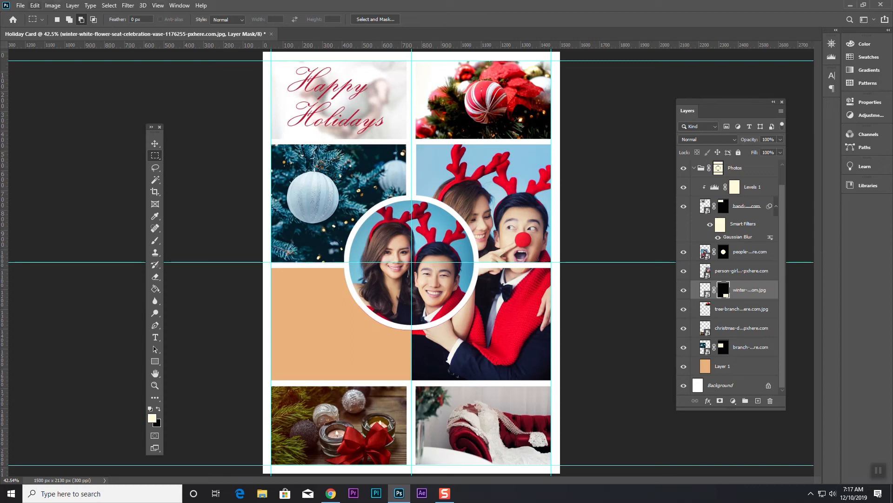
Save the card as the Photoshop file Holiday Card in the images folder, with Maximize Compatibility on
click(20, 6)
click(45, 113)
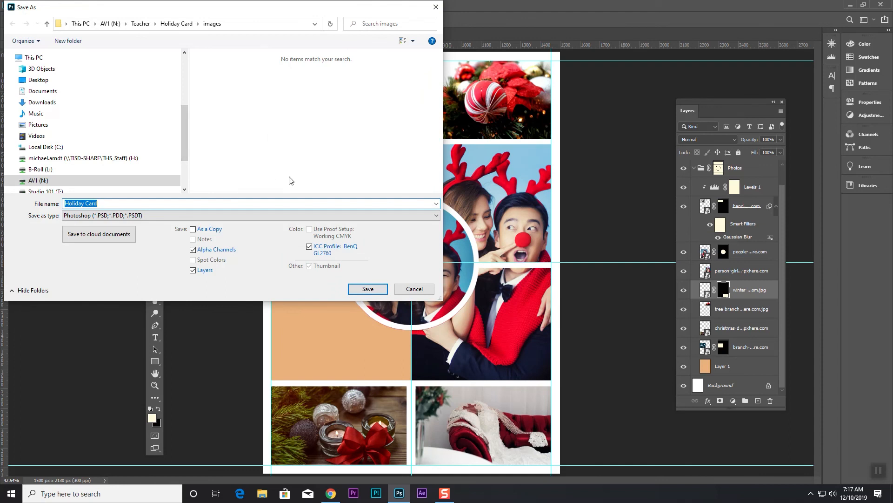
key(Return)
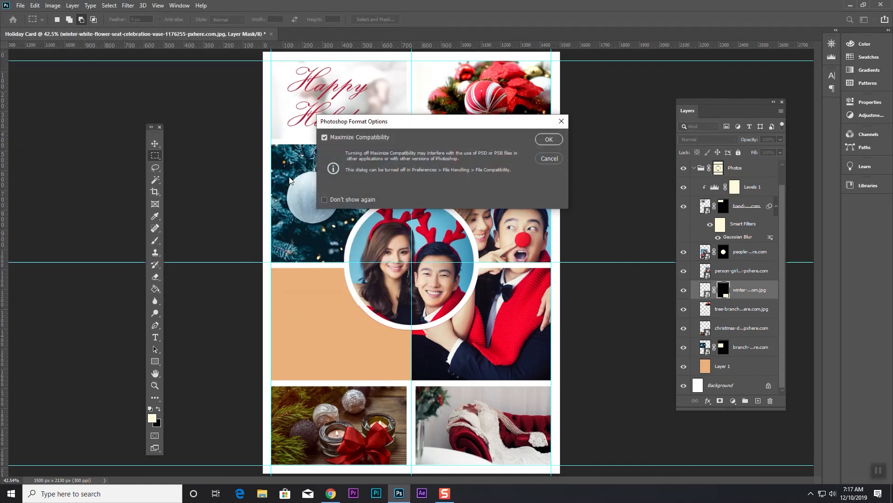
key(Return)
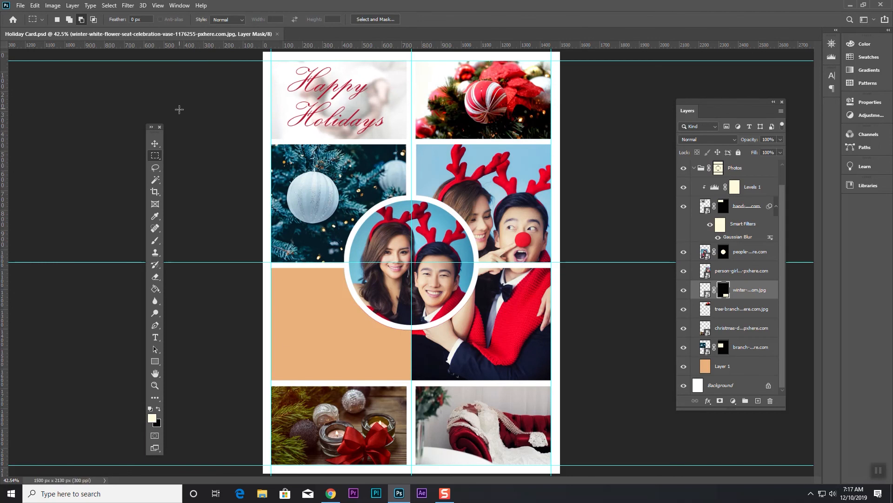
Switch the document status readout to Document Sizes and check the file's size, pixel dimensions and resolution
click(21, 6)
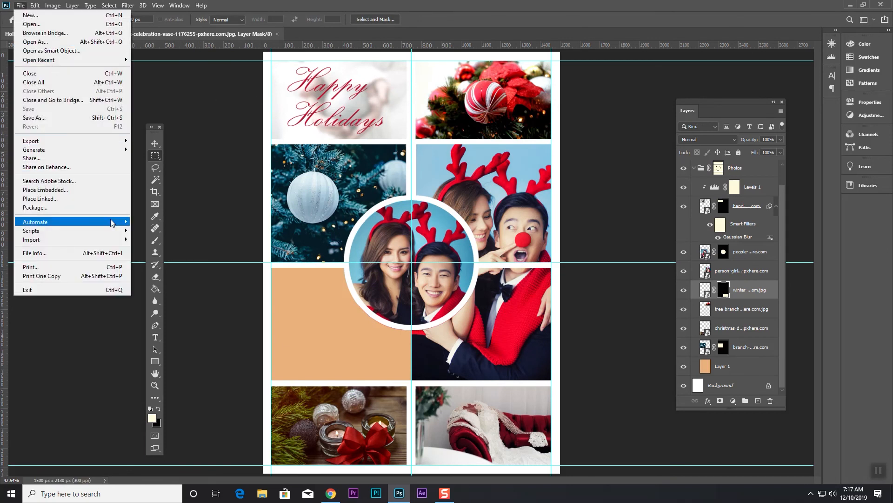
click(200, 223)
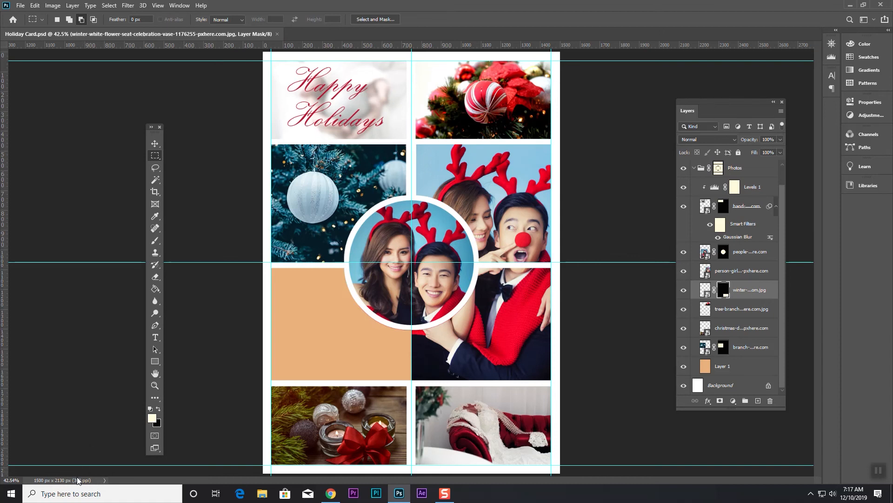
click(103, 480)
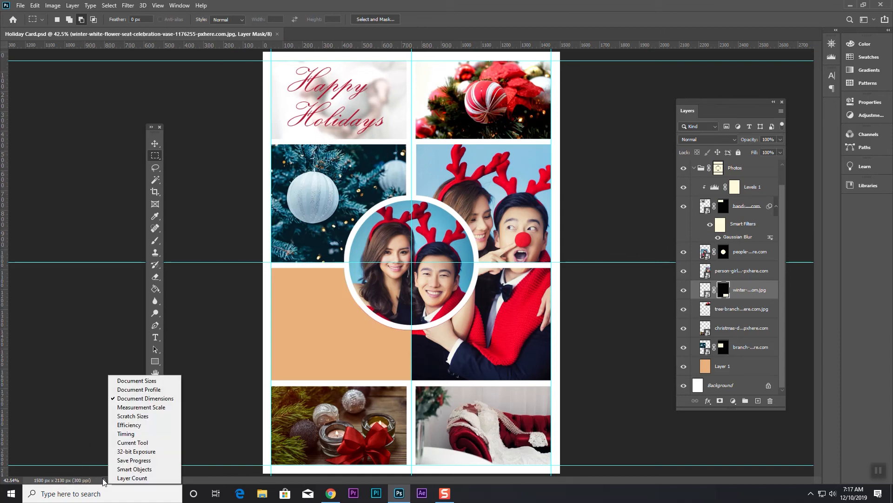
click(136, 380)
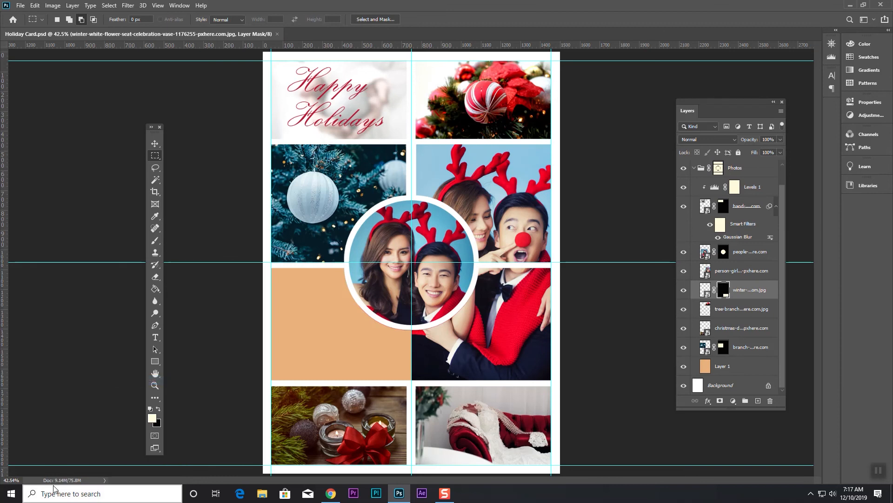
click(81, 480)
click(79, 481)
click(77, 480)
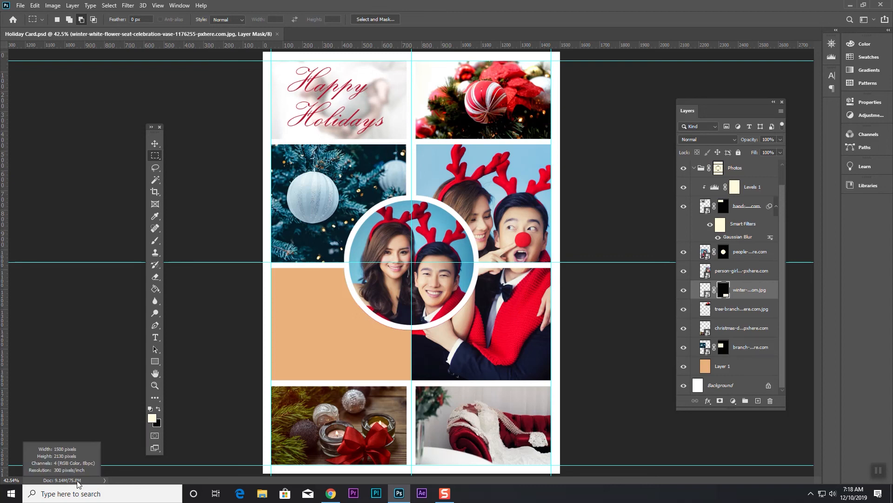
Start a Save for Web (Legacy) export of the card and set its format to JPEG
click(20, 5)
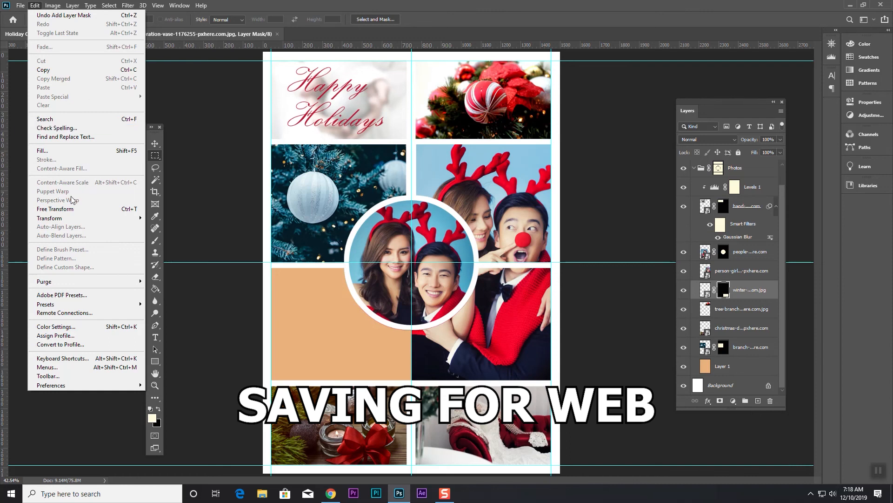
mouse_move(21, 7)
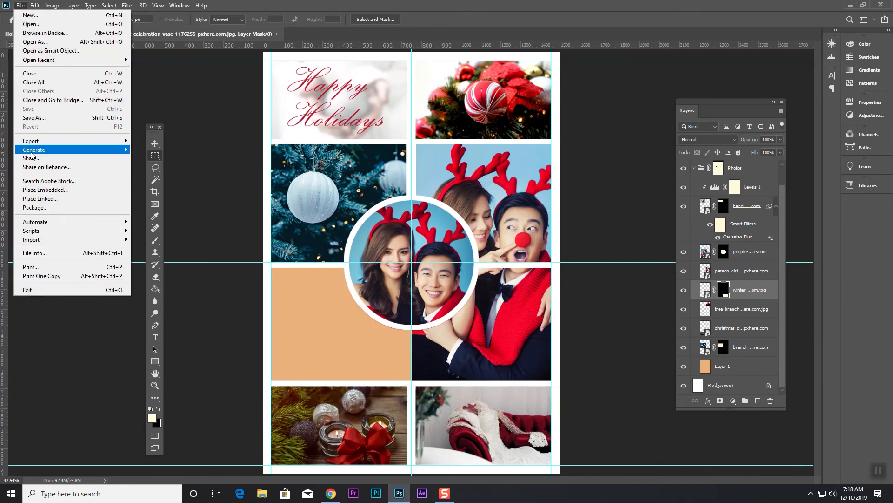
mouse_move(46, 141)
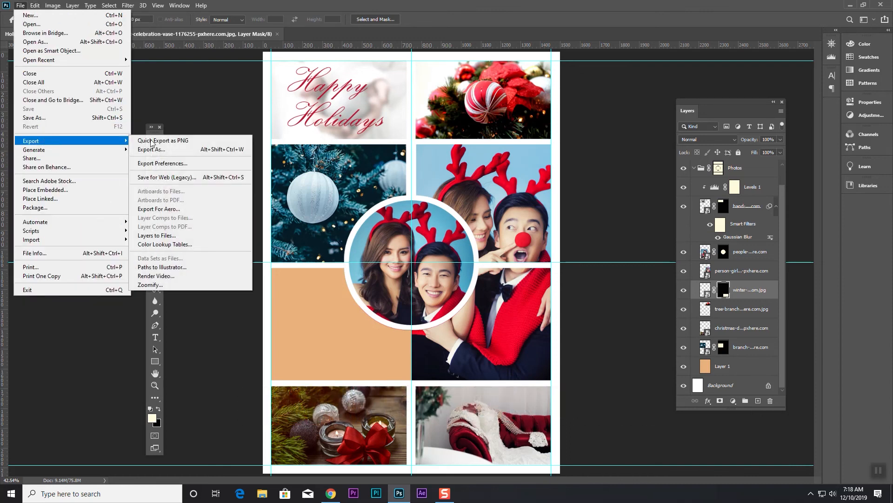
click(176, 177)
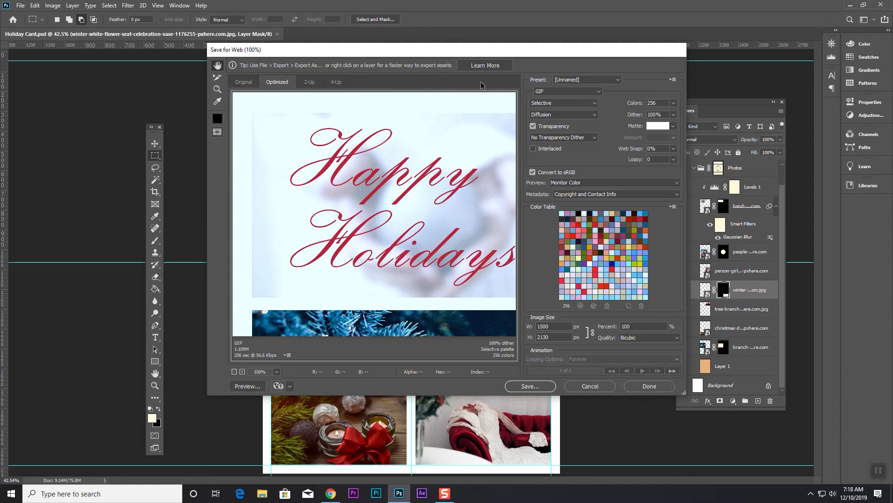
click(580, 91)
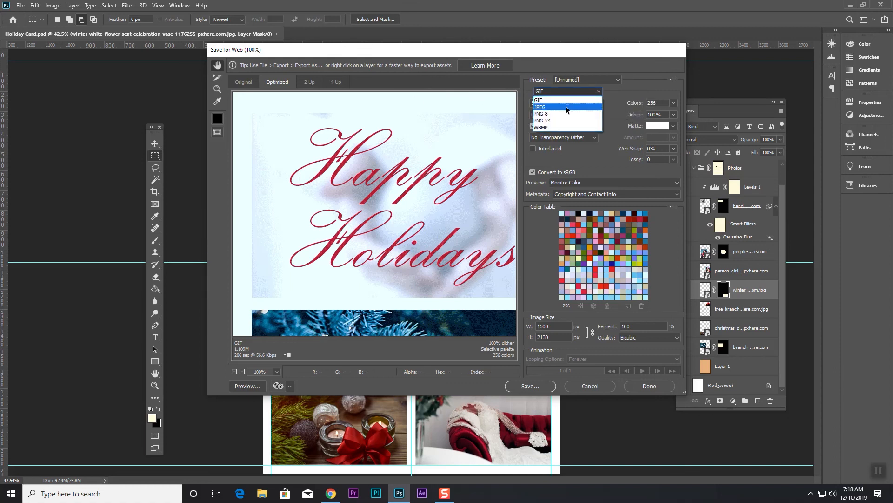
click(565, 107)
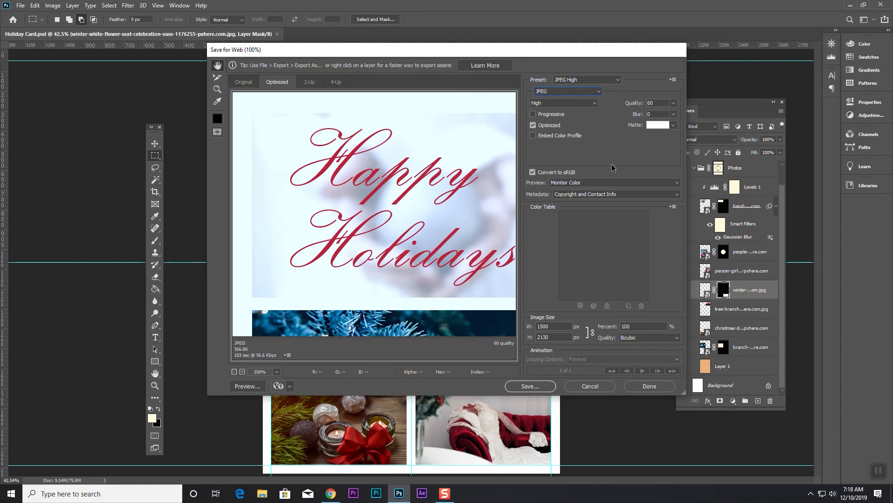
Compare the original and optimized previews, and look over the Progressive, Embed Color Profile and preset options
click(238, 83)
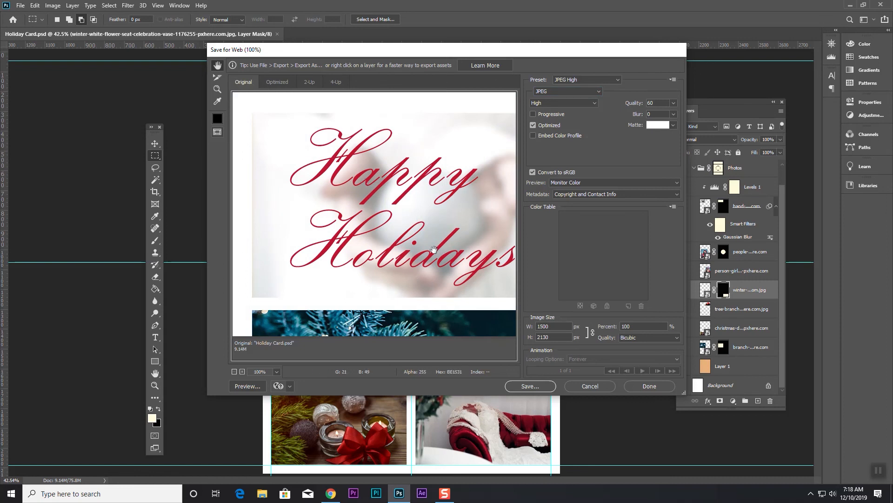
click(273, 82)
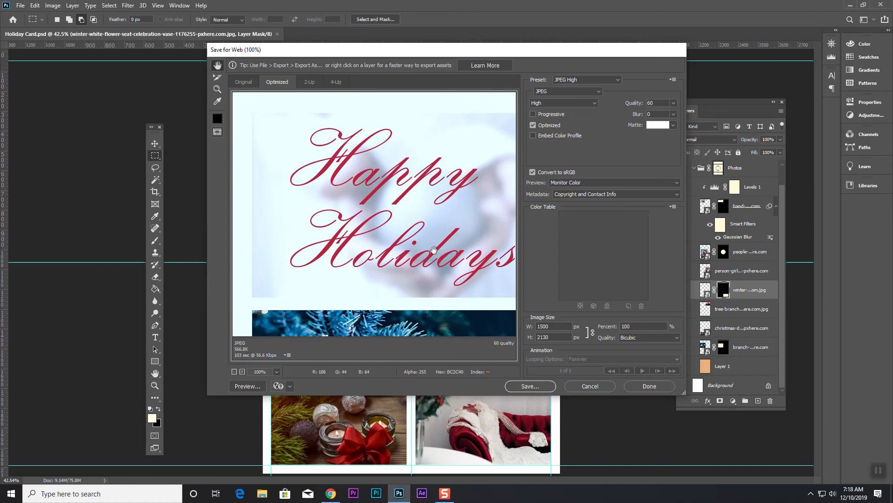
click(534, 114)
click(533, 114)
click(546, 136)
click(534, 135)
click(608, 80)
click(607, 82)
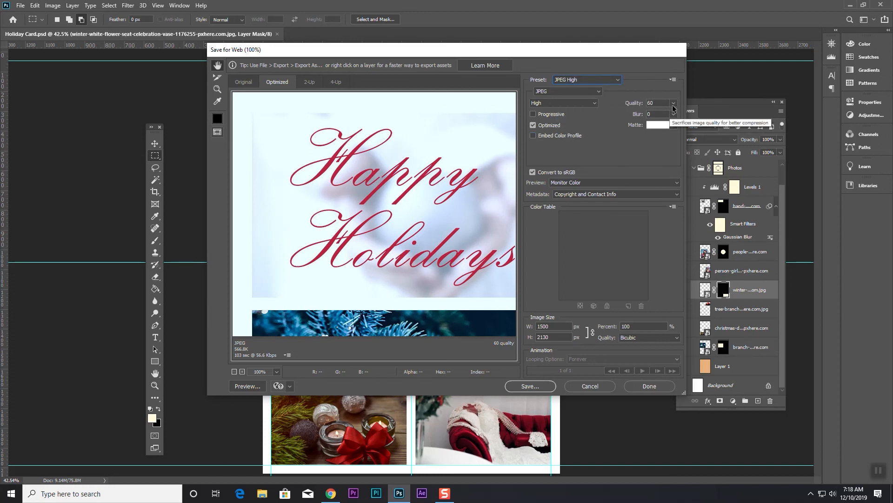
Set the JPEG compression quality to Very High
click(591, 103)
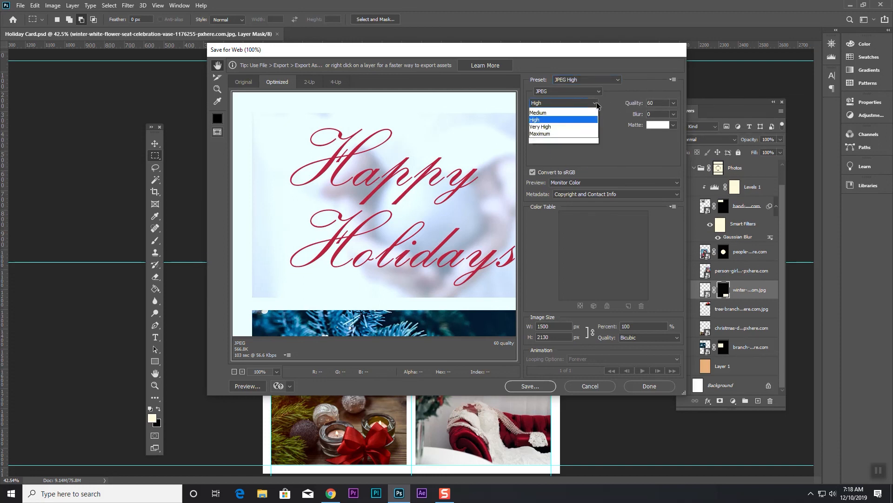
click(549, 133)
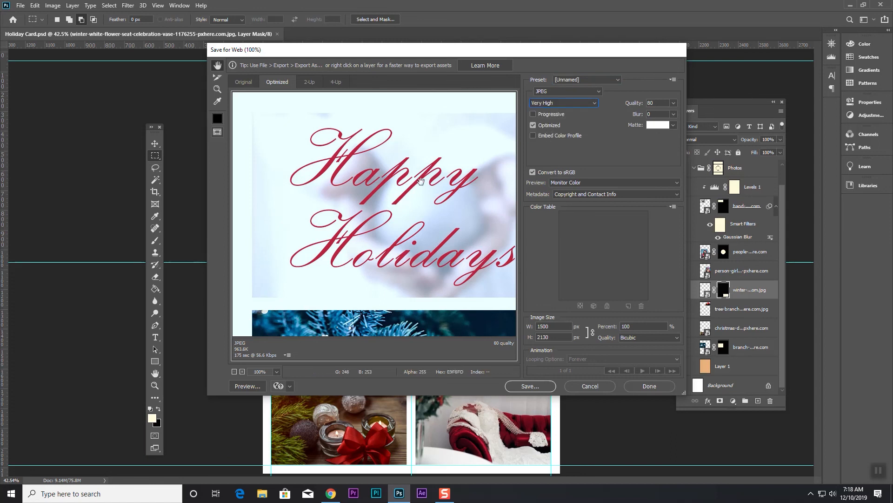
click(673, 103)
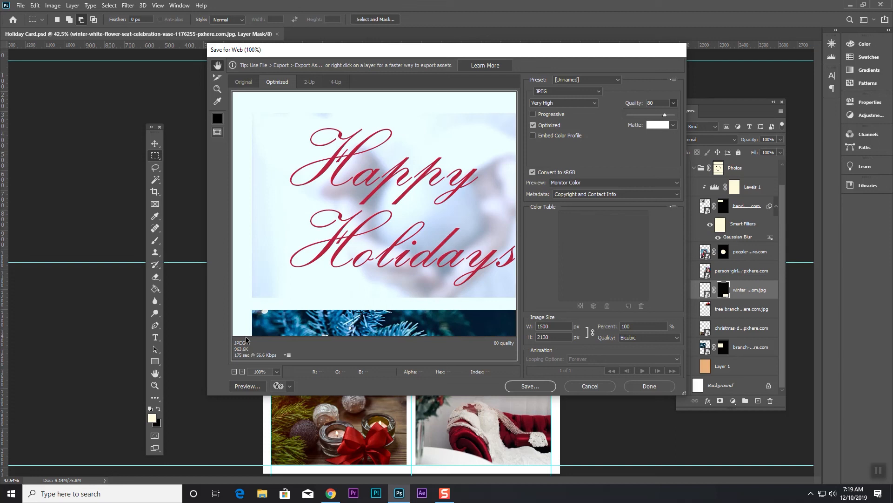
Examine the optimized preview across the card, then zoom it out to 33.3% to check the overall layout
drag(385, 243, 286, 215)
scroll(301, 217, down, 1)
scroll(286, 340, up, 3)
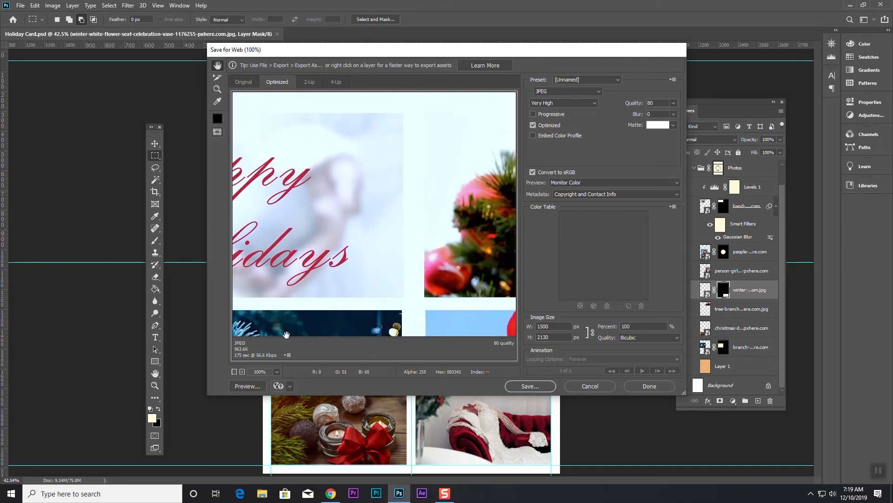
drag(317, 310, 373, 201)
click(234, 372)
click(234, 372)
click(234, 372)
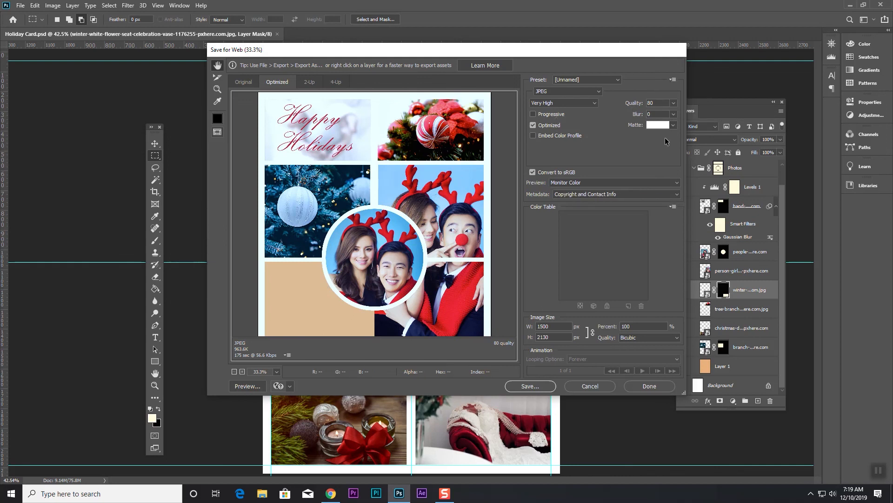
Set the JPEG quality to 86 and proceed to saving the optimized image
click(673, 103)
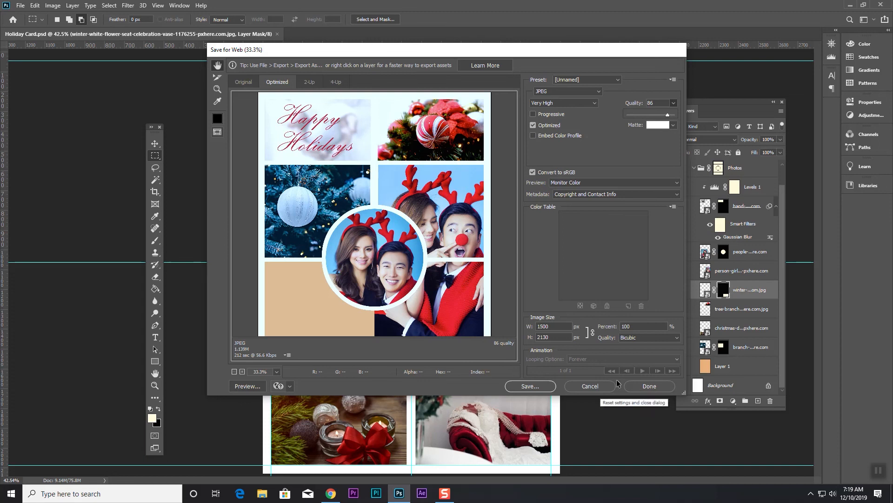
click(531, 387)
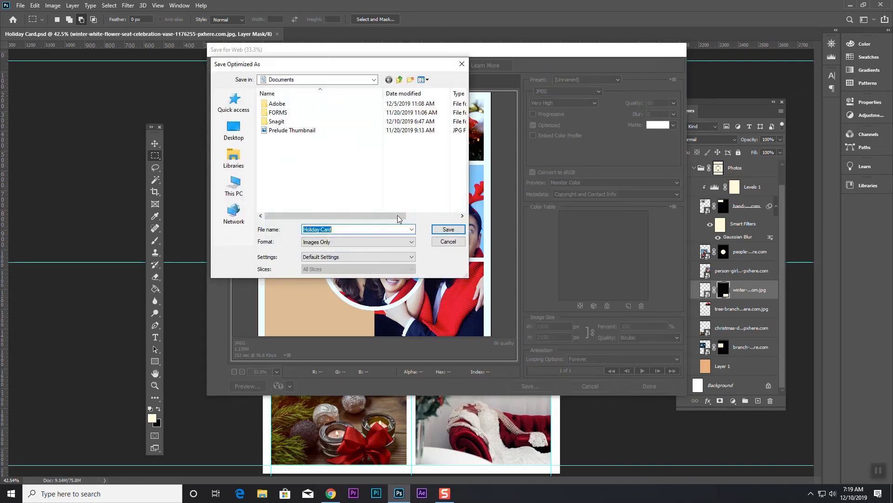
Save the optimized image as Holiday-Card.jpg in the Holiday Card folder, inside the Teacher folder on the AV1 (N:) drive
click(341, 230)
click(233, 186)
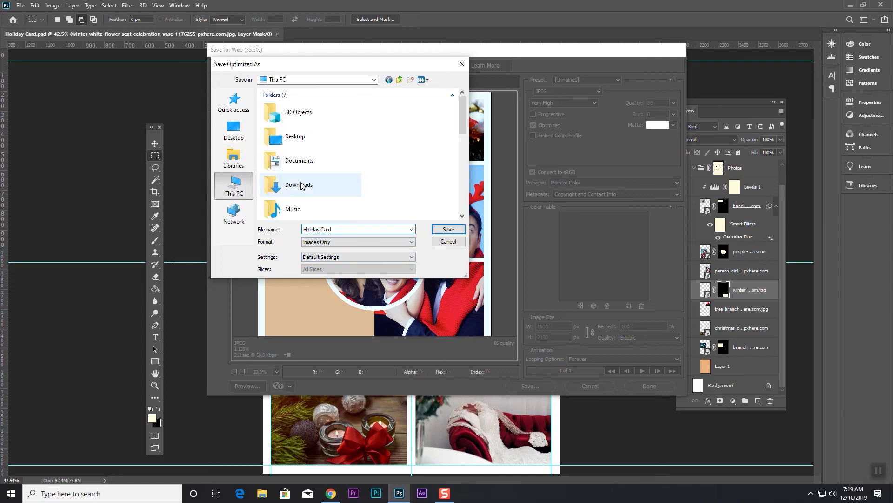
scroll(335, 207, down, 5)
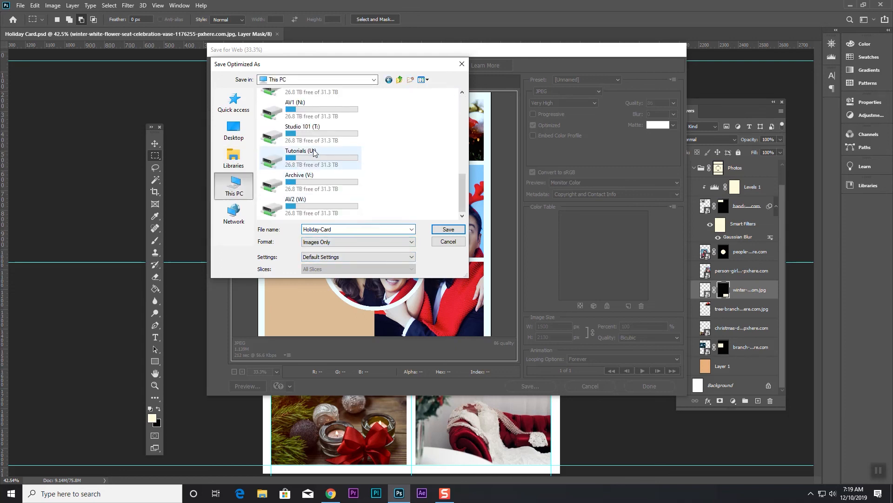
double_click(315, 116)
scroll(302, 181, down, 5)
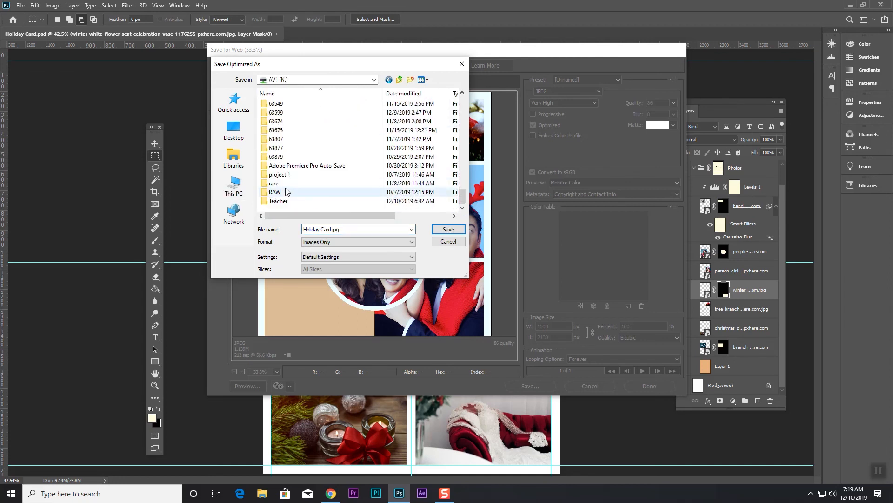
double_click(282, 200)
double_click(289, 131)
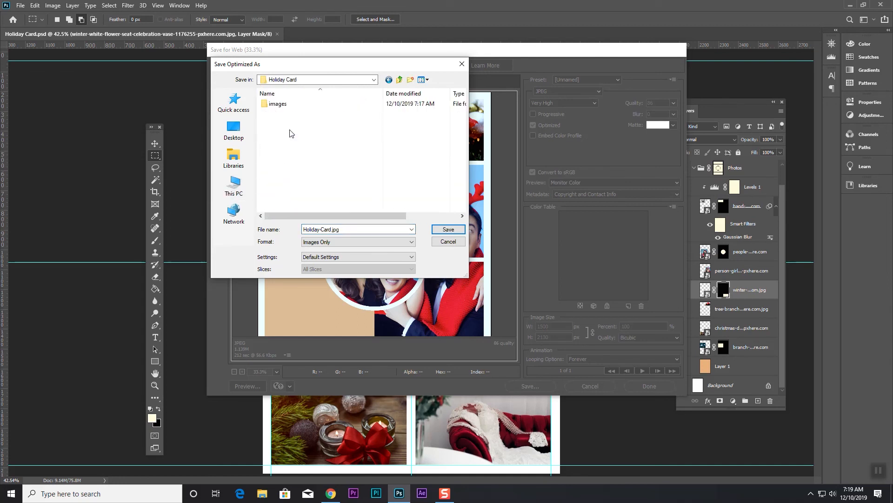
double_click(297, 104)
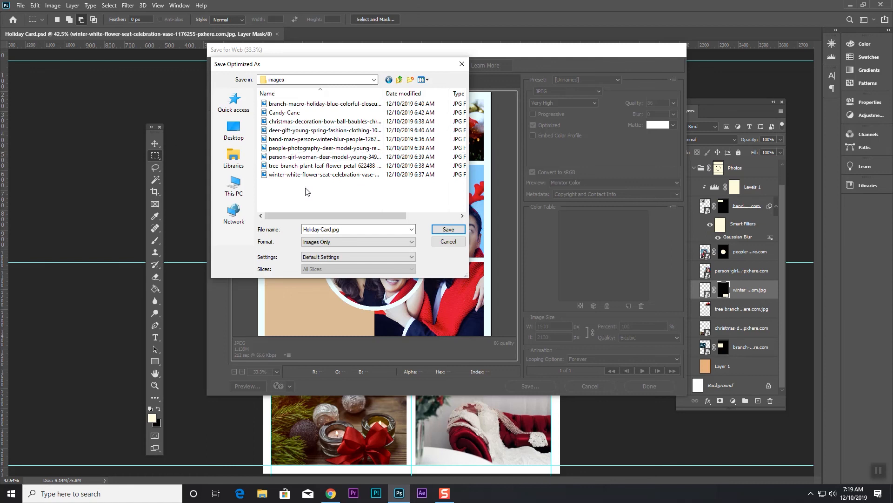
click(399, 80)
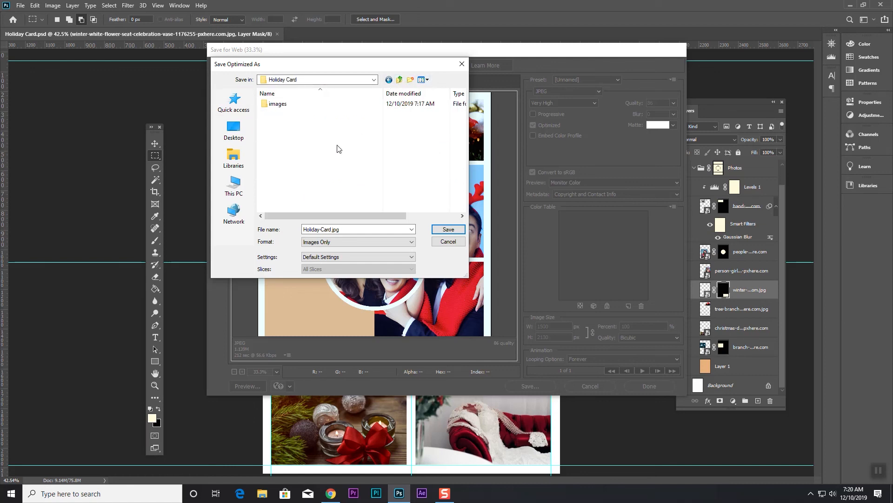
click(447, 229)
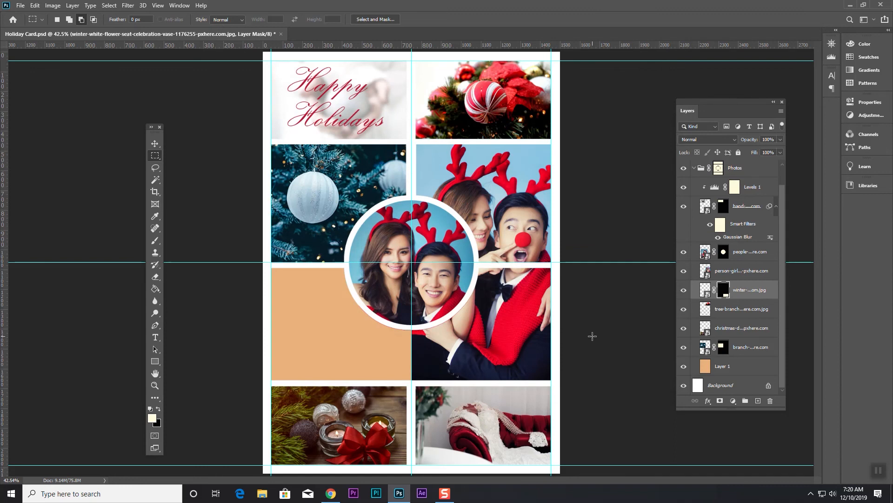